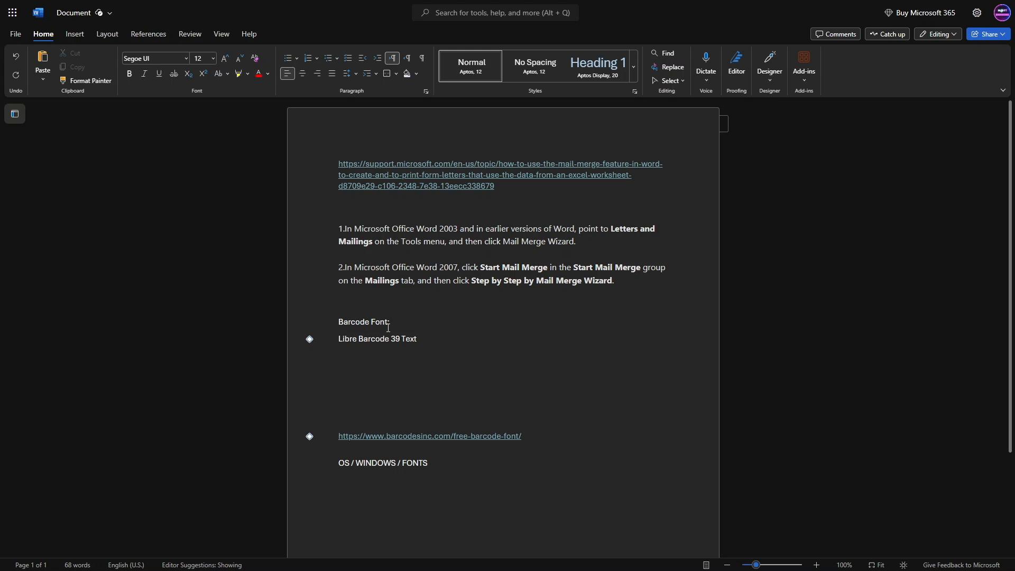
- Review the document's notes on the Libre Barcode 39 Text font and the OS / WINDOWS / FONTS location
{"action": "left_click_drag", "start_coordinate": [395, 325], "coordinate": [338, 323]}
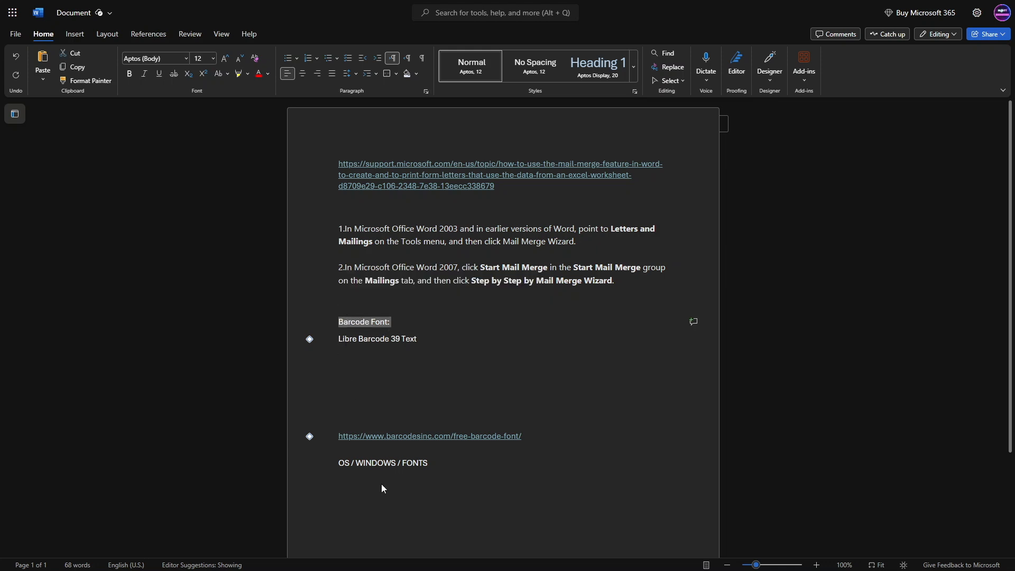
{"action": "left_click", "coordinate": [357, 312]}
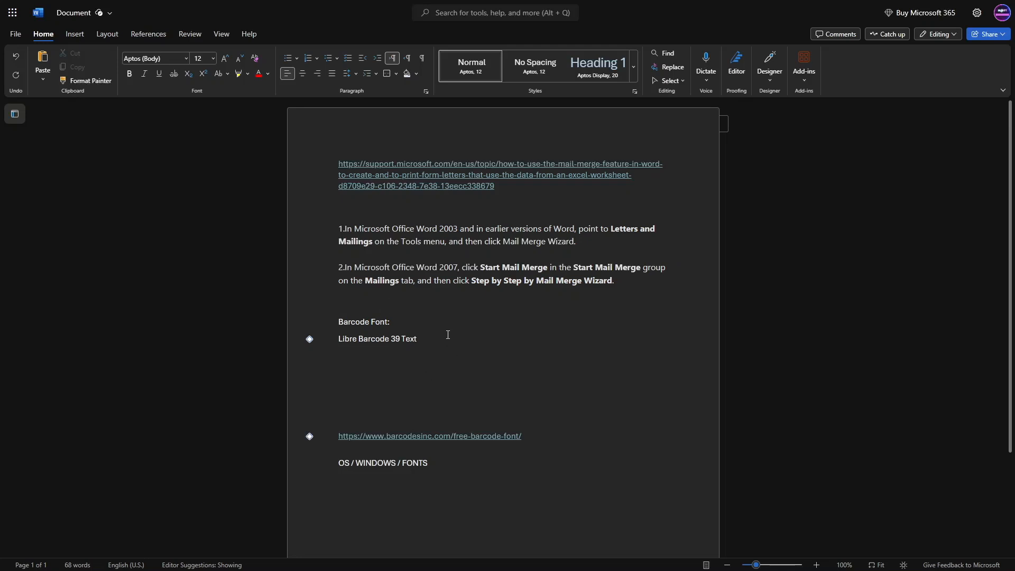
{"action": "left_click_drag", "start_coordinate": [442, 338], "coordinate": [361, 344]}
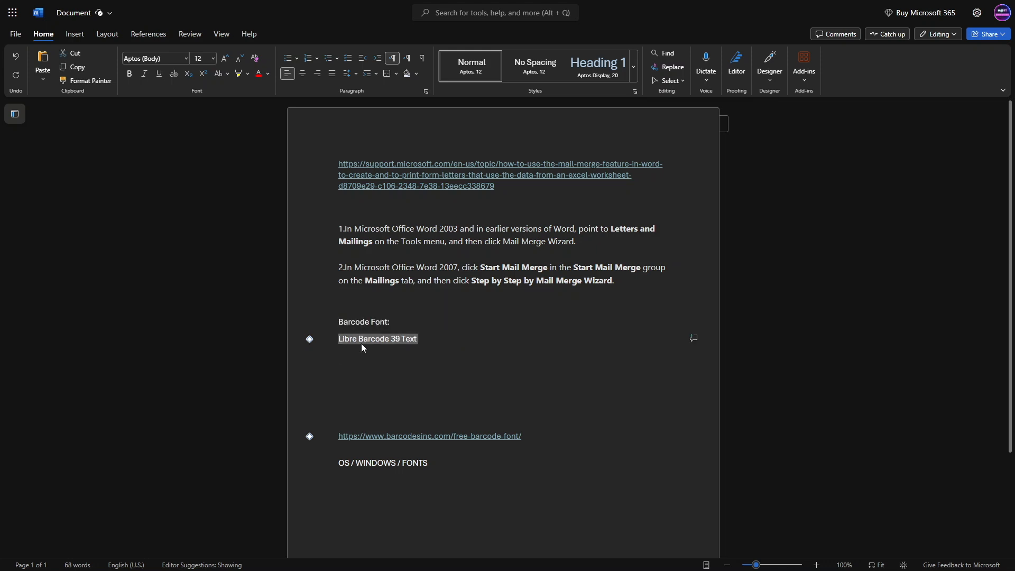
{"action": "left_click", "coordinate": [361, 344]}
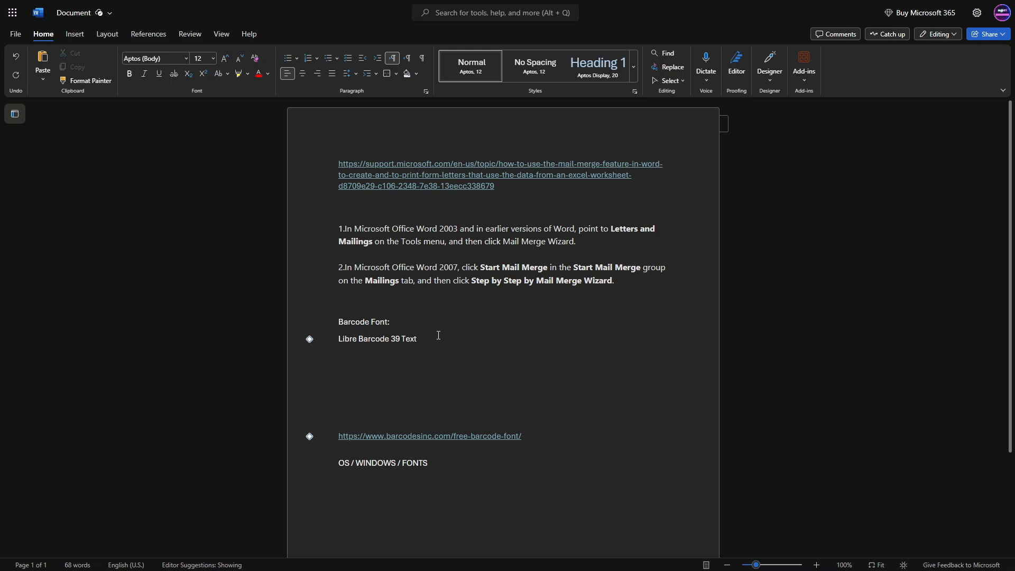
{"action": "double_click", "coordinate": [343, 465]}
{"action": "left_click", "coordinate": [369, 465]}
{"action": "left_click_drag", "start_coordinate": [440, 338], "coordinate": [337, 341]}
{"action": "left_click", "coordinate": [358, 356]}
- Search the available commands for "mail", close the suggestions and return to the barcode font notes
{"action": "left_click", "coordinate": [477, 11]}
{"action": "type", "text": "mail"}
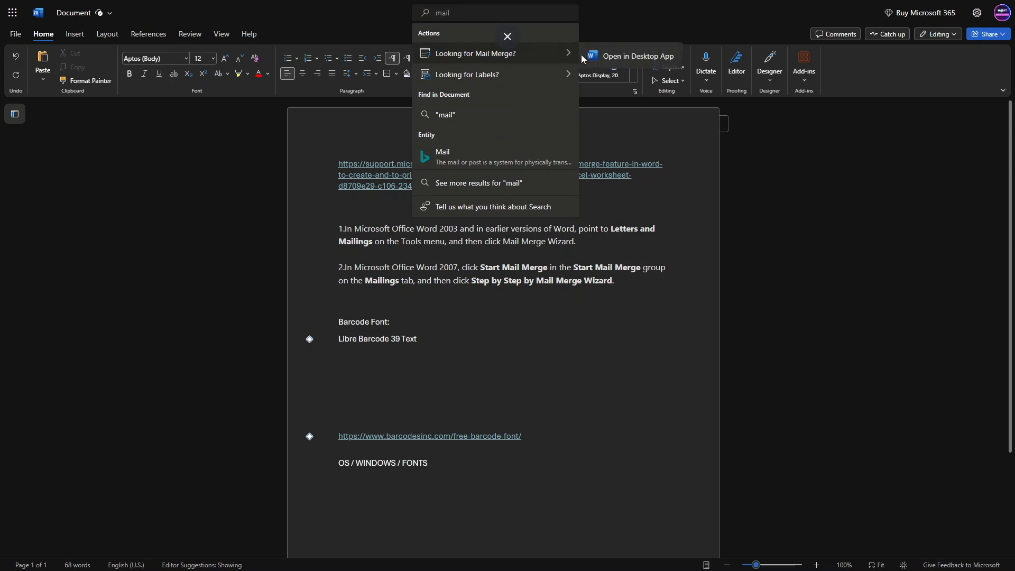
{"action": "left_click", "coordinate": [383, 353]}
{"action": "left_click", "coordinate": [413, 253]}
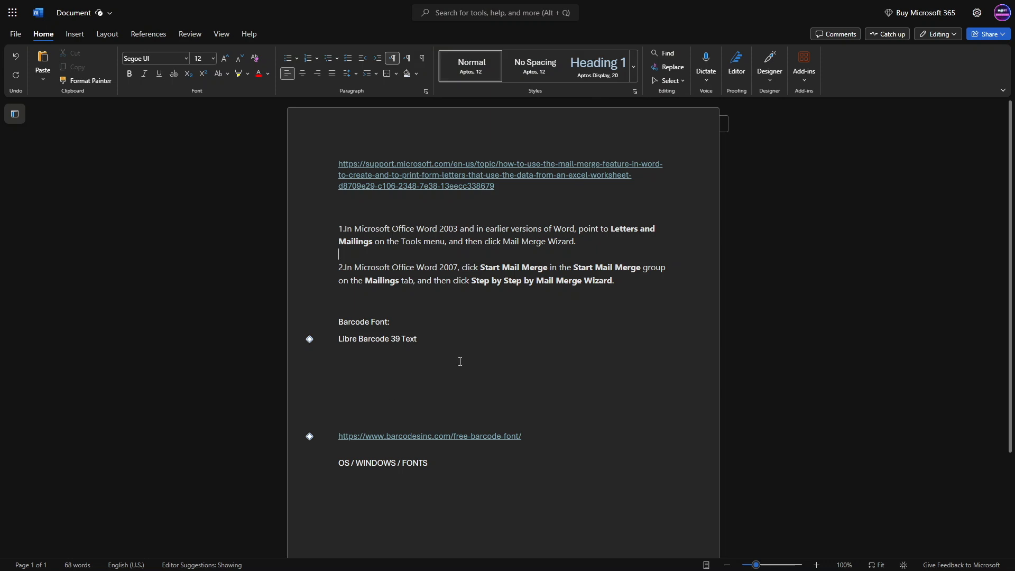
{"action": "left_click_drag", "start_coordinate": [423, 353], "coordinate": [333, 324]}
{"action": "left_click", "coordinate": [373, 359]}
- Switch to mailmerge_data.xlsx in Excel and review its grade columns plus Asset_name, Asset_barcode and Asset_num
{"action": "key", "text": "alt+Tab"}
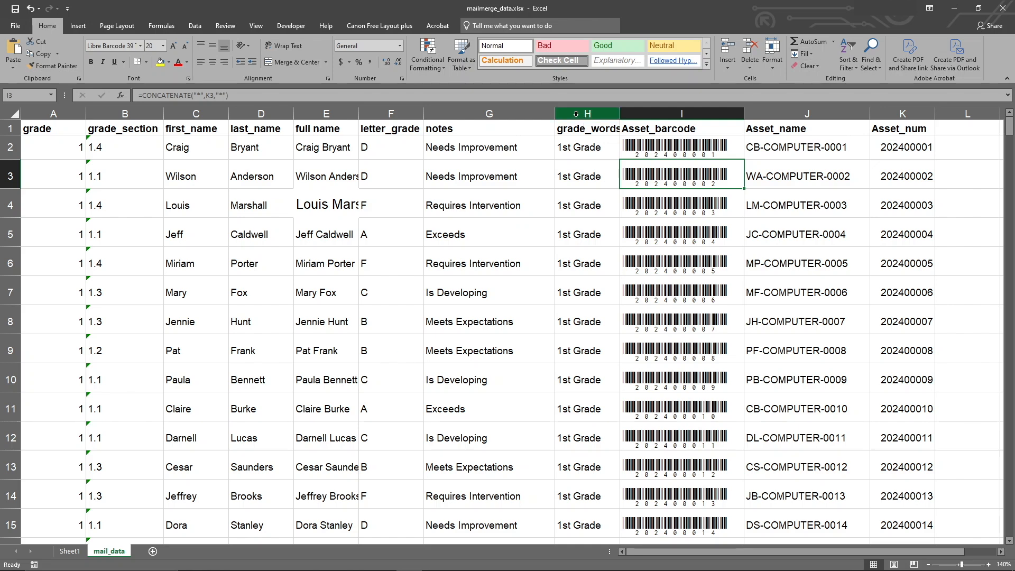
{"action": "left_click_drag", "start_coordinate": [588, 113], "coordinate": [95, 114]}
{"action": "left_click", "coordinate": [255, 154]}
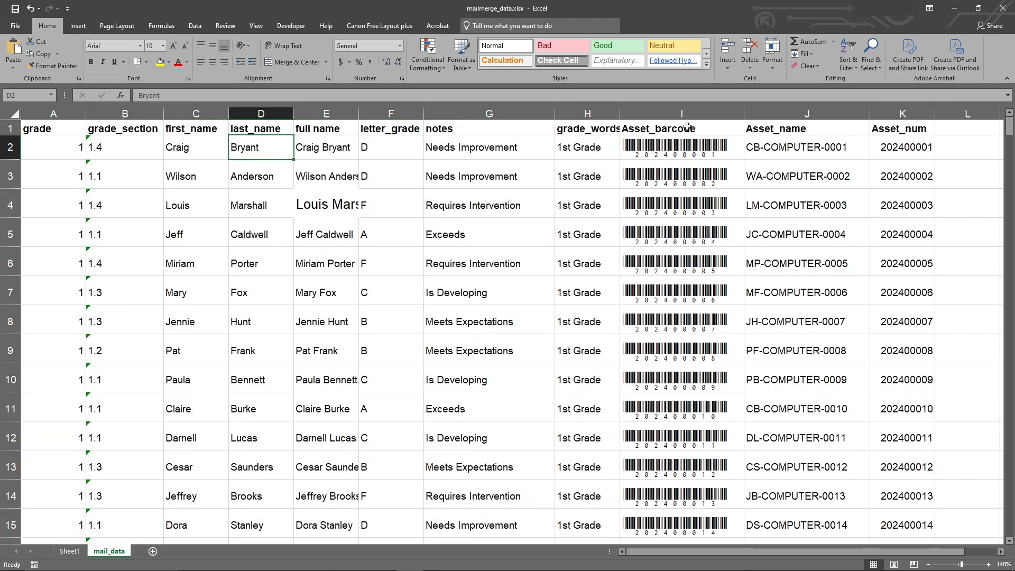
{"action": "left_click", "coordinate": [791, 112]}
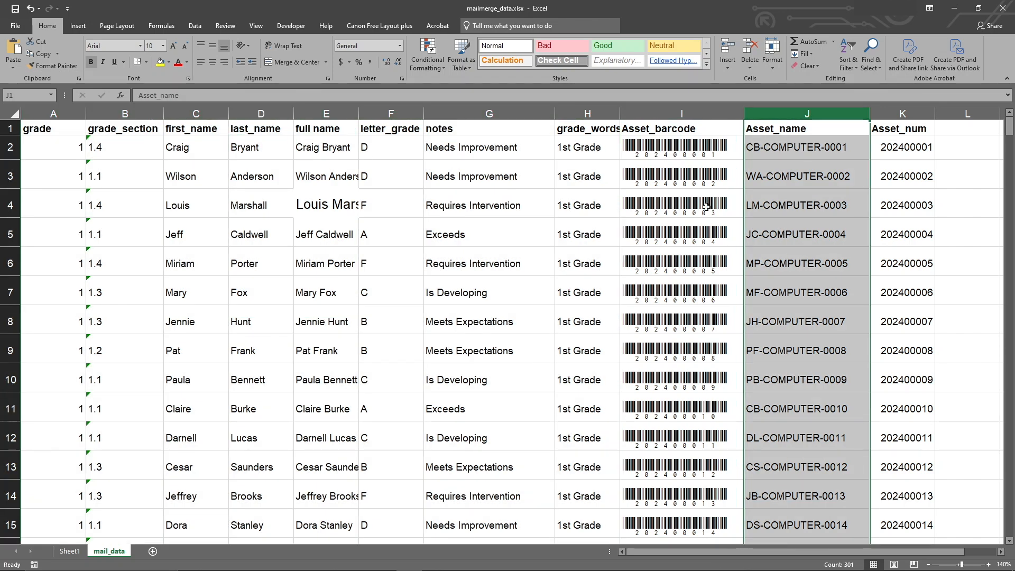
{"action": "left_click", "coordinate": [667, 113]}
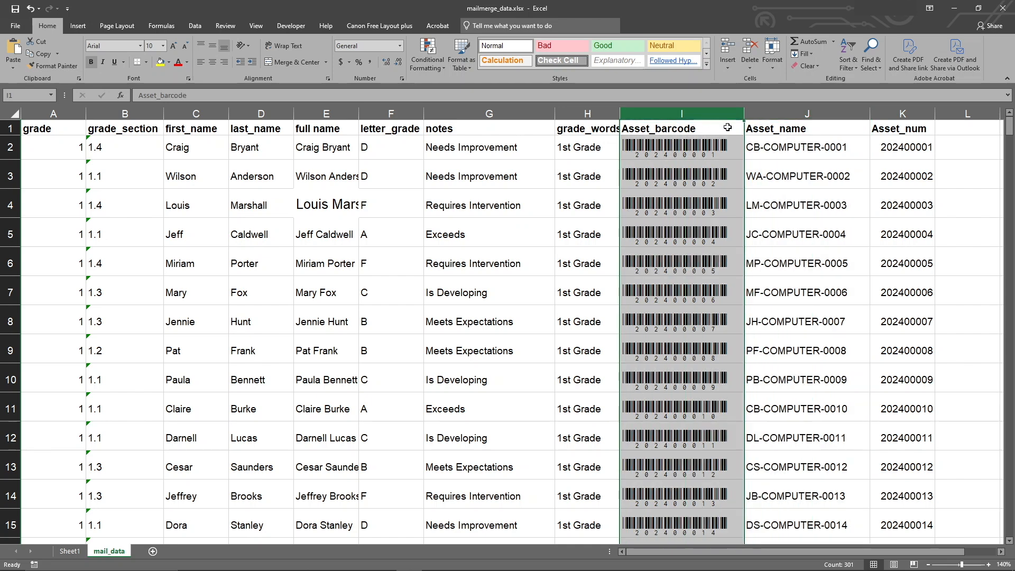
{"action": "left_click", "coordinate": [909, 112]}
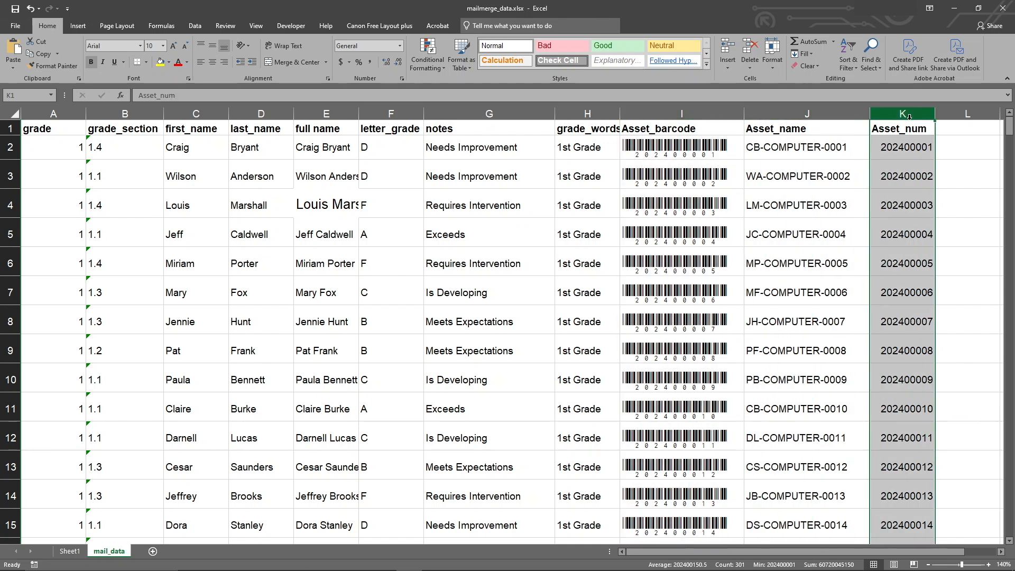
{"action": "left_click", "coordinate": [835, 153]}
- Set the font of the first Asset_barcode cell, I2, to Libre Barcode 39 Text
{"action": "left_click", "coordinate": [674, 153]}
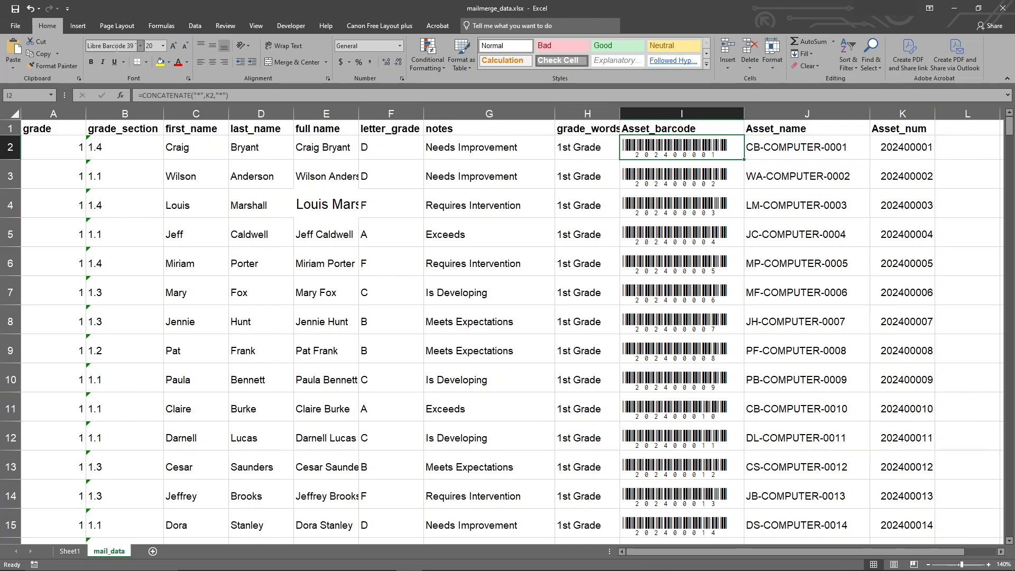
{"action": "left_click", "coordinate": [140, 46]}
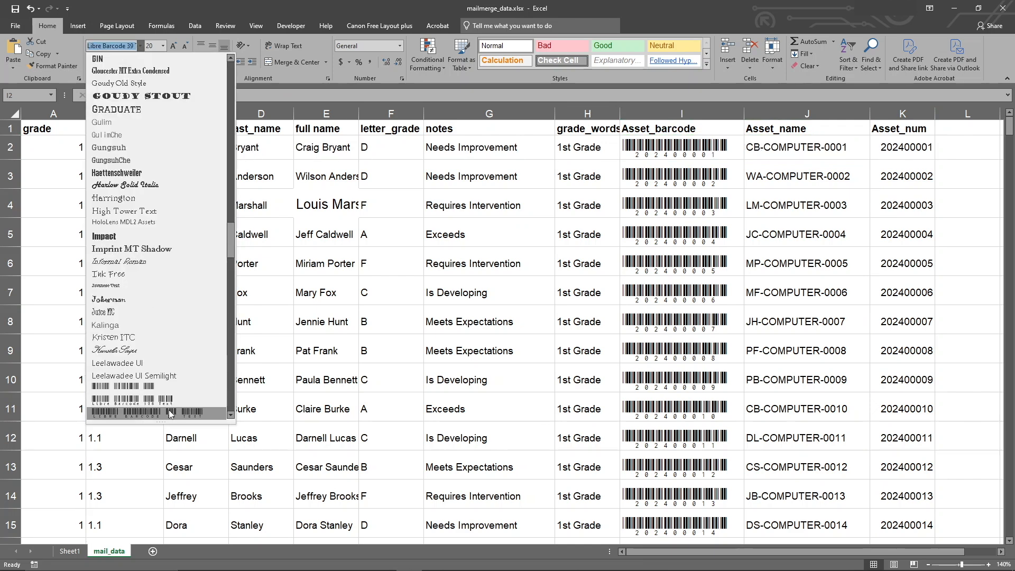
{"action": "scroll", "coordinate": [169, 412], "scroll_direction": "down", "scroll_amount": 1}
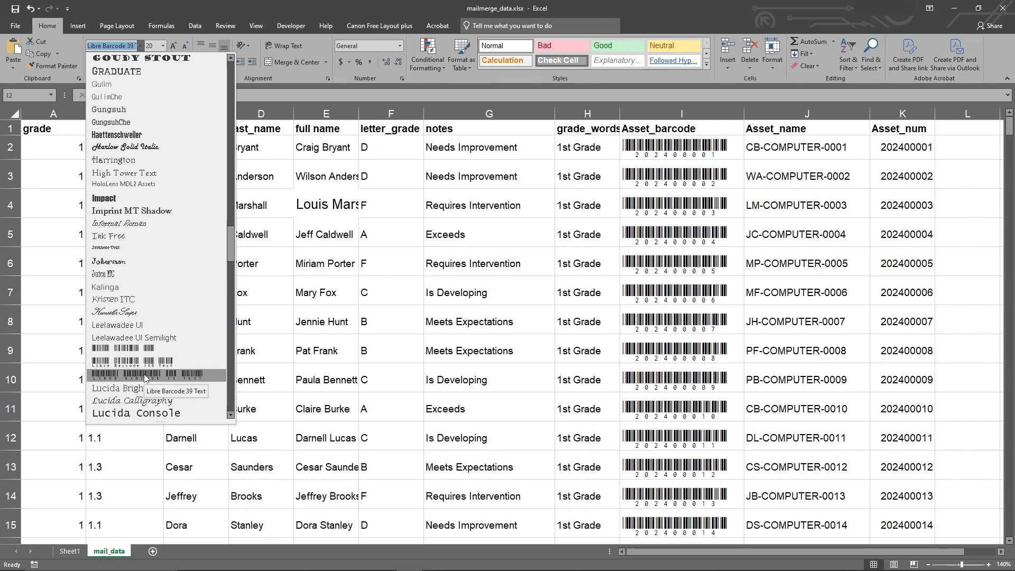
{"action": "left_click", "coordinate": [146, 376]}
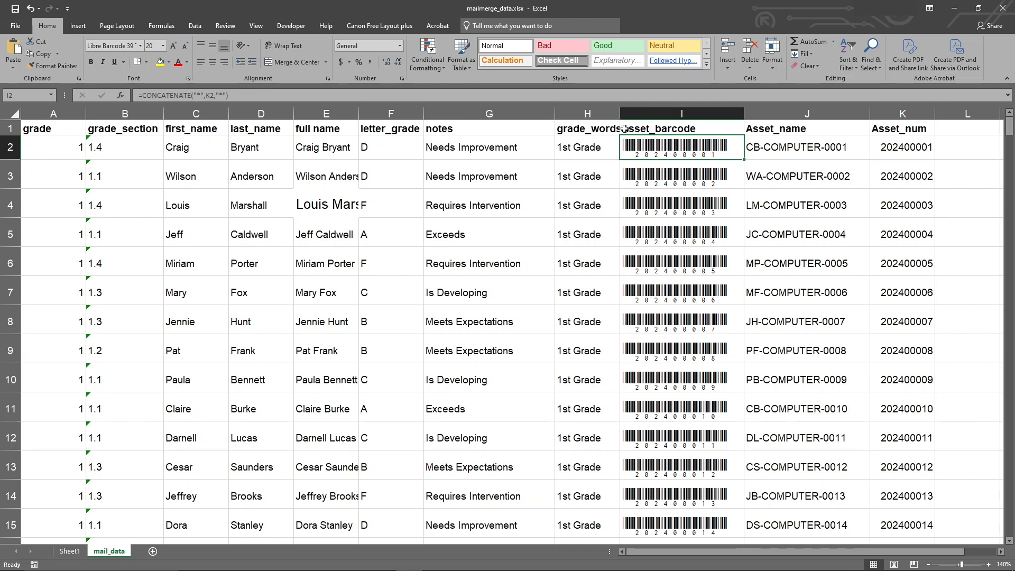
- Examine the asset number in K2 and the CONCATENATE formula in I2, leaving the formula unedited
{"action": "left_click", "coordinate": [884, 146]}
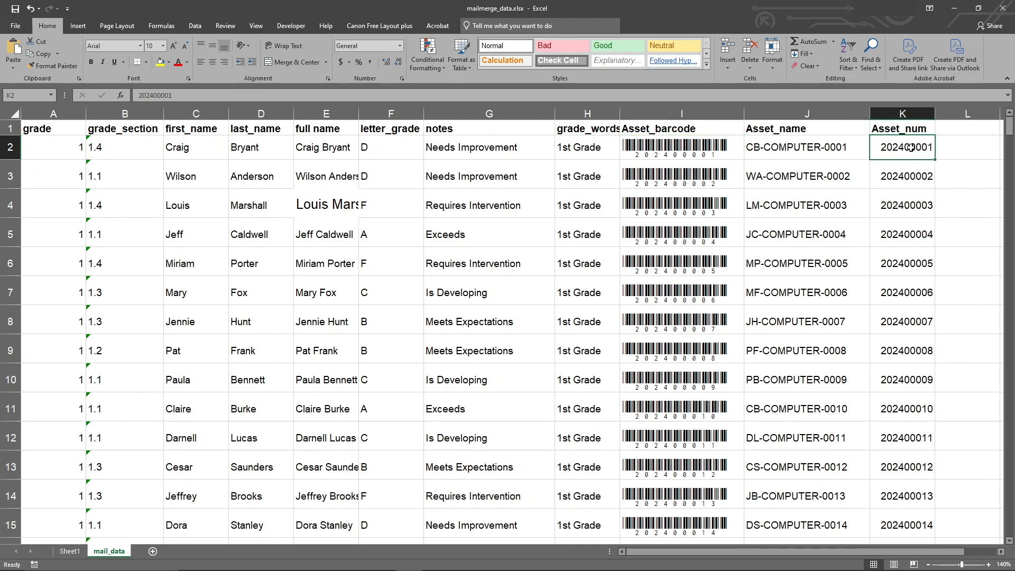
{"action": "left_click", "coordinate": [689, 150]}
{"action": "left_click", "coordinate": [221, 95]}
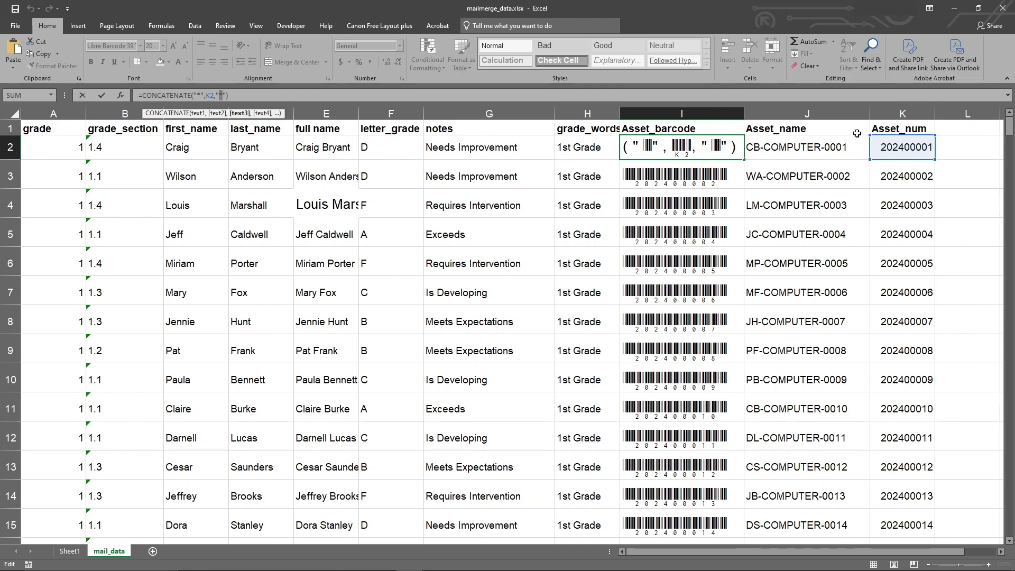
{"action": "key", "text": "Escape"}
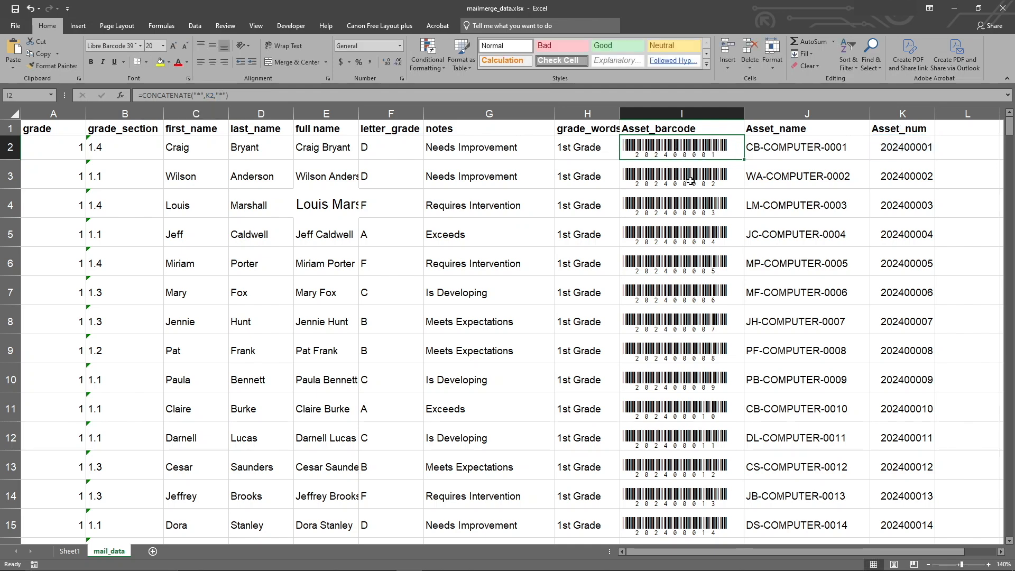
- Enter the sample asset numbers 202400001 to 202400004 in L2:L5, and clear L1:L6 again
{"action": "left_click", "coordinate": [966, 146]}
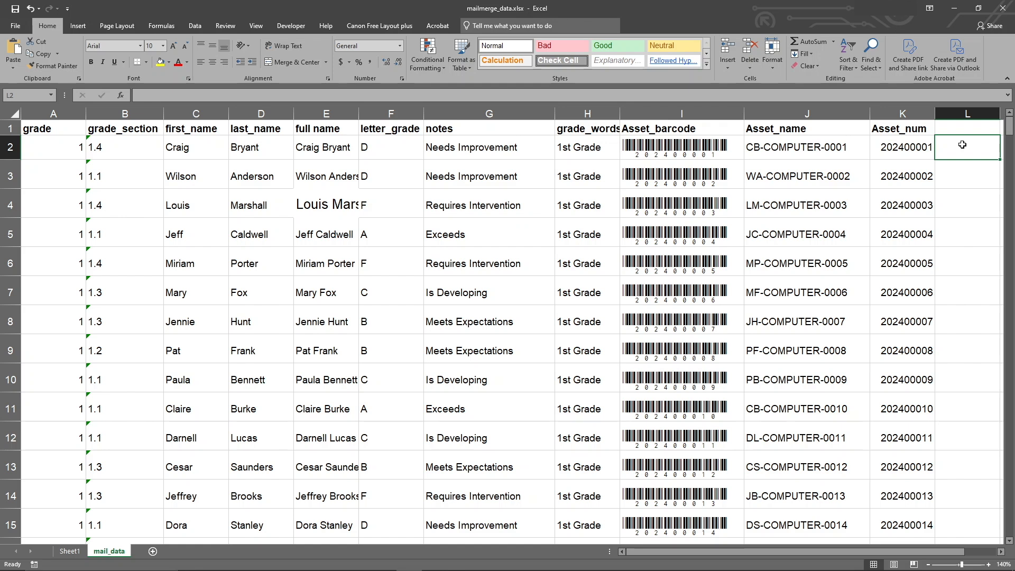
{"action": "type", "text": "202400001"}
{"action": "key", "text": "Return"}
{"action": "left_click", "coordinate": [959, 149]}
{"action": "left_click", "coordinate": [891, 146]}
{"action": "left_click", "coordinate": [962, 147]}
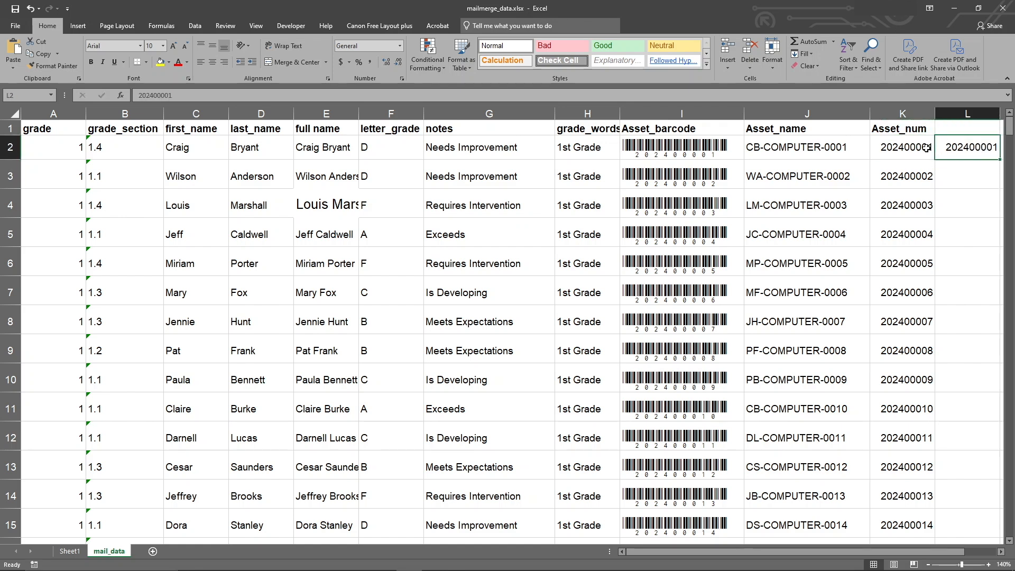
{"action": "left_click", "coordinate": [969, 171]}
{"action": "type", "text": "202400002"}
{"action": "key", "text": "Return"}
{"action": "type", "text": "202400003"}
{"action": "key", "text": "Return"}
{"action": "type", "text": "202400004"}
{"action": "key", "text": "Return"}
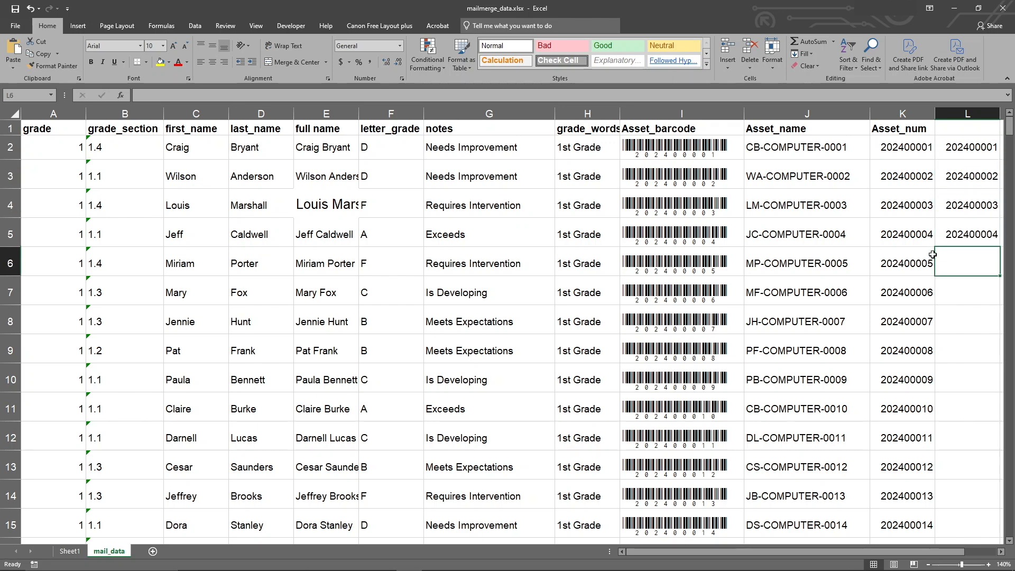
{"action": "left_click_drag", "start_coordinate": [954, 133], "coordinate": [974, 271]}
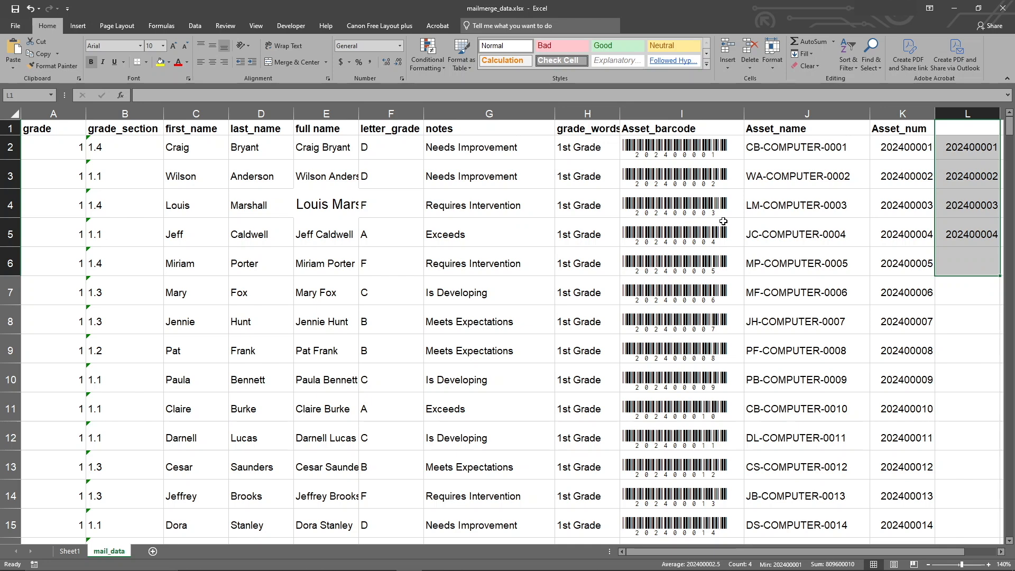
{"action": "key", "text": "Delete"}
- Re-enter the barcode formula in cell I2 as =CONCATENATE("*",K2,"*")
{"action": "left_click", "coordinate": [656, 144]}
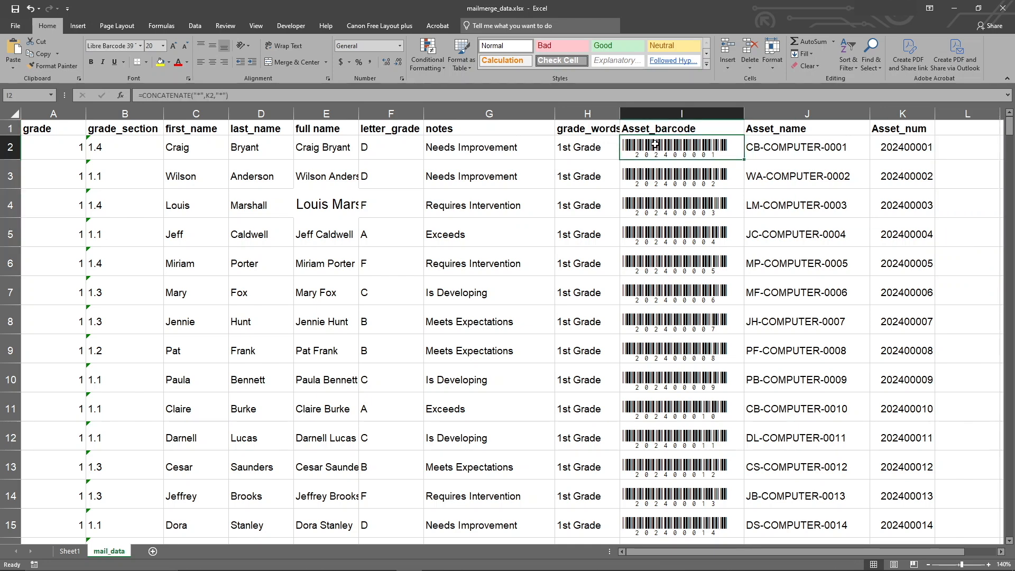
{"action": "left_click", "coordinate": [337, 146]}
{"action": "left_click", "coordinate": [665, 153]}
{"action": "left_click", "coordinate": [942, 155]}
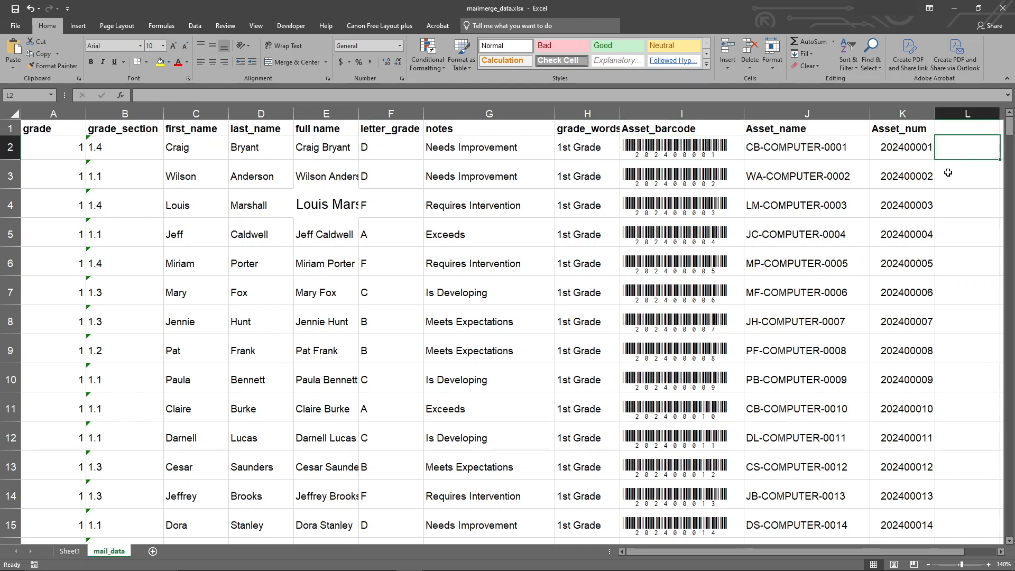
{"action": "left_click", "coordinate": [691, 142]}
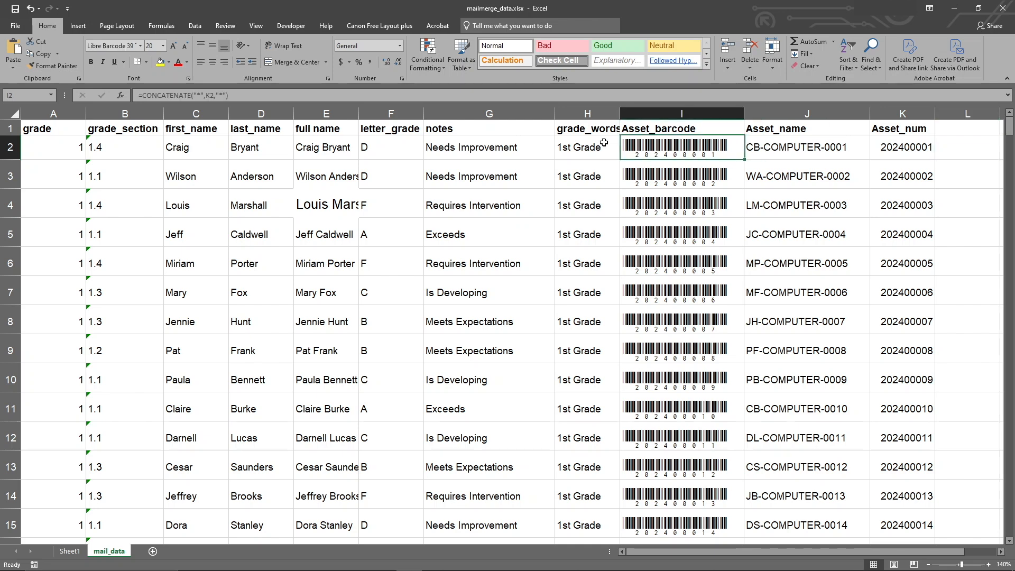
{"action": "left_click", "coordinate": [199, 95]}
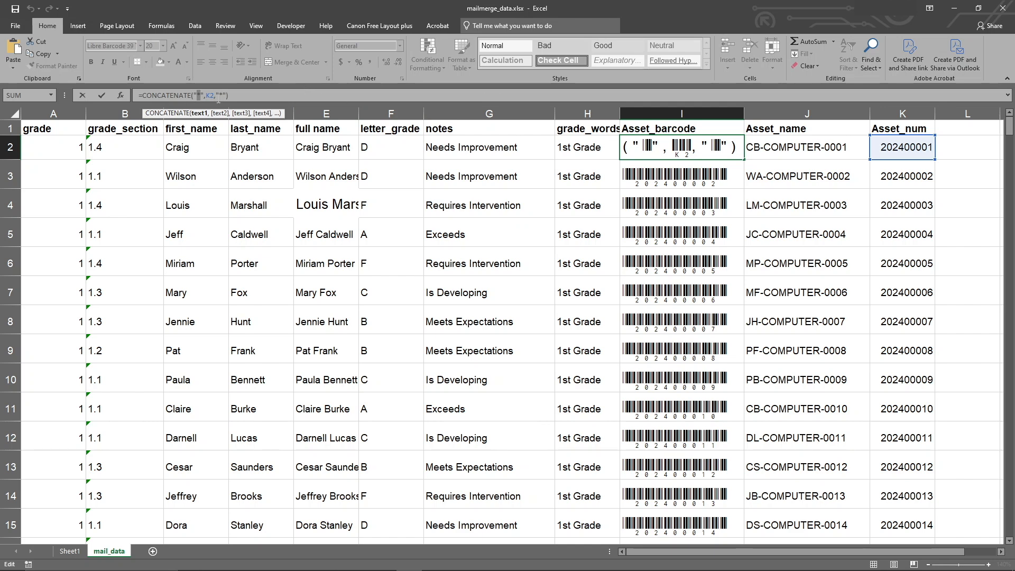
{"action": "type", "text": "*"}
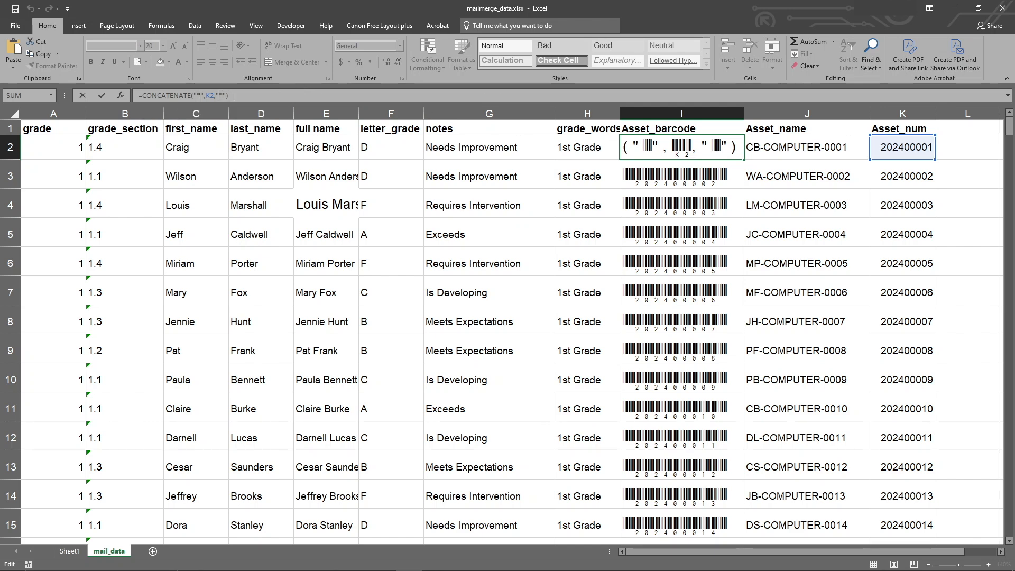
{"action": "key", "text": "ctrl+Return"}
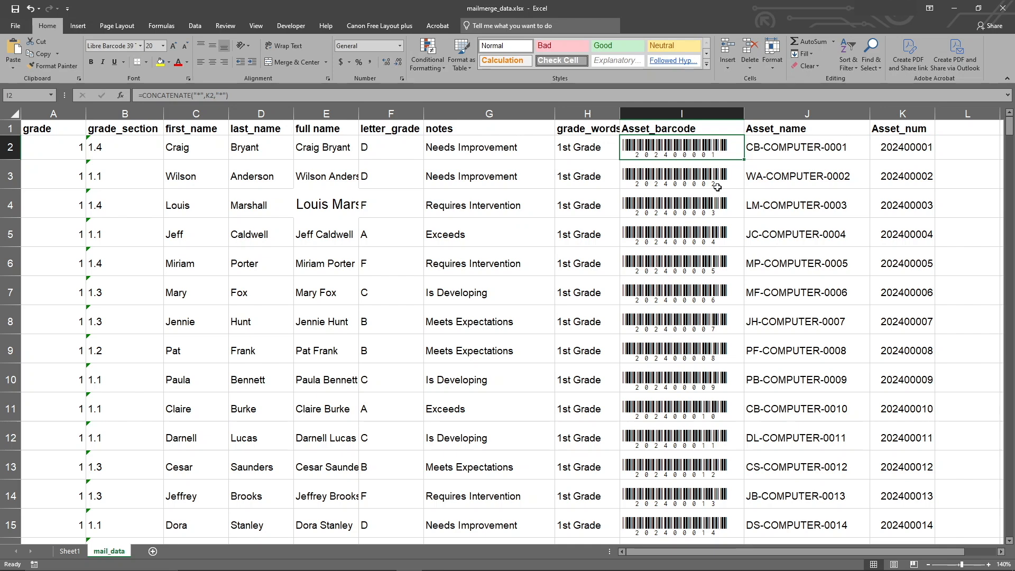
- Review the Asset_barcode, Asset_name and Asset_num columns and the barcodes in I2:I9
{"action": "left_click", "coordinate": [964, 159]}
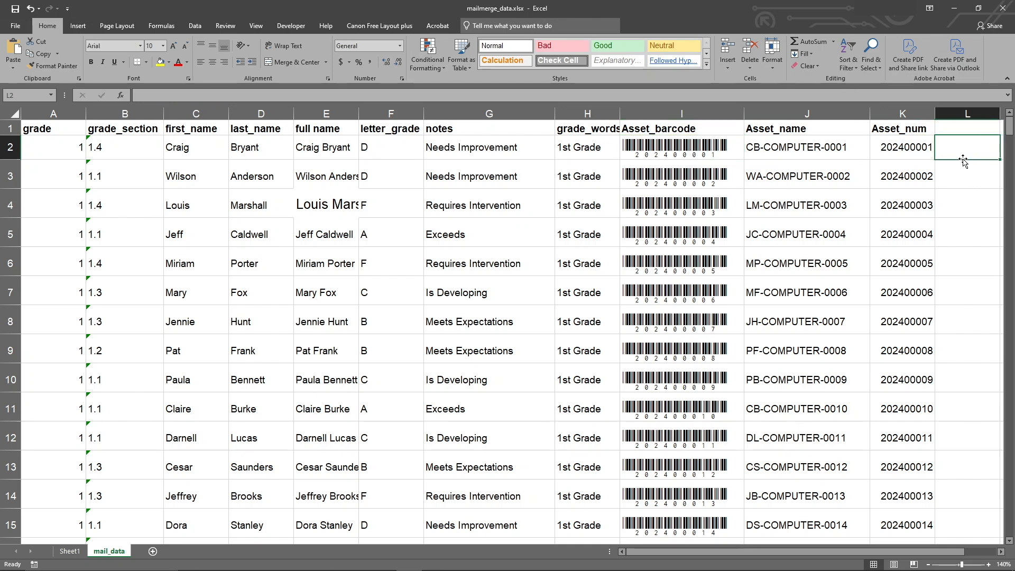
{"action": "left_click", "coordinate": [711, 112]}
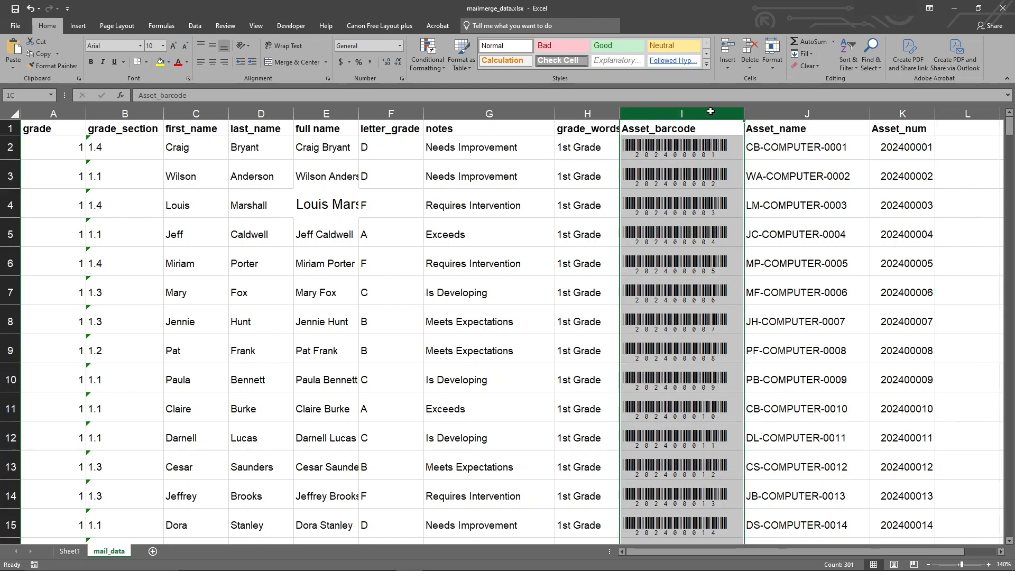
{"action": "left_click", "coordinate": [780, 111]}
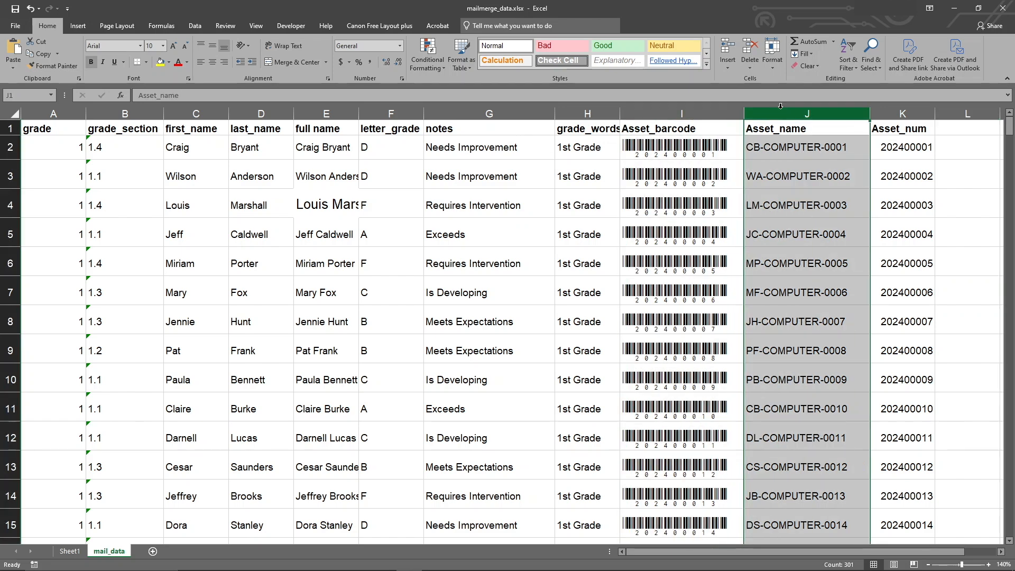
{"action": "left_click", "coordinate": [927, 112]}
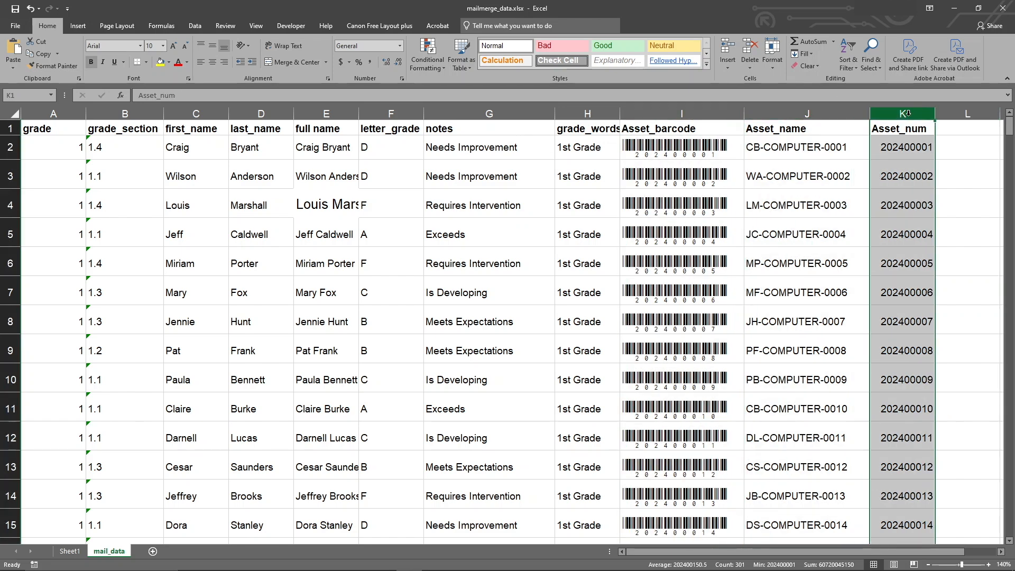
{"action": "left_click", "coordinate": [367, 244]}
{"action": "left_click_drag", "start_coordinate": [653, 151], "coordinate": [650, 352]}
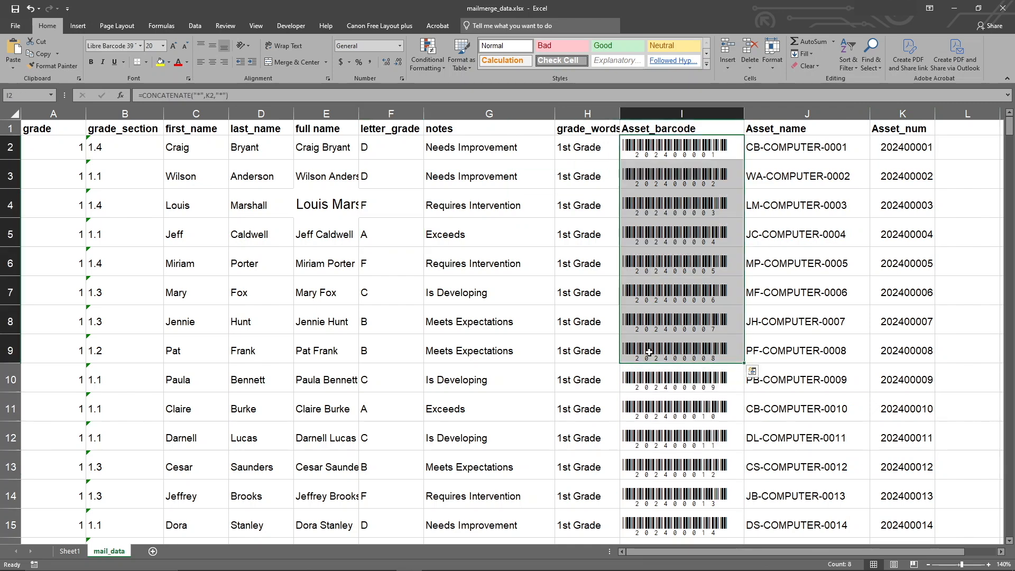
{"action": "left_click", "coordinate": [722, 301]}
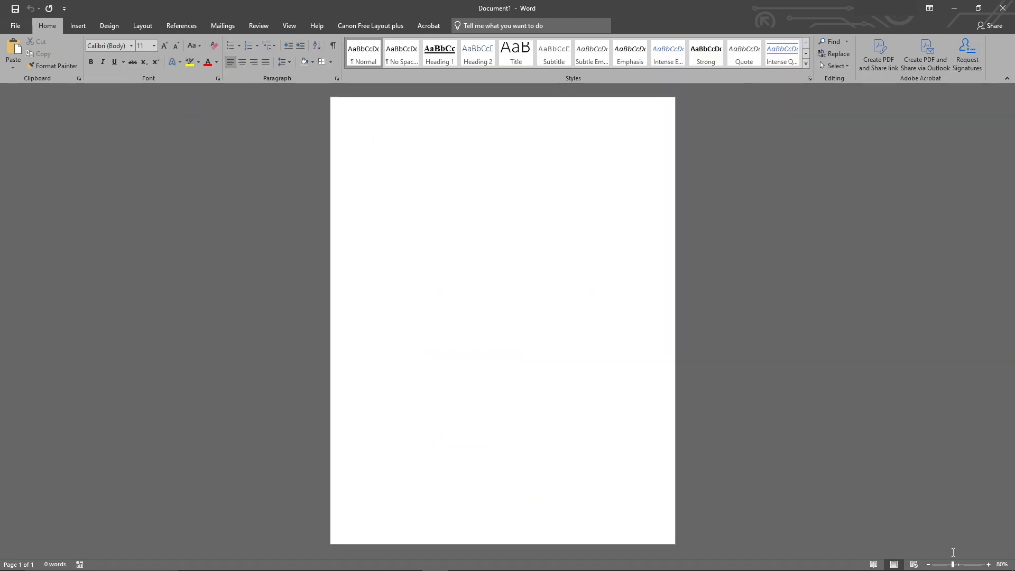
- Switch to the blank Document1 in desktop Word, set its zoom to 100% and place the cursor on the page
{"action": "left_click", "coordinate": [989, 564]}
{"action": "left_click", "coordinate": [989, 564]}
{"action": "left_click", "coordinate": [328, 163]}
{"action": "left_click", "coordinate": [411, 242]}
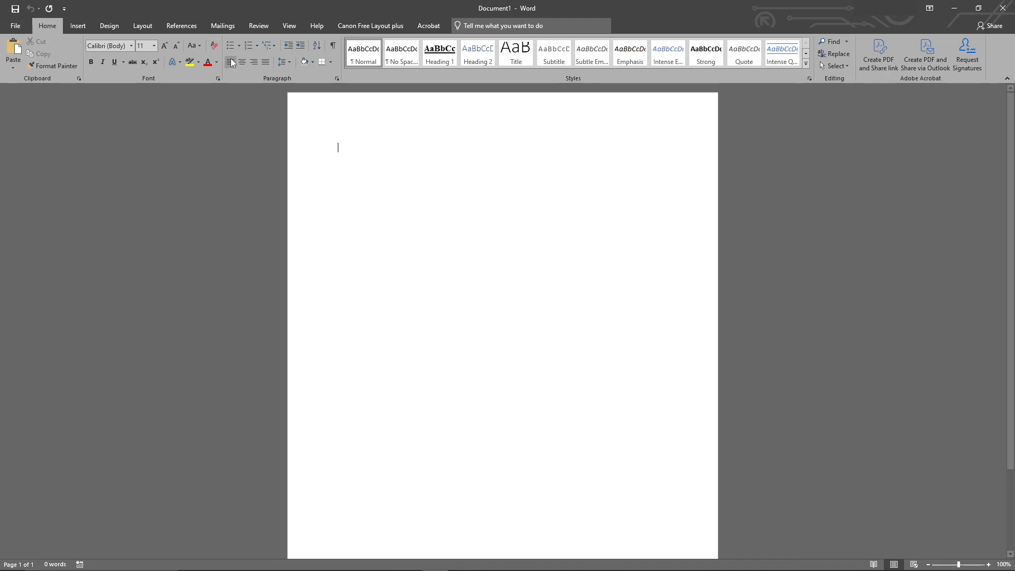
- Start a labels mail merge and set the label vendor to Avery US Letter
{"action": "left_click", "coordinate": [222, 27]}
{"action": "left_click", "coordinate": [77, 63]}
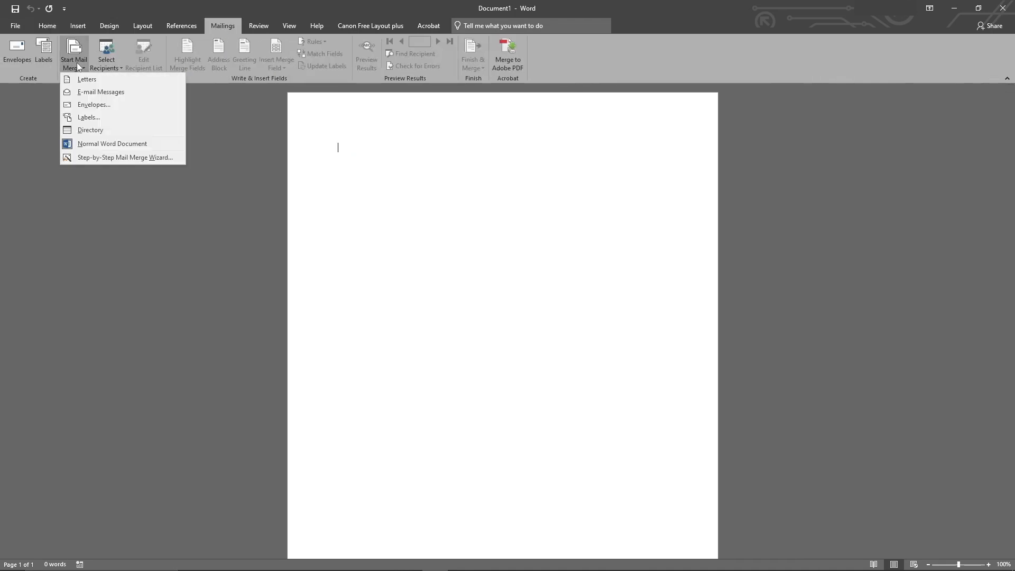
{"action": "left_click", "coordinate": [94, 117]}
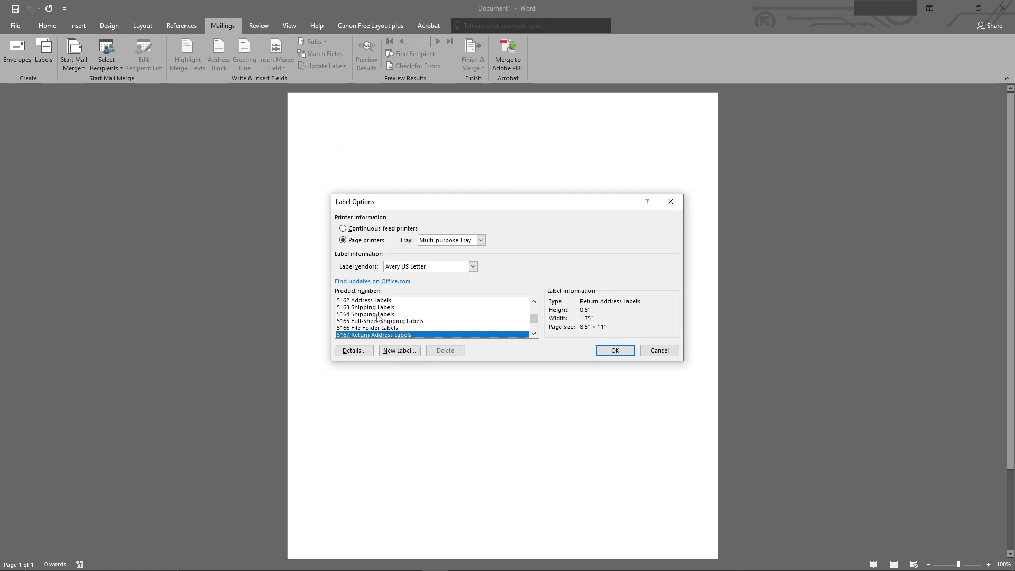
{"action": "scroll", "coordinate": [377, 319], "scroll_direction": "up", "scroll_amount": 1}
{"action": "scroll", "coordinate": [434, 318], "scroll_direction": "down", "scroll_amount": 1}
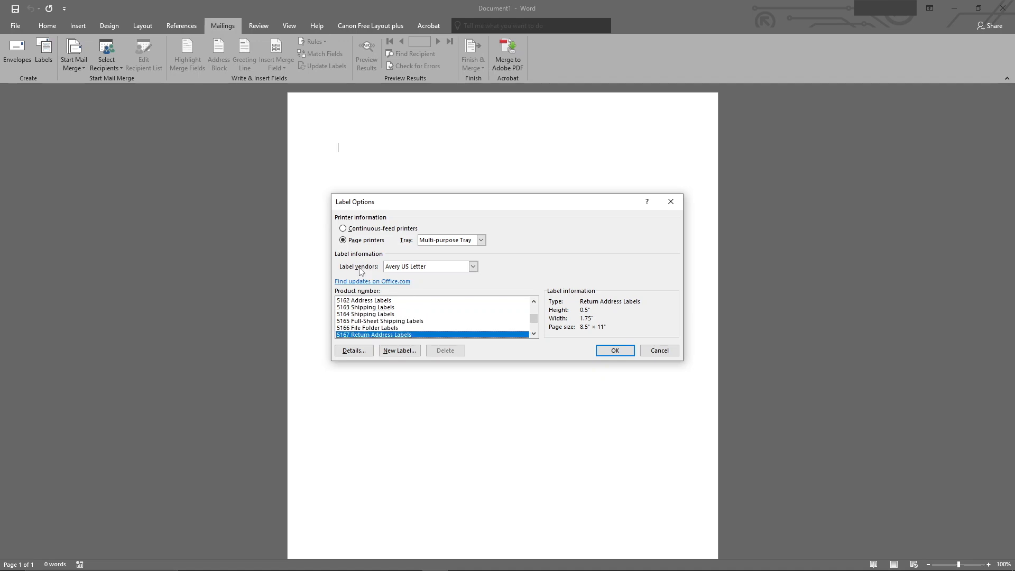
{"action": "scroll", "coordinate": [401, 318], "scroll_direction": "up", "scroll_amount": 4}
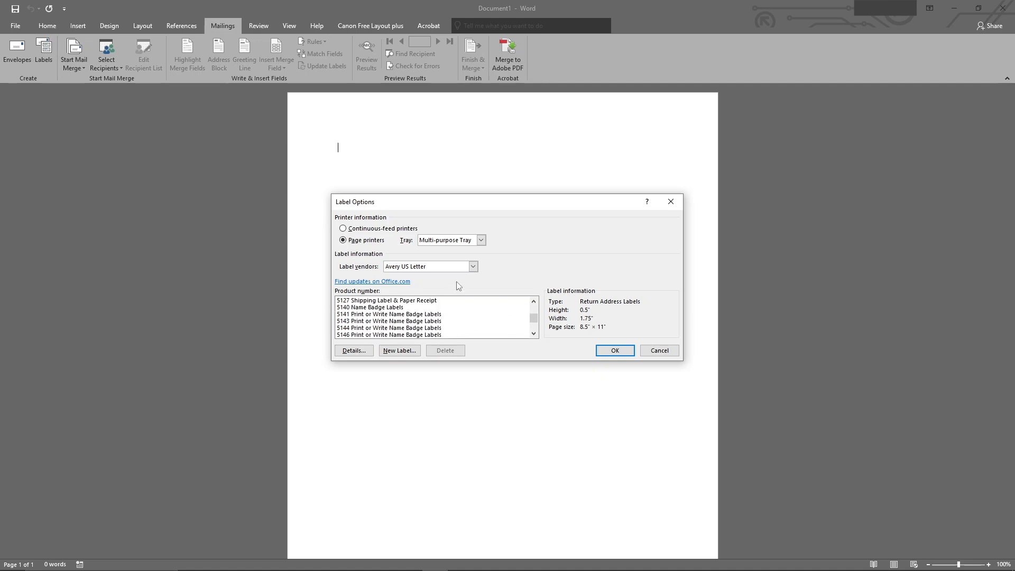
{"action": "left_click", "coordinate": [474, 267]}
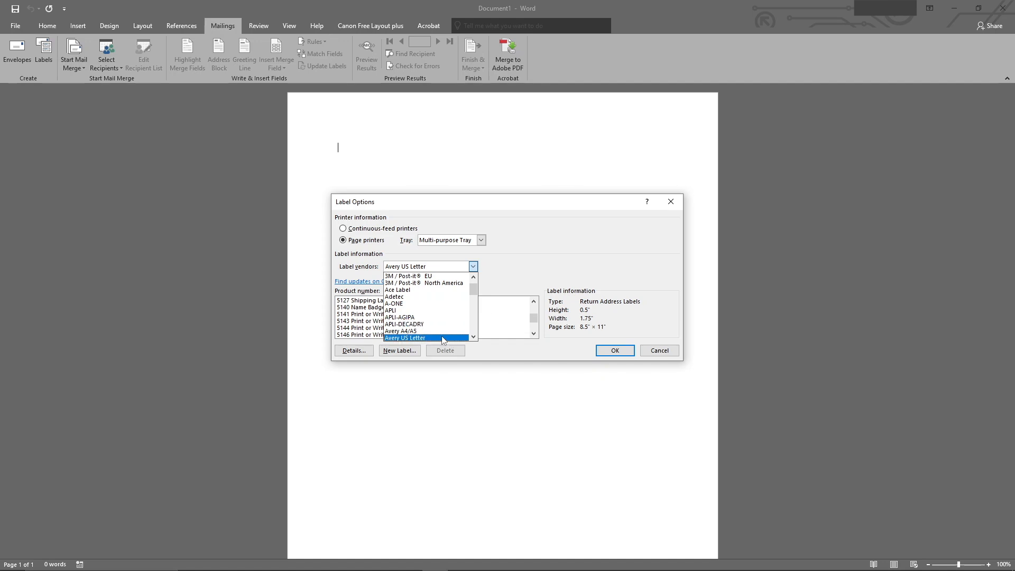
{"action": "left_click", "coordinate": [443, 339]}
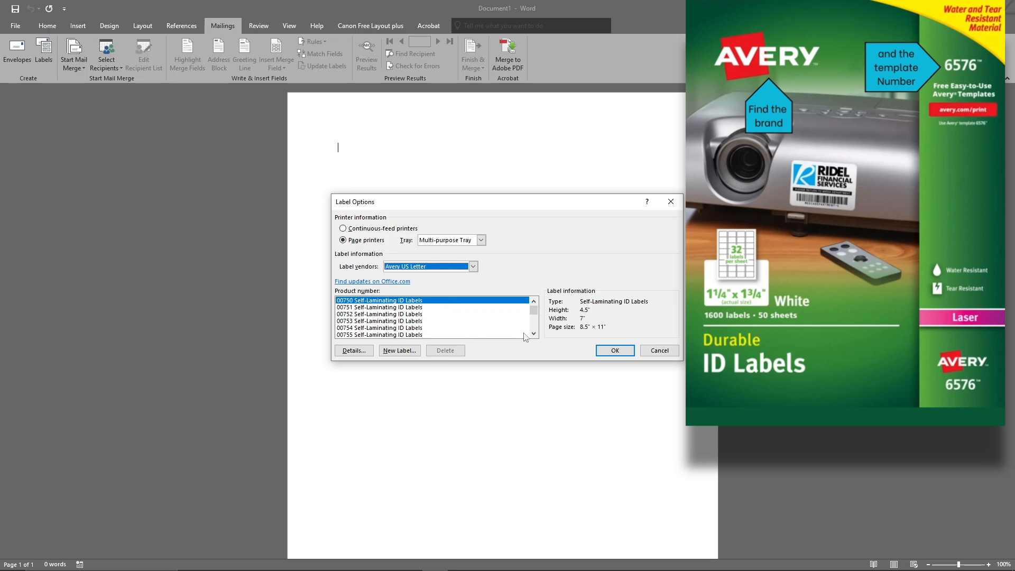
- Choose product number 6576 Durable Identification Labels and apply the label layout to the document
{"action": "mouse_move", "coordinate": [534, 313]}
{"action": "left_mouse_down"}
{"action": "mouse_move", "coordinate": [535, 326]}
{"action": "mouse_move", "coordinate": [534, 315]}
{"action": "left_mouse_up"}
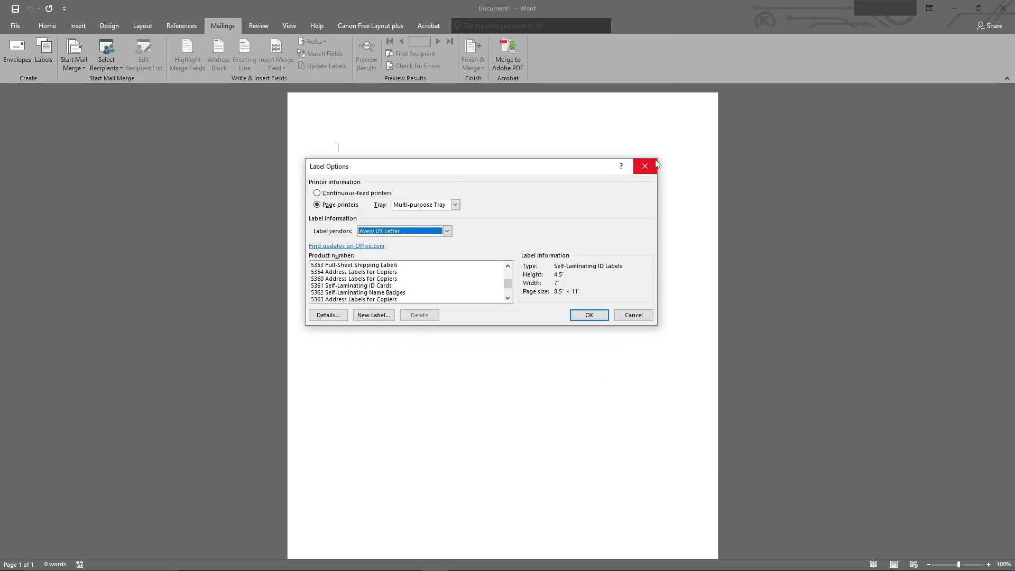
{"action": "left_click", "coordinate": [379, 280]}
{"action": "scroll", "coordinate": [379, 281], "scroll_direction": "down", "scroll_amount": 10}
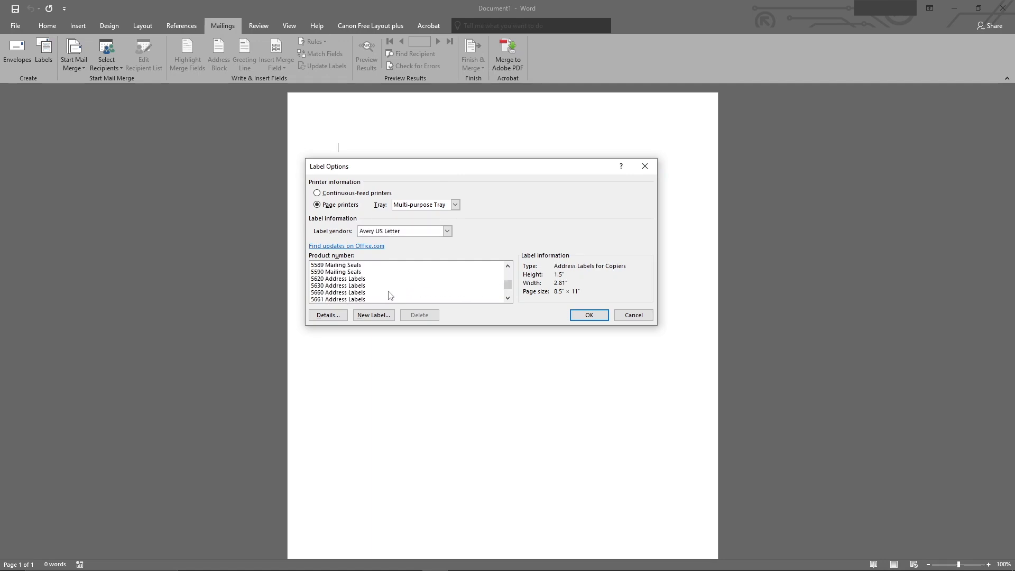
{"action": "scroll", "coordinate": [344, 286], "scroll_direction": "down", "scroll_amount": 10}
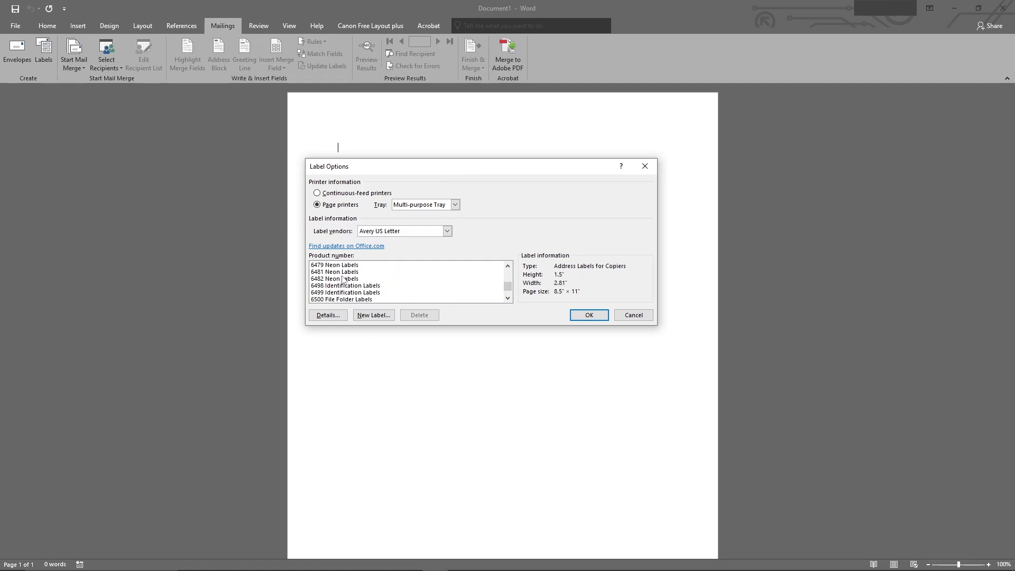
{"action": "left_click", "coordinate": [346, 299]}
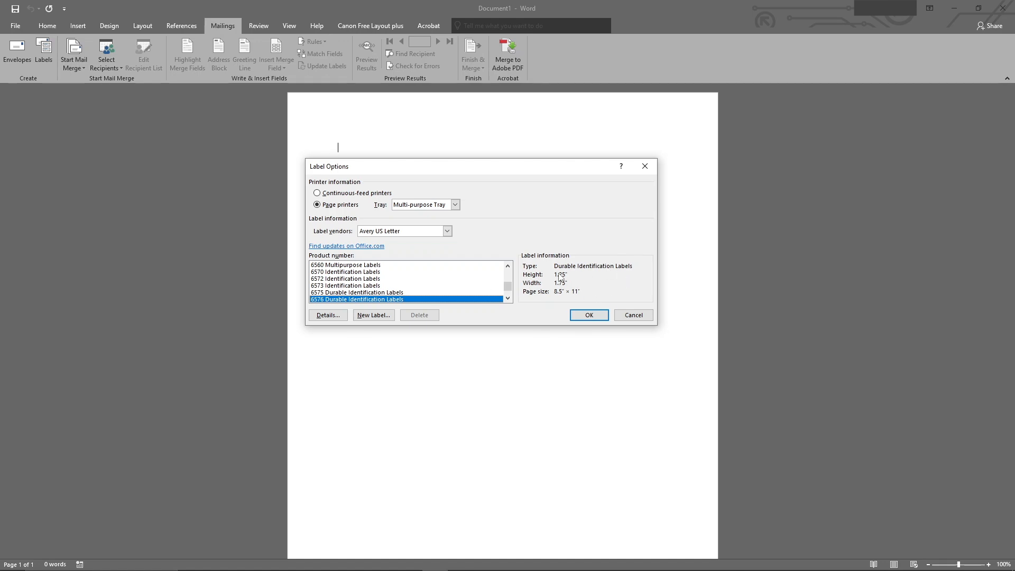
{"action": "left_click", "coordinate": [589, 315]}
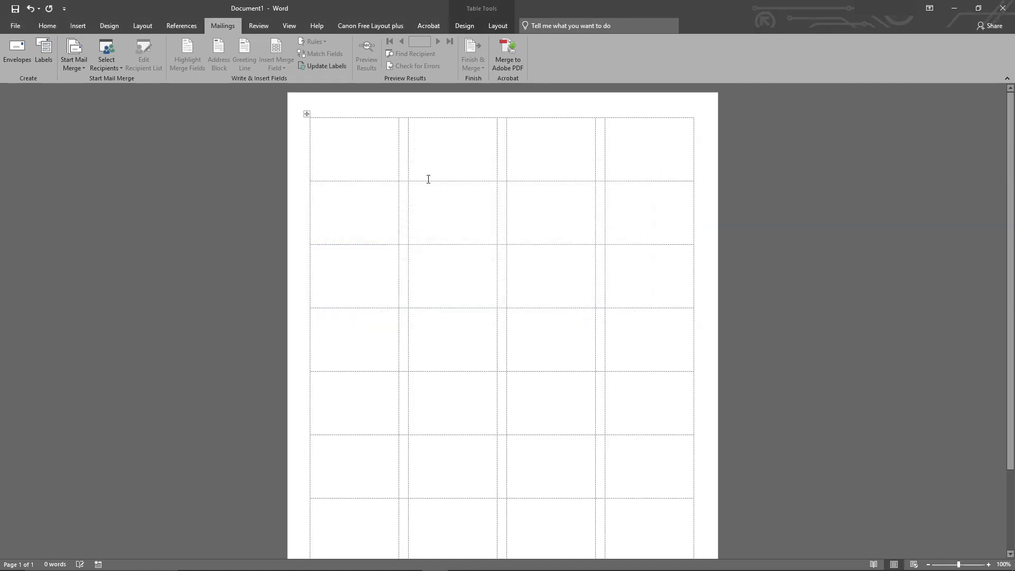
- Start the Step-by-Step Mail Merge Wizard with Labels and the current document, and continue to recipient selection
{"action": "scroll", "coordinate": [619, 442], "scroll_direction": "down", "scroll_amount": 3}
{"action": "scroll", "coordinate": [597, 443], "scroll_direction": "up", "scroll_amount": 3}
{"action": "scroll", "coordinate": [358, 497], "scroll_direction": "down", "scroll_amount": 3}
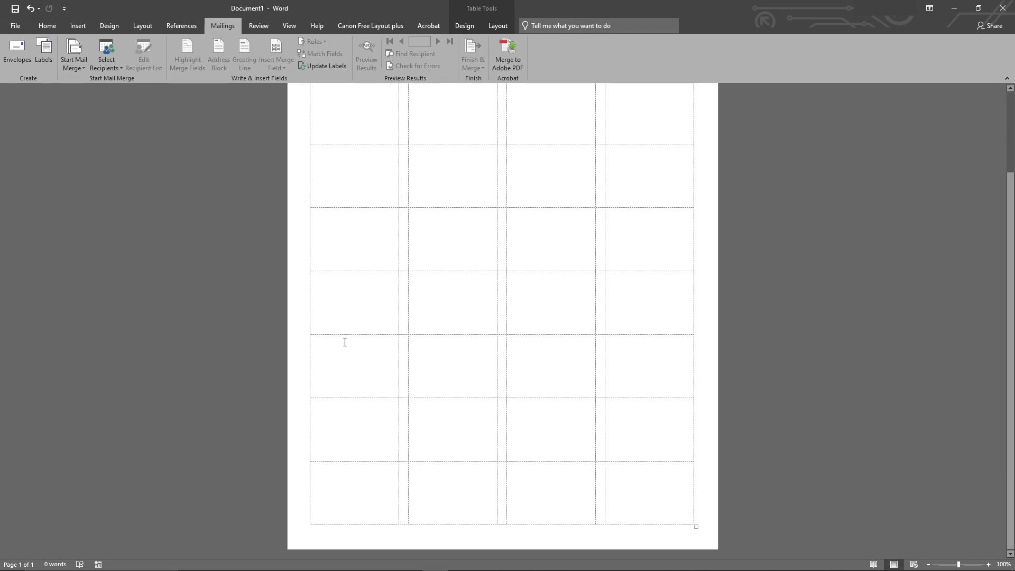
{"action": "scroll", "coordinate": [345, 349], "scroll_direction": "up", "scroll_amount": 1}
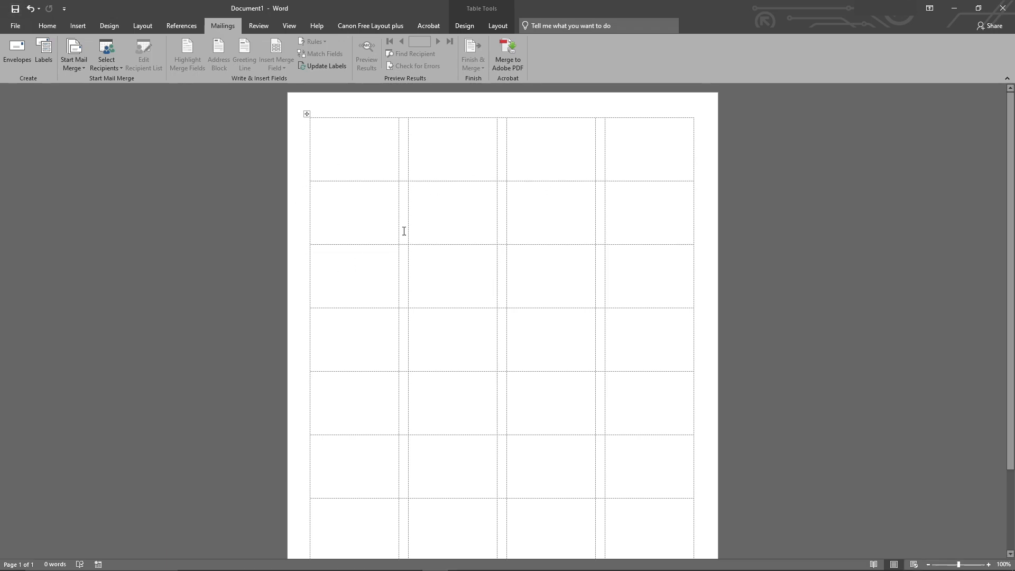
{"action": "left_click", "coordinate": [75, 64]}
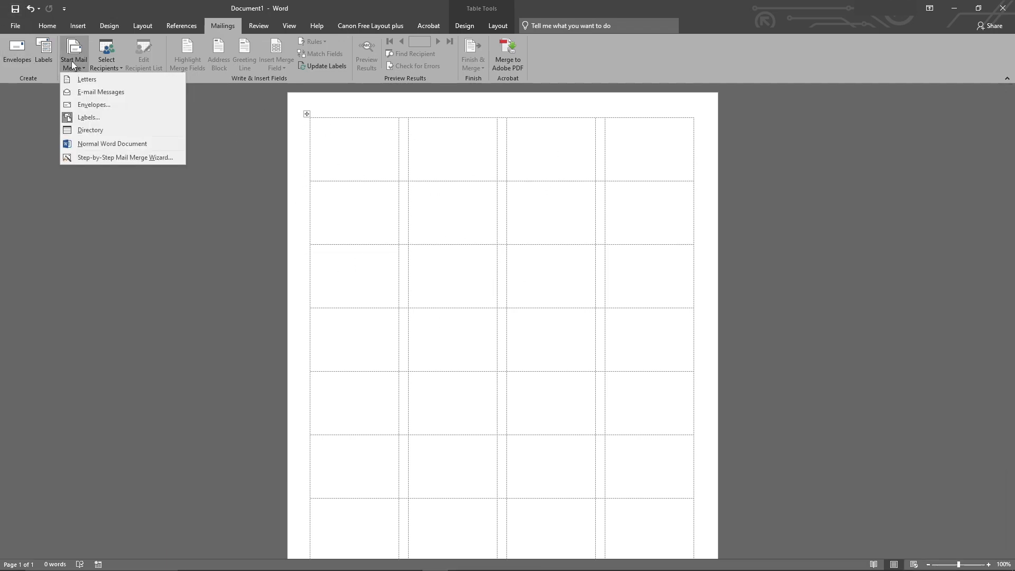
{"action": "left_click", "coordinate": [109, 158]}
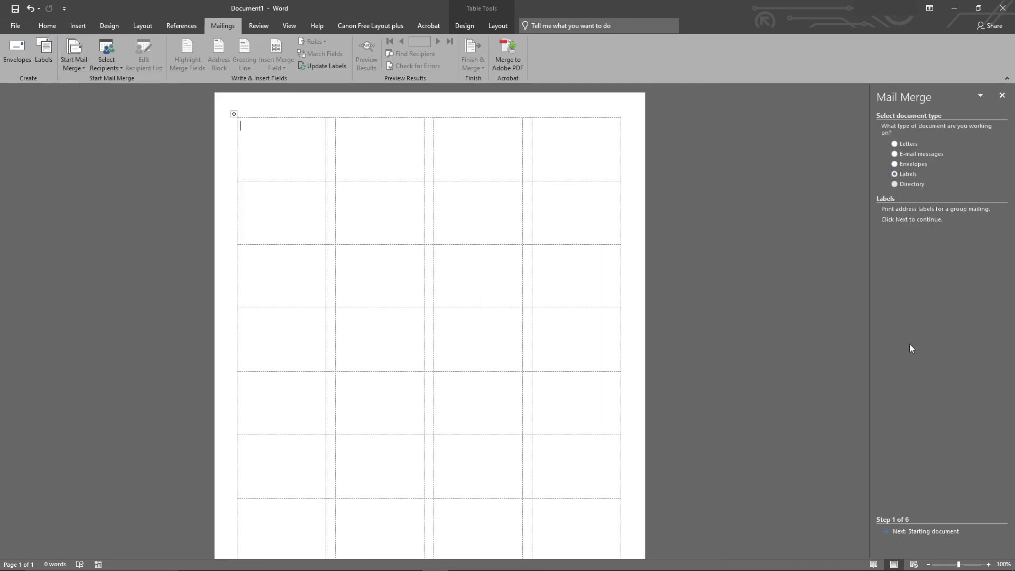
{"action": "left_click", "coordinate": [913, 532]}
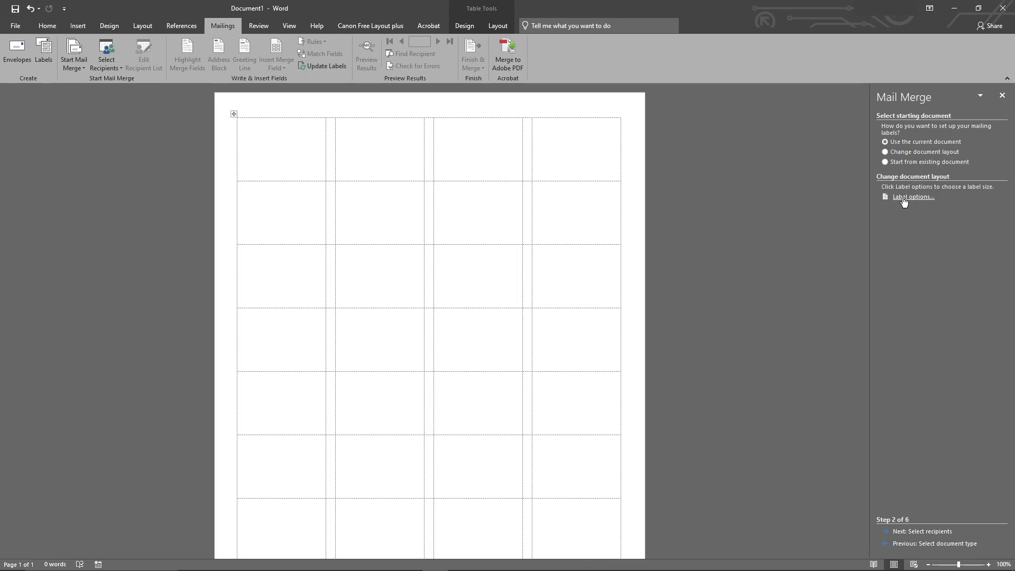
{"action": "left_click", "coordinate": [922, 532]}
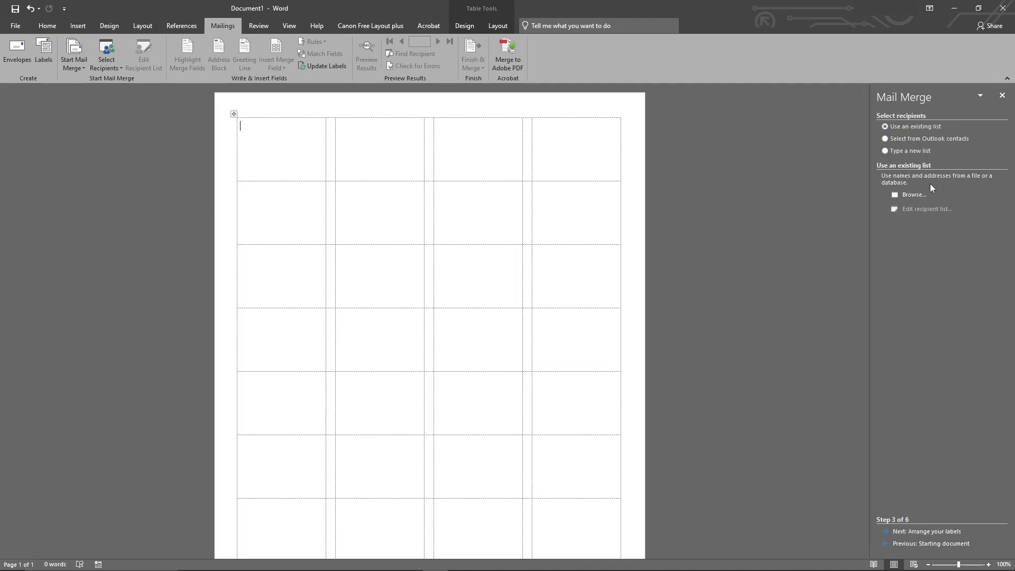
- Load the mail_data$ table of mailmerge_data.xlsx from Downloads as the existing recipient list, with column headers in the first row
{"action": "left_click", "coordinate": [913, 195]}
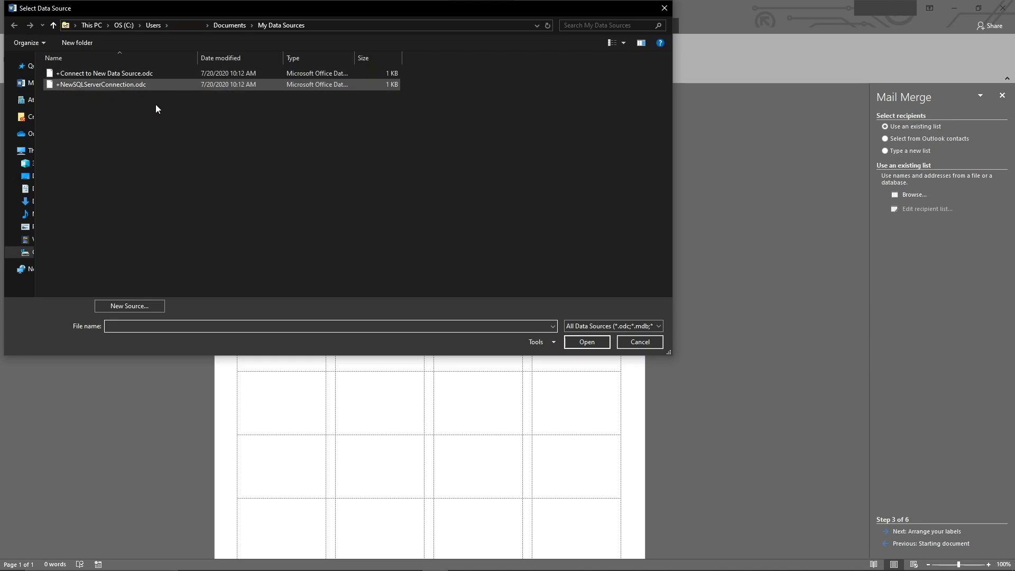
{"action": "left_click", "coordinate": [27, 201]}
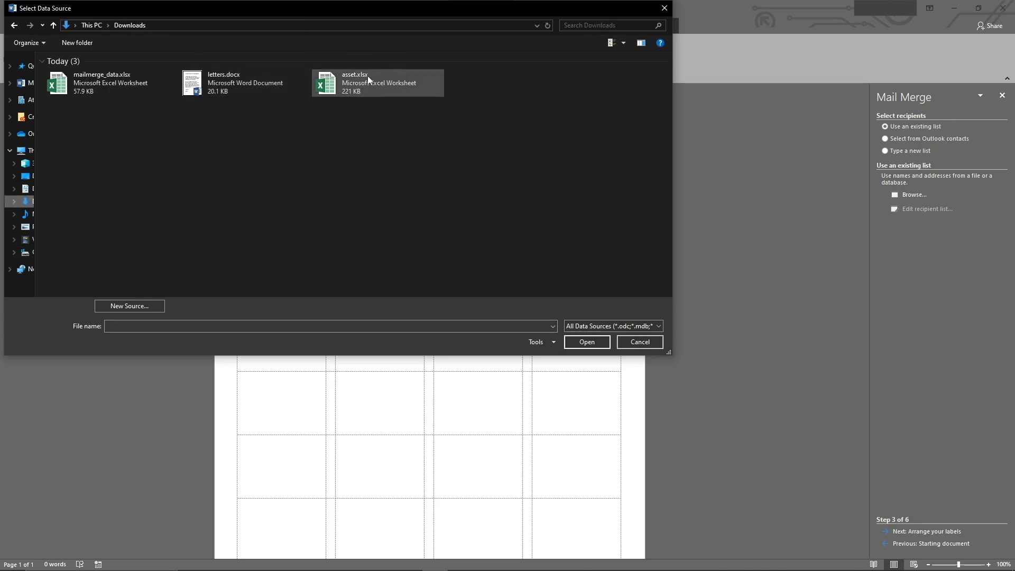
{"action": "left_click", "coordinate": [105, 92]}
{"action": "left_click", "coordinate": [577, 344]}
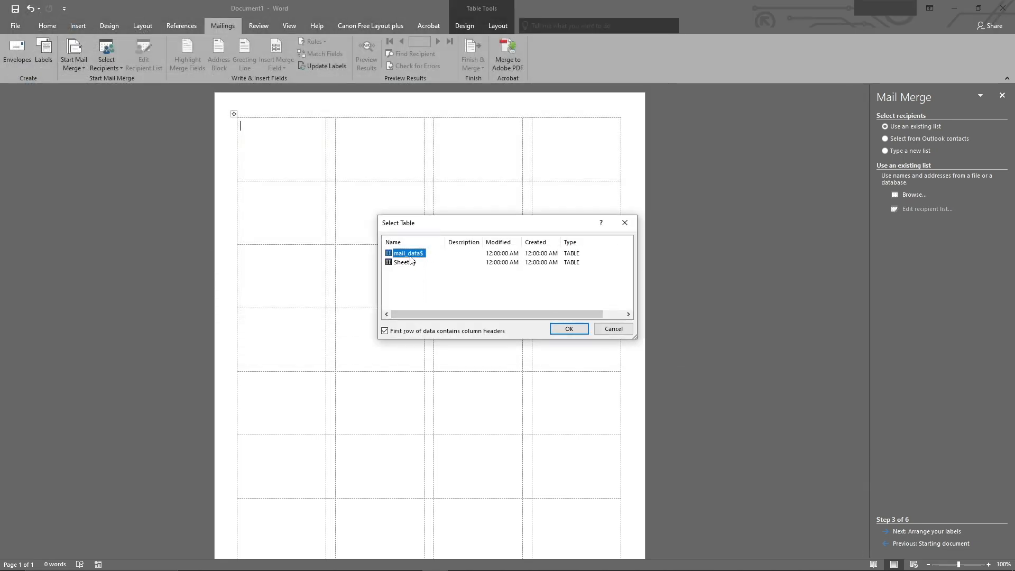
{"action": "left_click", "coordinate": [569, 328]}
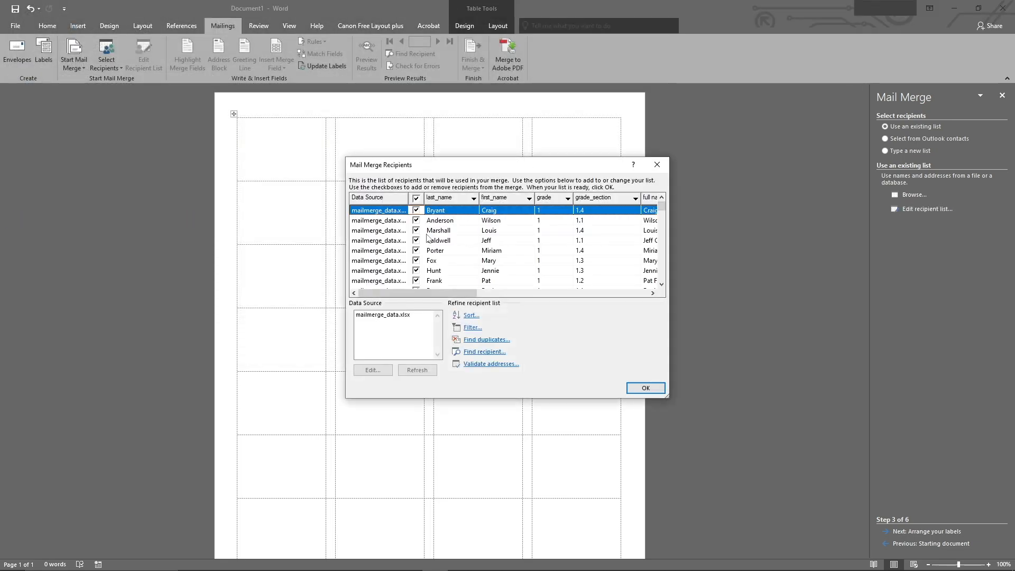
- Check the asset columns in the recipient list, accept all recipients and continue to arranging the labels
{"action": "left_click_drag", "start_coordinate": [434, 294], "coordinate": [609, 294]}
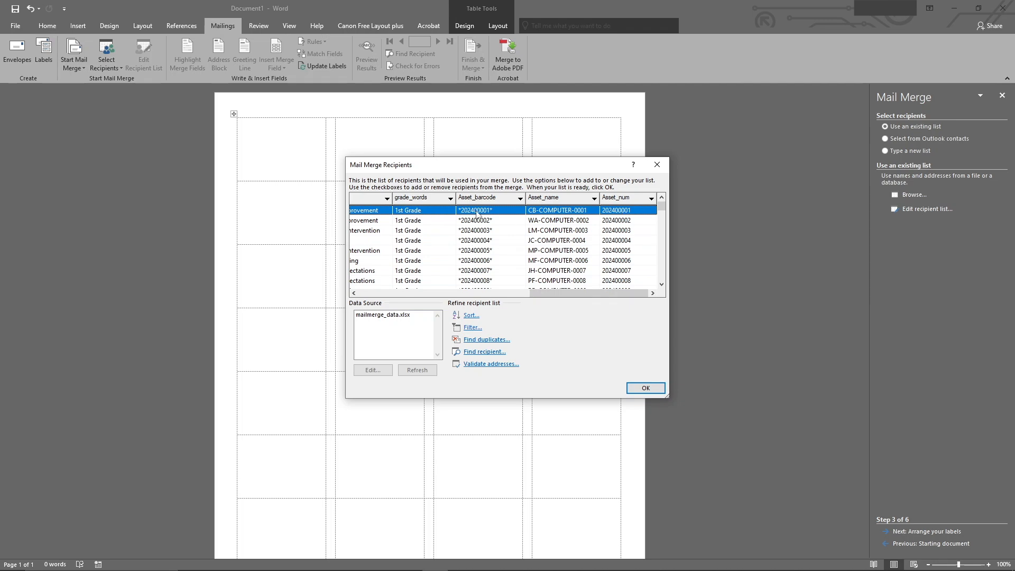
{"action": "left_click_drag", "start_coordinate": [548, 291], "coordinate": [405, 292]}
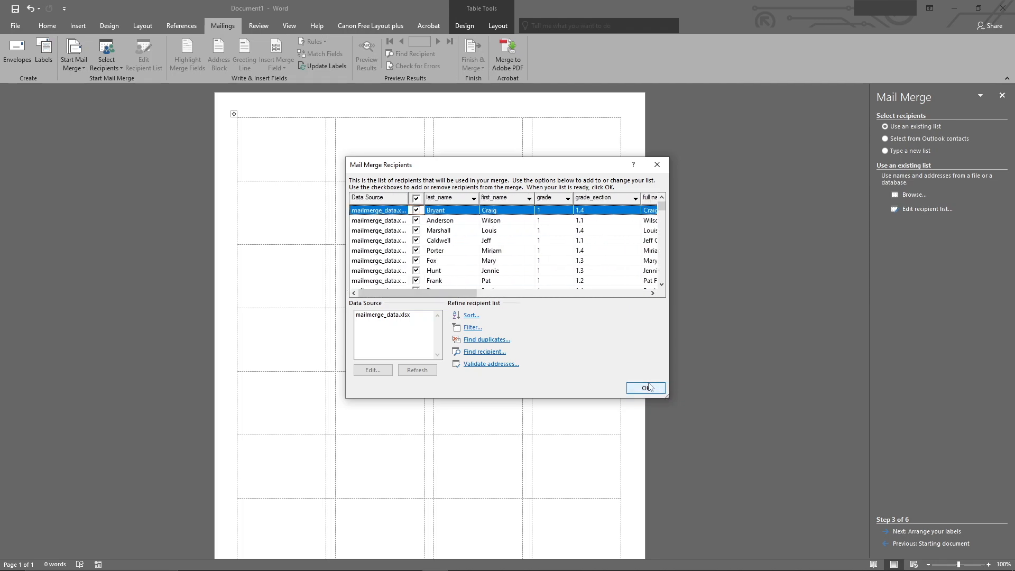
{"action": "left_click", "coordinate": [646, 388]}
{"action": "left_click", "coordinate": [927, 531]}
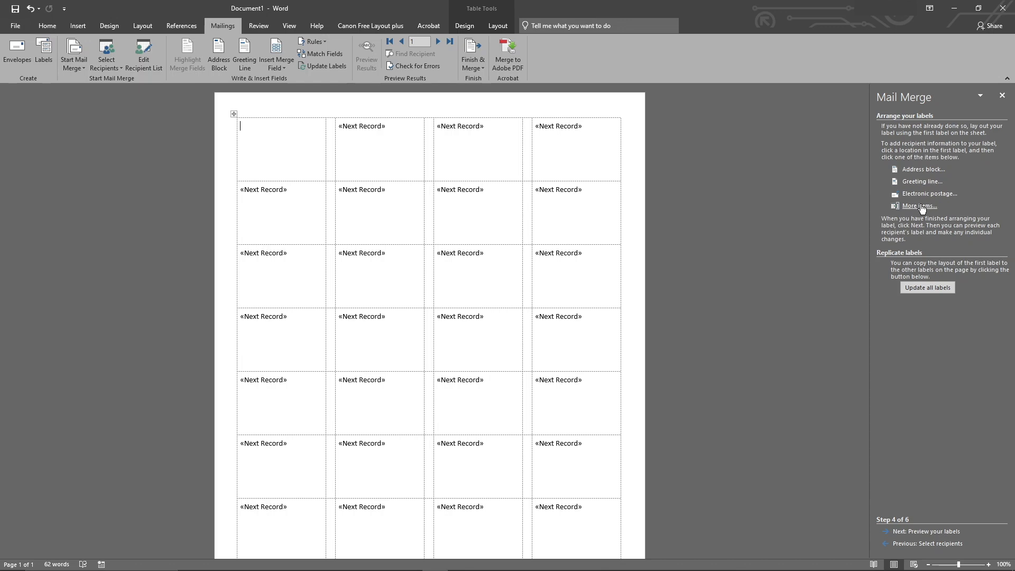
- Insert the merge fields first_name, last_name, Asset_barcode and Asset_name into the first label
{"action": "left_click", "coordinate": [919, 205]}
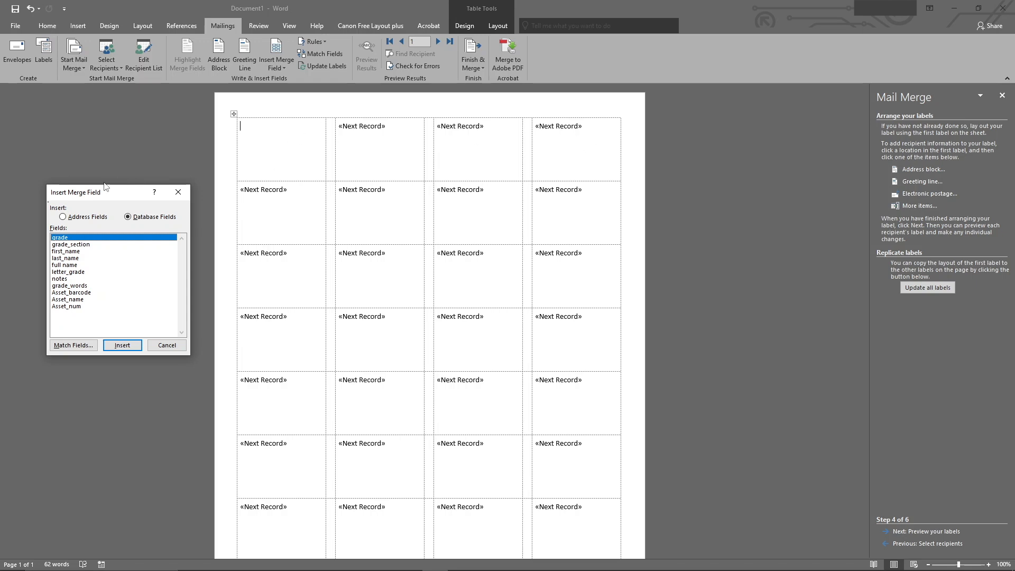
{"action": "double_click", "coordinate": [59, 253]}
{"action": "double_click", "coordinate": [66, 259]}
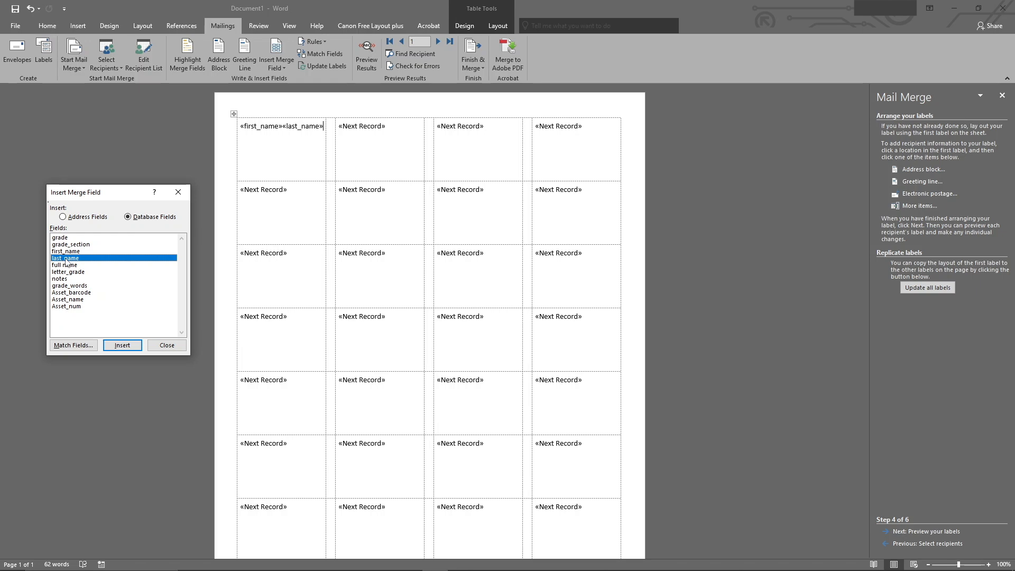
{"action": "double_click", "coordinate": [62, 293]}
{"action": "double_click", "coordinate": [66, 300]}
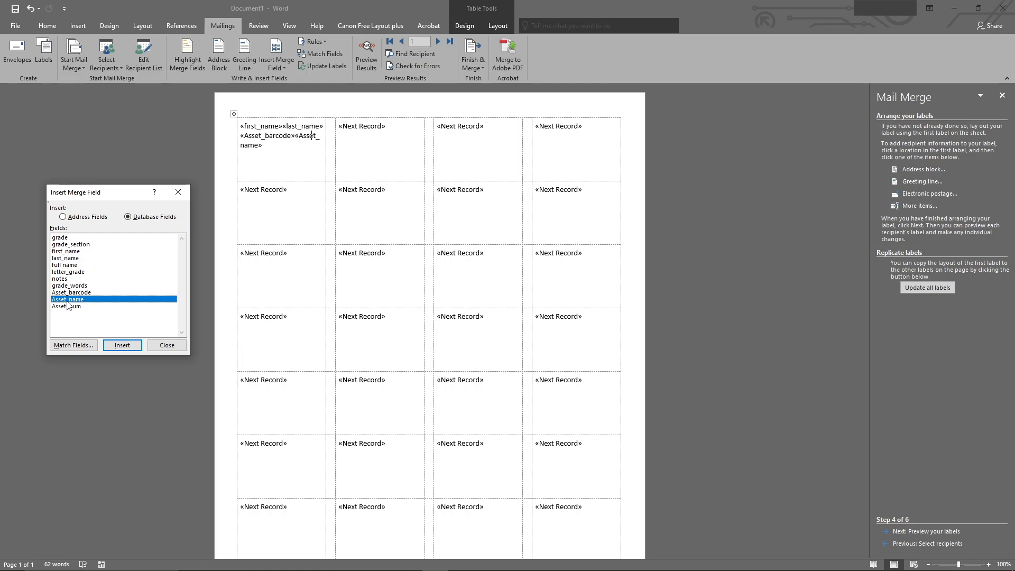
{"action": "left_click", "coordinate": [167, 345]}
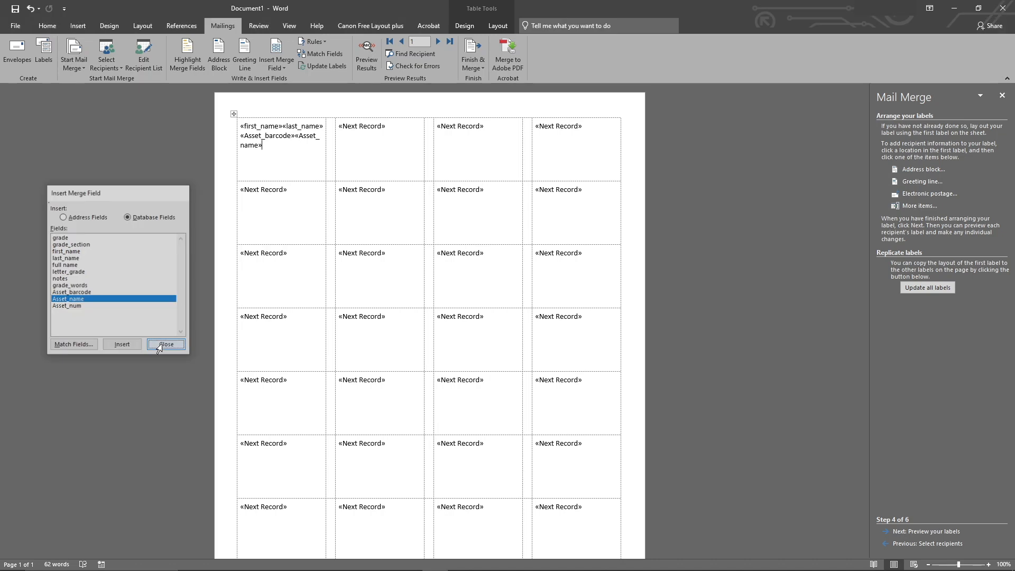
- Break the merge fields in the first label onto separate lines
{"action": "left_click", "coordinate": [282, 126]}
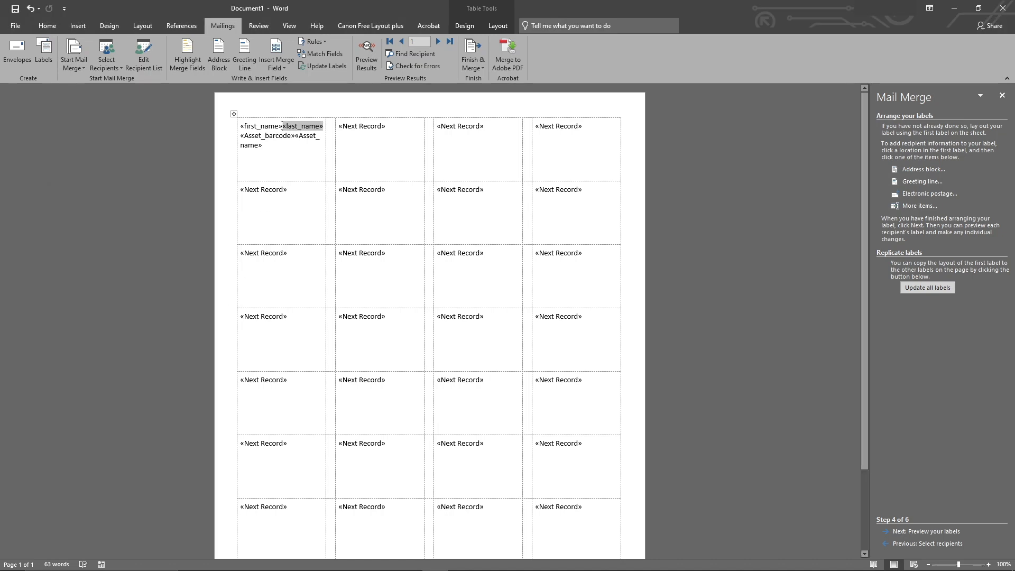
{"action": "key", "text": "Return"}
{"action": "left_click", "coordinate": [281, 137]}
{"action": "key", "text": "Return"}
{"action": "key", "text": "Return"}
{"action": "left_click", "coordinate": [304, 159]}
- Move the Asset_barcode field below Asset_name and add space between last_name and Asset_name in the first label
{"action": "double_click", "coordinate": [265, 145]}
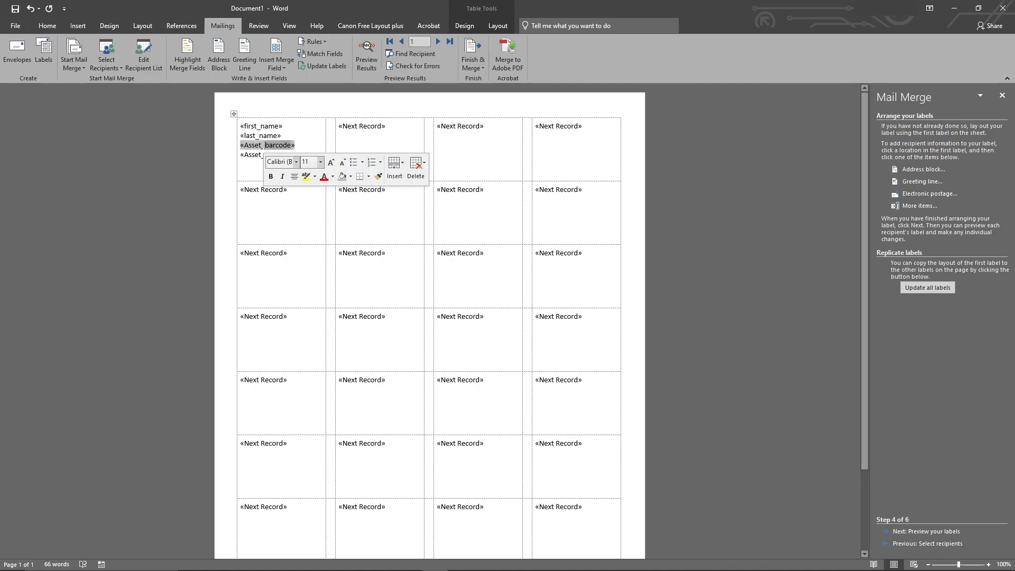
{"action": "left_click_drag", "start_coordinate": [265, 145], "coordinate": [292, 168]}
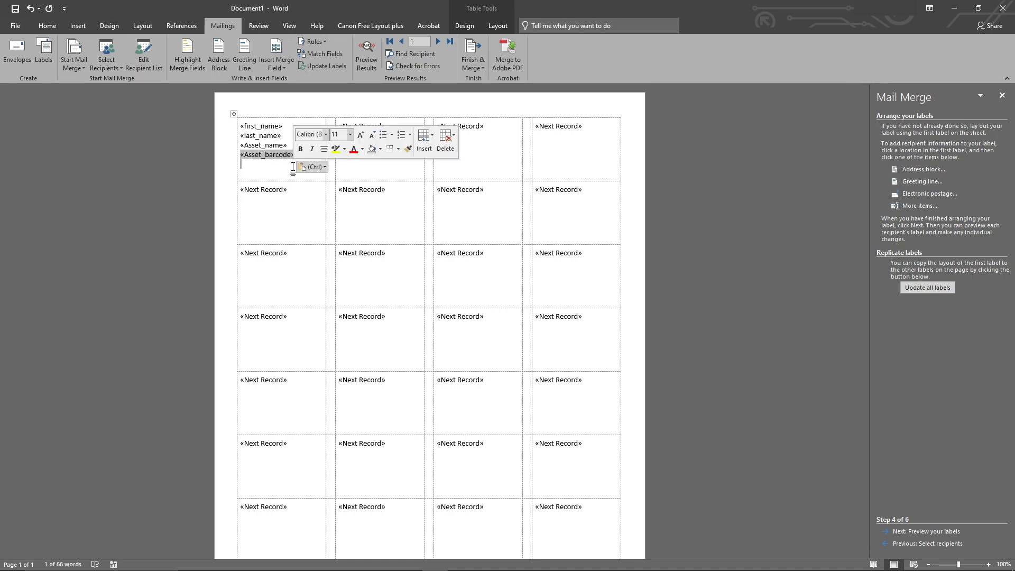
{"action": "left_click", "coordinate": [266, 162]}
{"action": "left_click", "coordinate": [286, 135]}
{"action": "key", "text": "Return"}
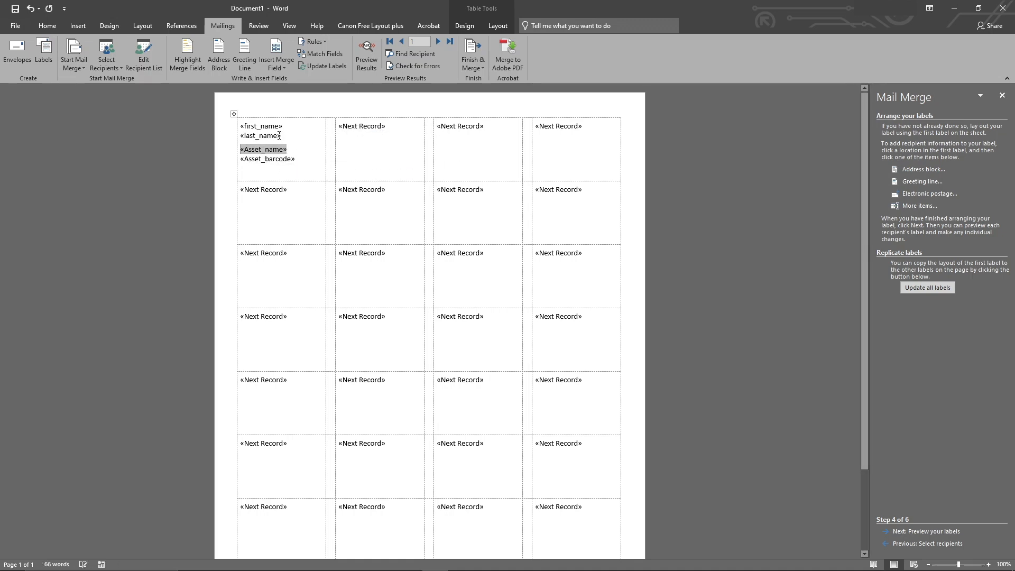
- Center all four merge fields horizontally in the first label
{"action": "left_click_drag", "start_coordinate": [305, 162], "coordinate": [251, 130]}
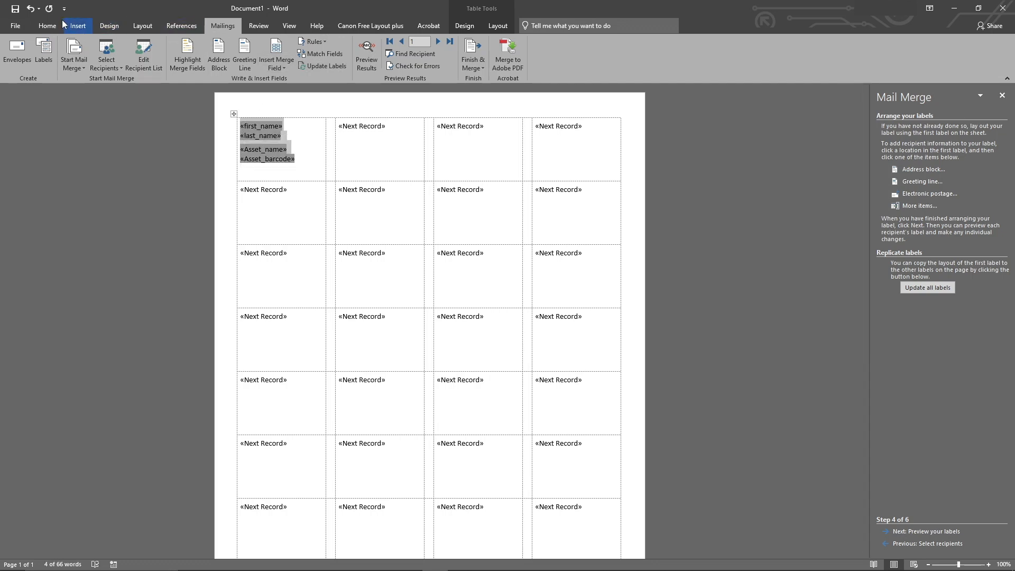
{"action": "left_click", "coordinate": [48, 28]}
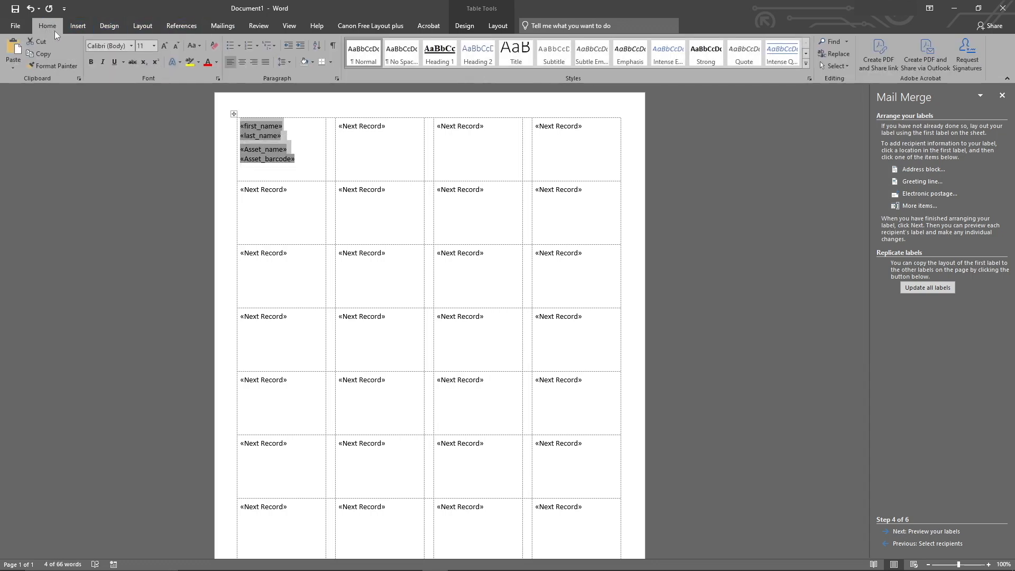
{"action": "left_click", "coordinate": [242, 62]}
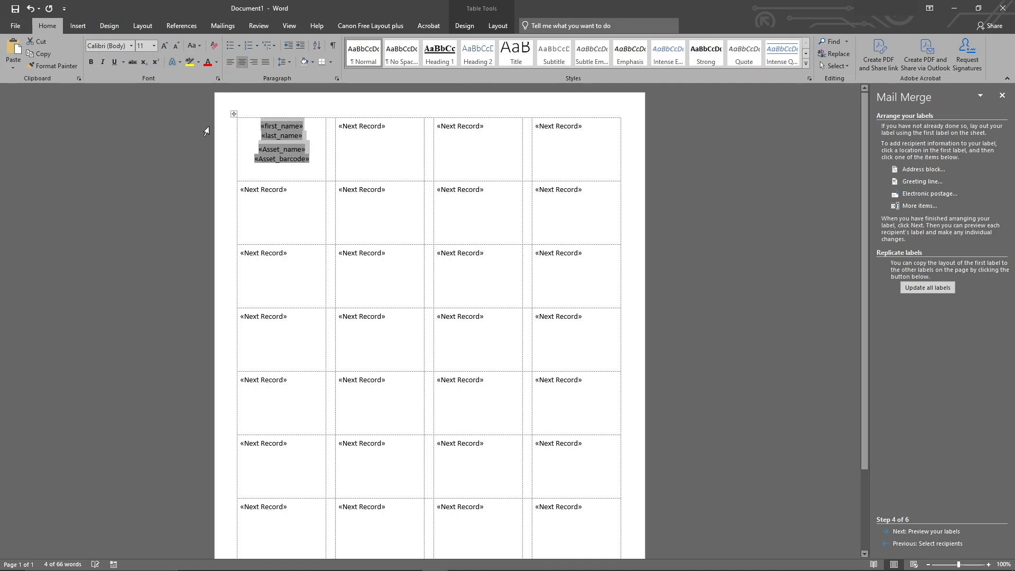
{"action": "left_click", "coordinate": [265, 146]}
{"action": "left_click", "coordinate": [249, 115]}
{"action": "left_click", "coordinate": [231, 124]}
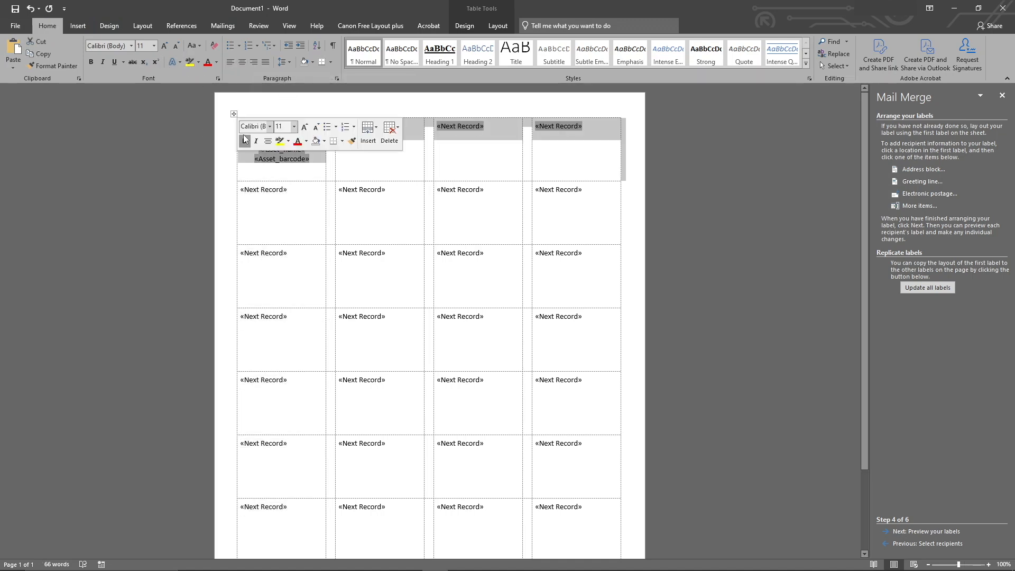
{"action": "left_click_drag", "start_coordinate": [259, 126], "coordinate": [309, 123]}
{"action": "left_click", "coordinate": [283, 62]}
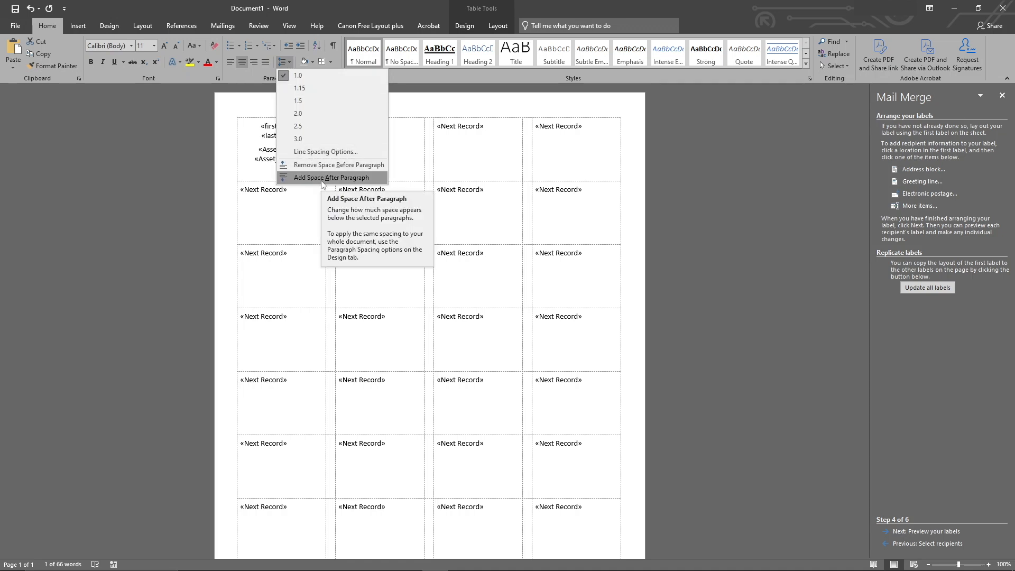
{"action": "left_click", "coordinate": [315, 164]}
{"action": "left_click", "coordinate": [292, 168]}
{"action": "left_click", "coordinate": [264, 125]}
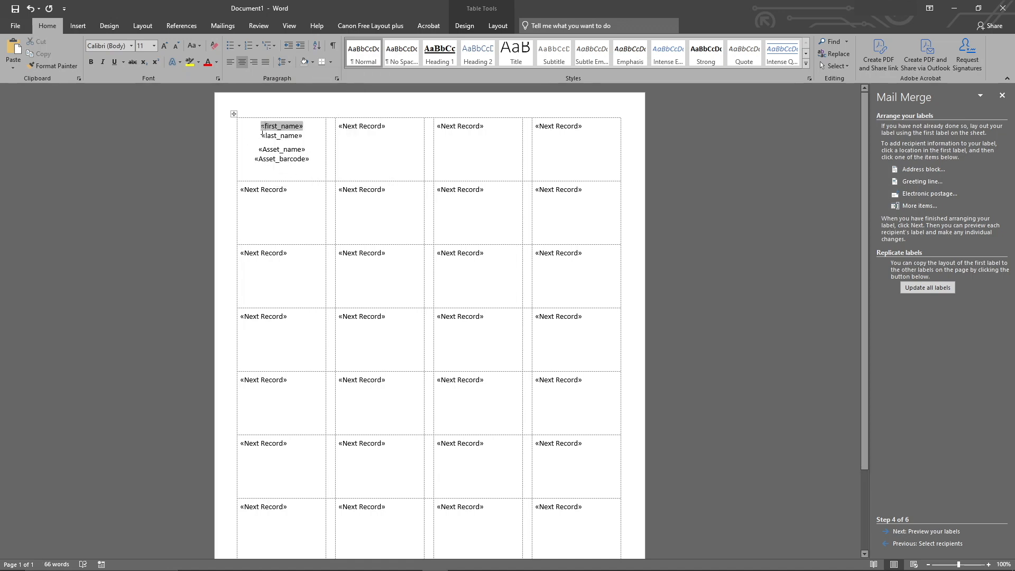
{"action": "left_click", "coordinate": [263, 136]}
{"action": "left_click_drag", "start_coordinate": [319, 161], "coordinate": [258, 125]}
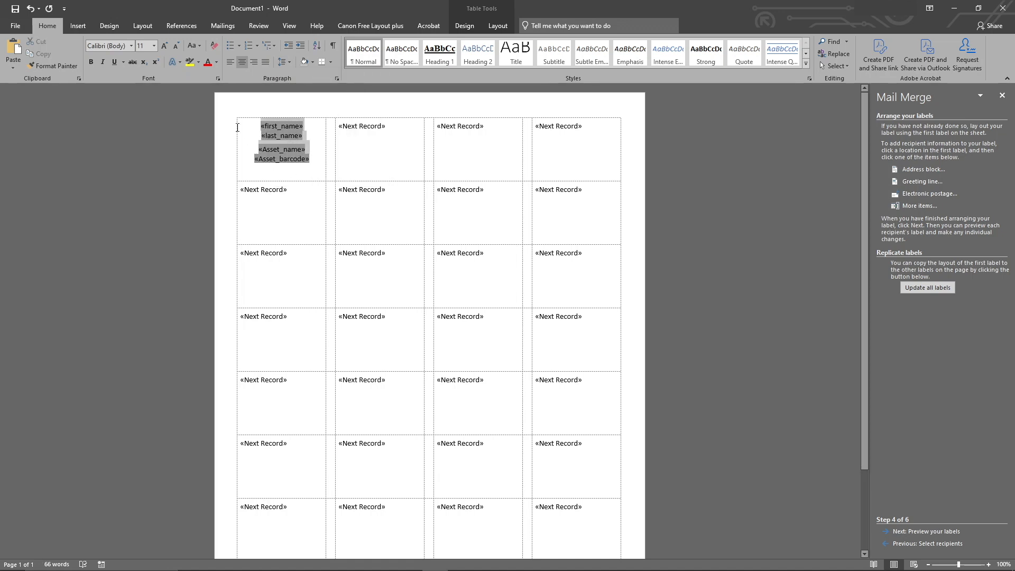
{"action": "left_click", "coordinate": [269, 159]}
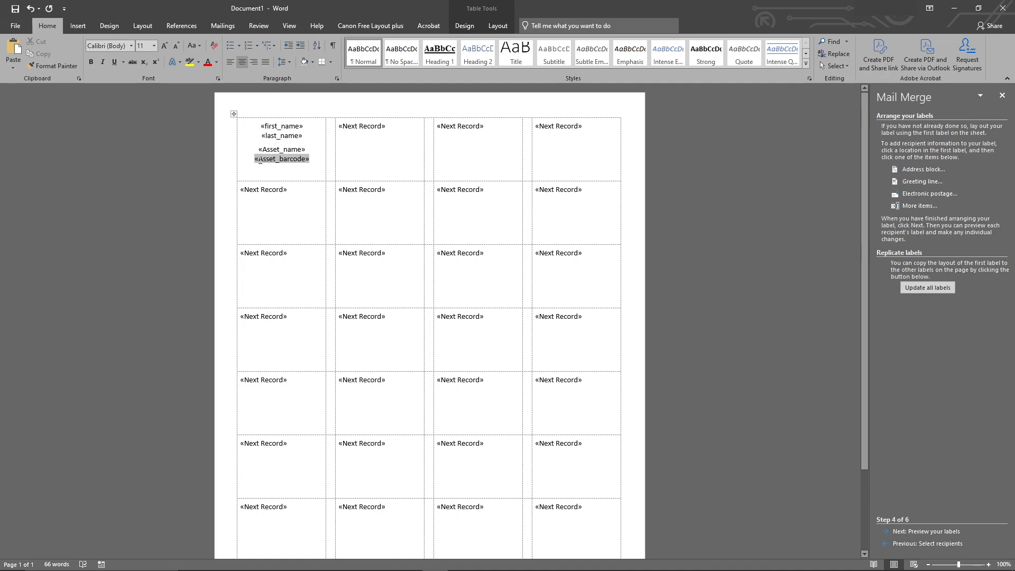
- Format the Asset_barcode field in the first label with the Libre Barcode 39 Text font
{"action": "triple_click", "coordinate": [261, 163]}
{"action": "left_click", "coordinate": [279, 177]}
{"action": "left_click_drag", "start_coordinate": [317, 162], "coordinate": [254, 160]}
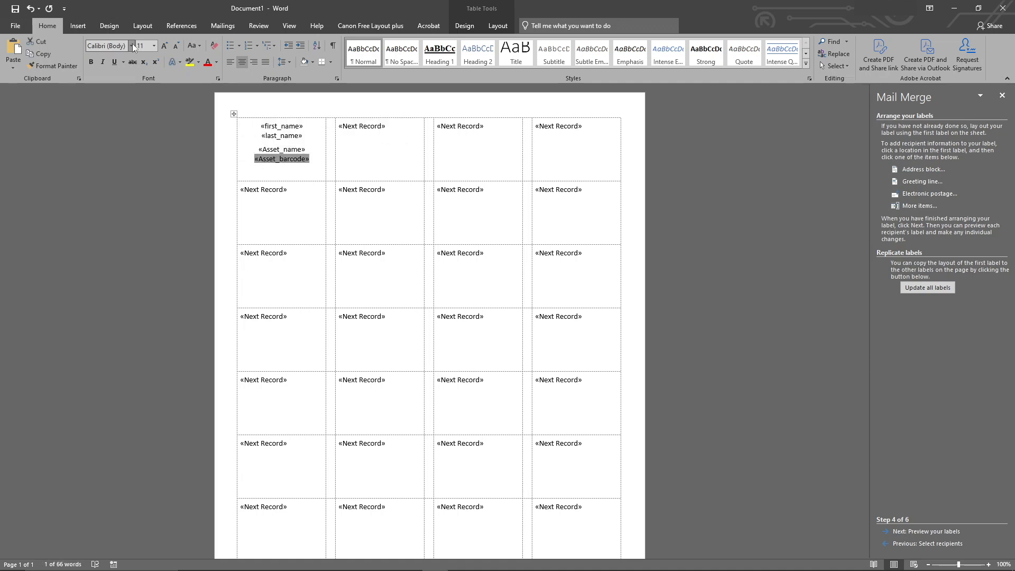
{"action": "left_click", "coordinate": [132, 46]}
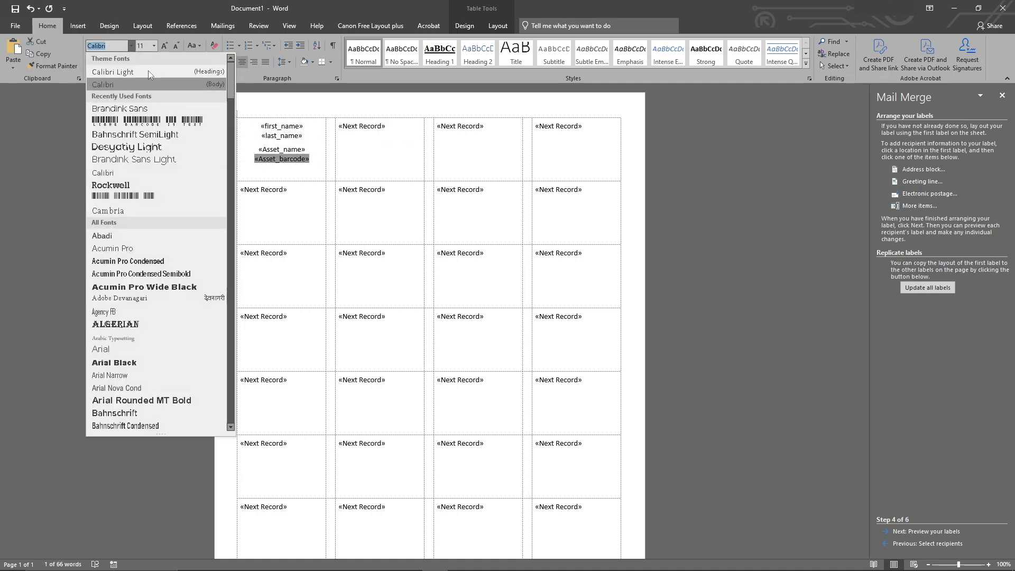
{"action": "left_click", "coordinate": [142, 122]}
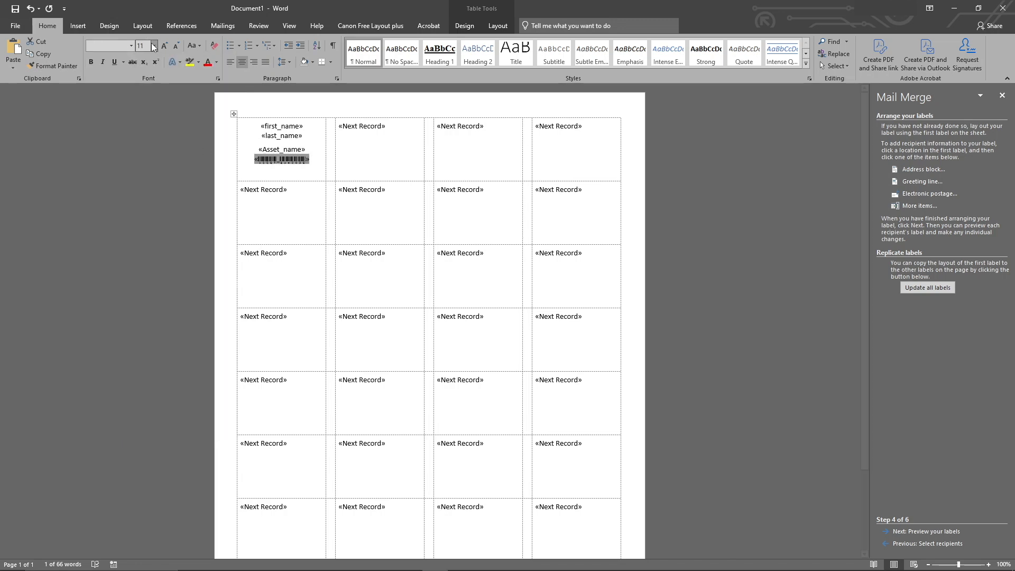
- Set the Asset_barcode field in the first label to 16 pt
{"action": "left_click", "coordinate": [165, 46]}
{"action": "left_click", "coordinate": [165, 46]}
{"action": "left_click", "coordinate": [165, 46]}
{"action": "left_click", "coordinate": [165, 46]}
{"action": "left_click", "coordinate": [176, 46]}
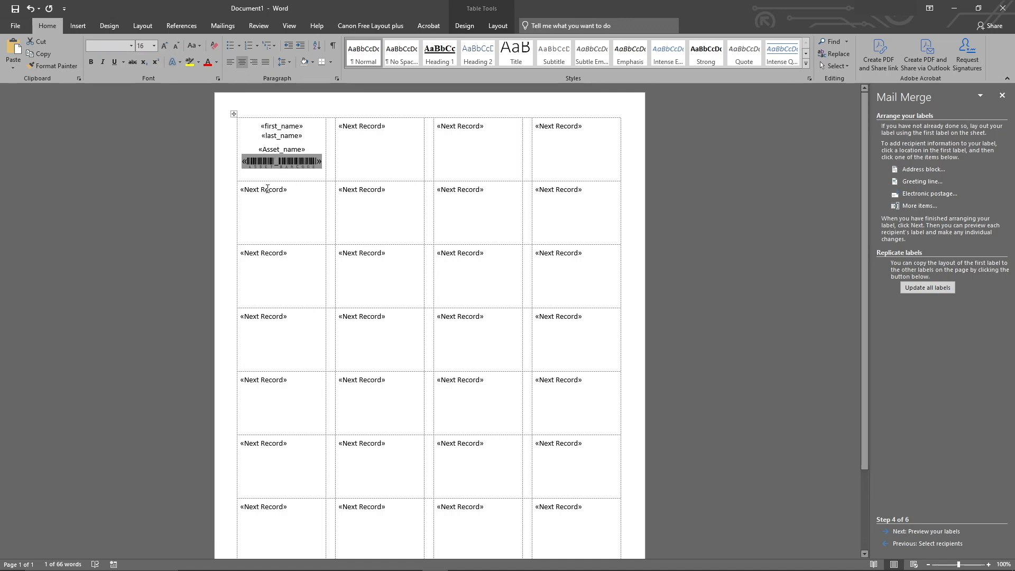
- Set the first_name, last_name and Asset_name fields in the first label to 14 pt
{"action": "left_click", "coordinate": [292, 149]}
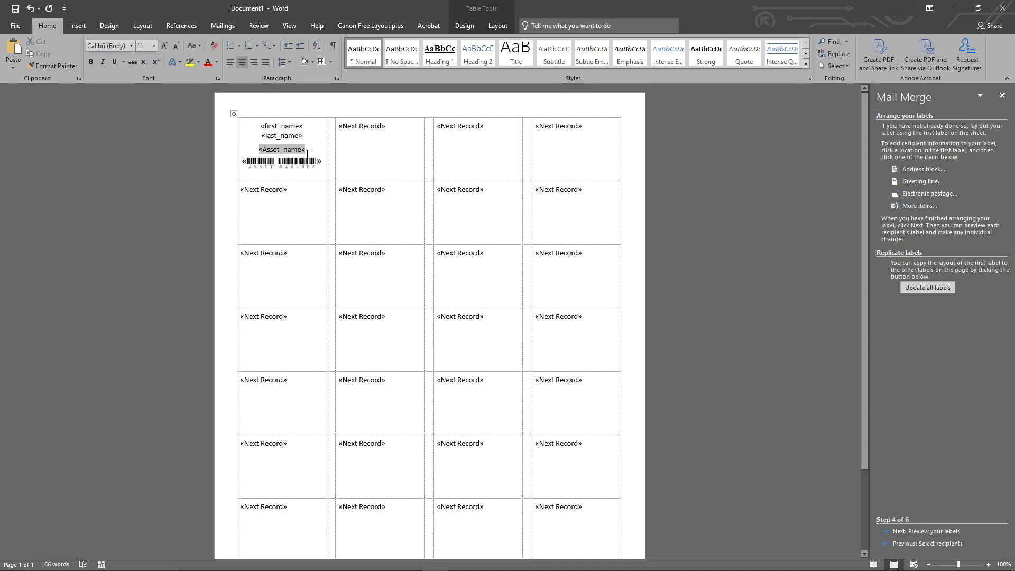
{"action": "left_click", "coordinate": [307, 161]}
{"action": "left_click_drag", "start_coordinate": [307, 150], "coordinate": [289, 127]}
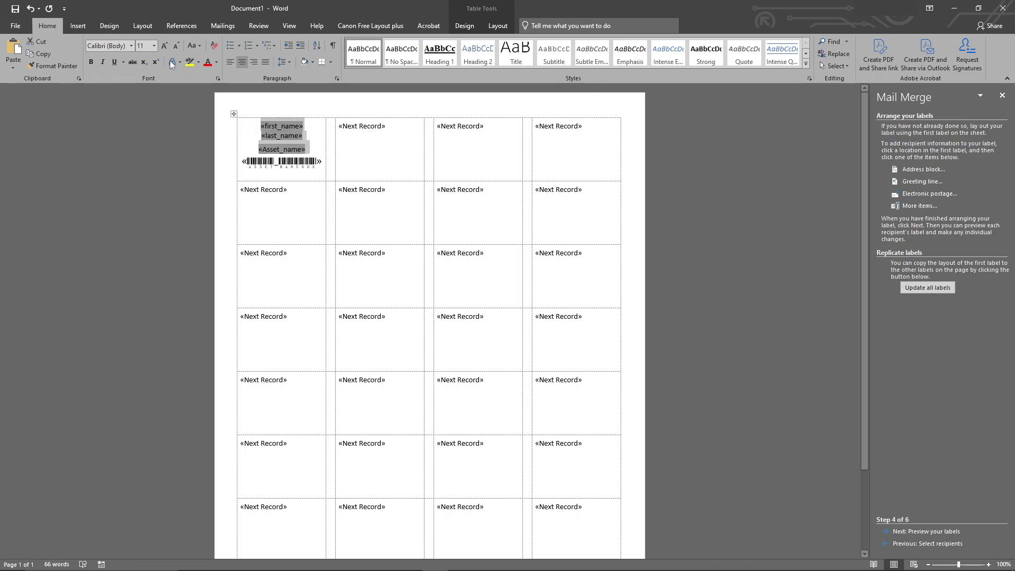
{"action": "left_click", "coordinate": [245, 125]}
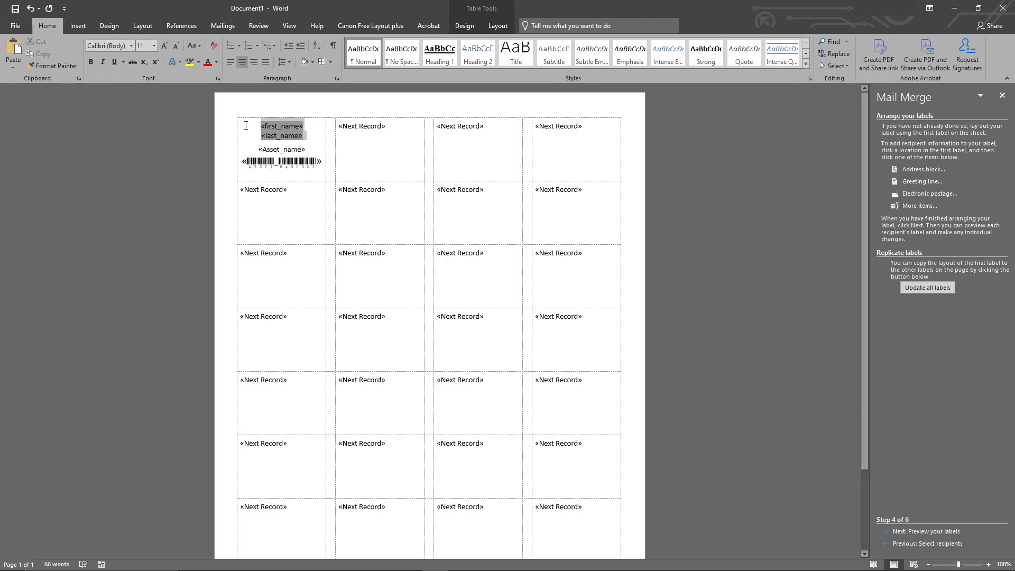
{"action": "left_click_drag", "start_coordinate": [246, 125], "coordinate": [313, 152]}
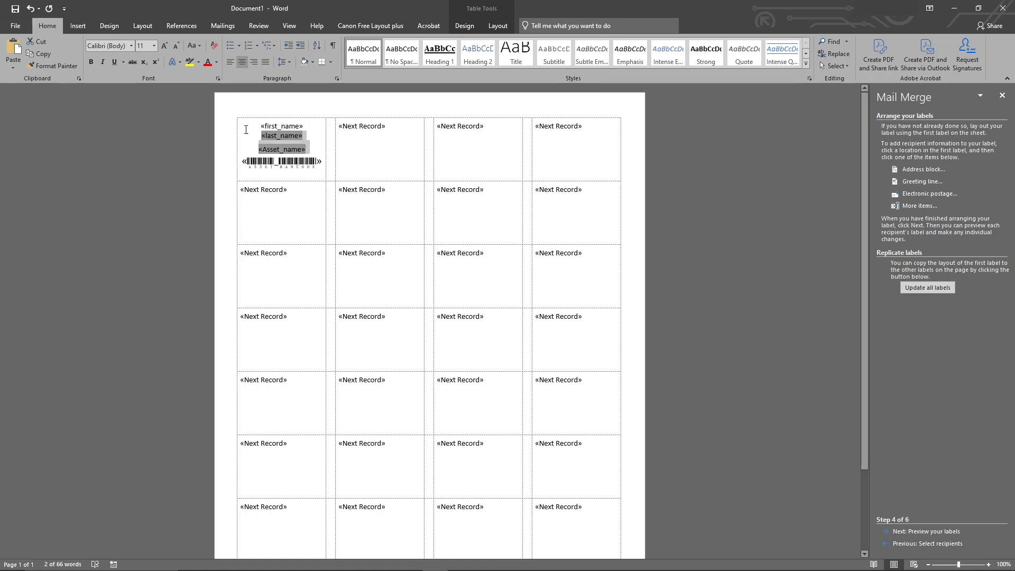
{"action": "left_click", "coordinate": [166, 45]}
{"action": "left_click", "coordinate": [166, 46]}
{"action": "left_click", "coordinate": [303, 315]}
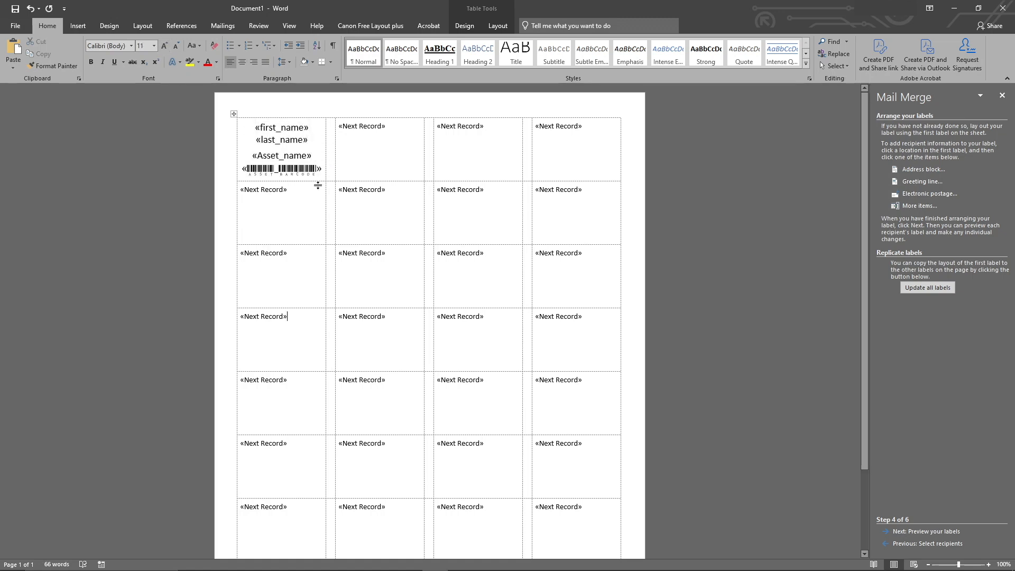
- Replicate the first label's layout to all the other labels on the sheet
{"action": "left_click", "coordinate": [272, 154]}
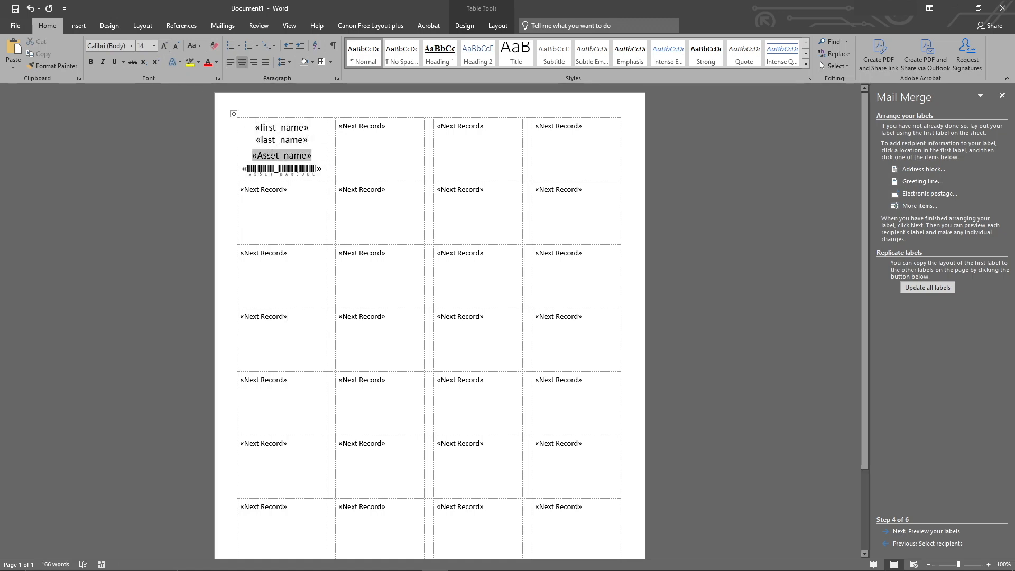
{"action": "left_click", "coordinate": [280, 250]}
{"action": "left_click", "coordinate": [290, 210]}
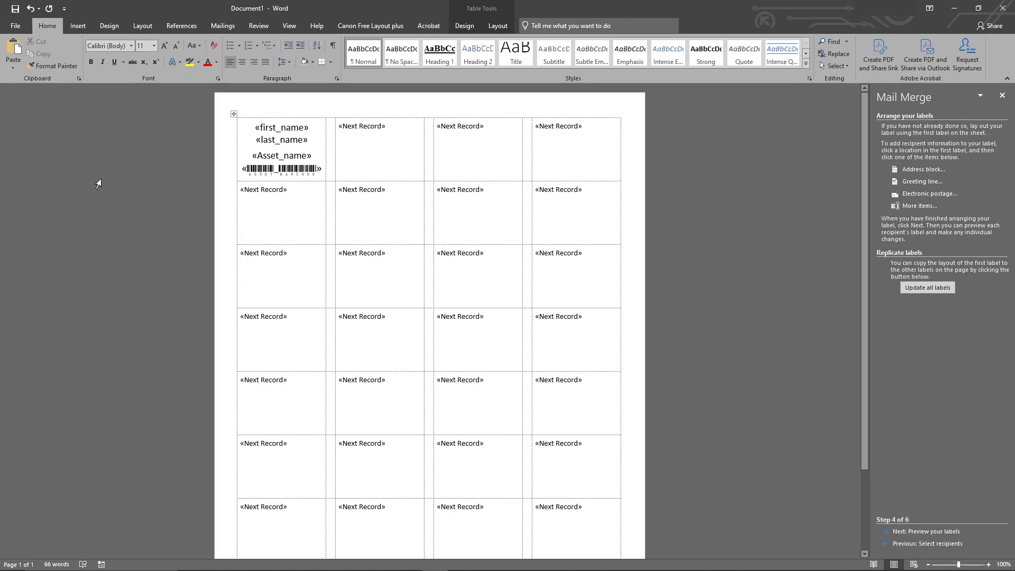
{"action": "left_click", "coordinate": [928, 290]}
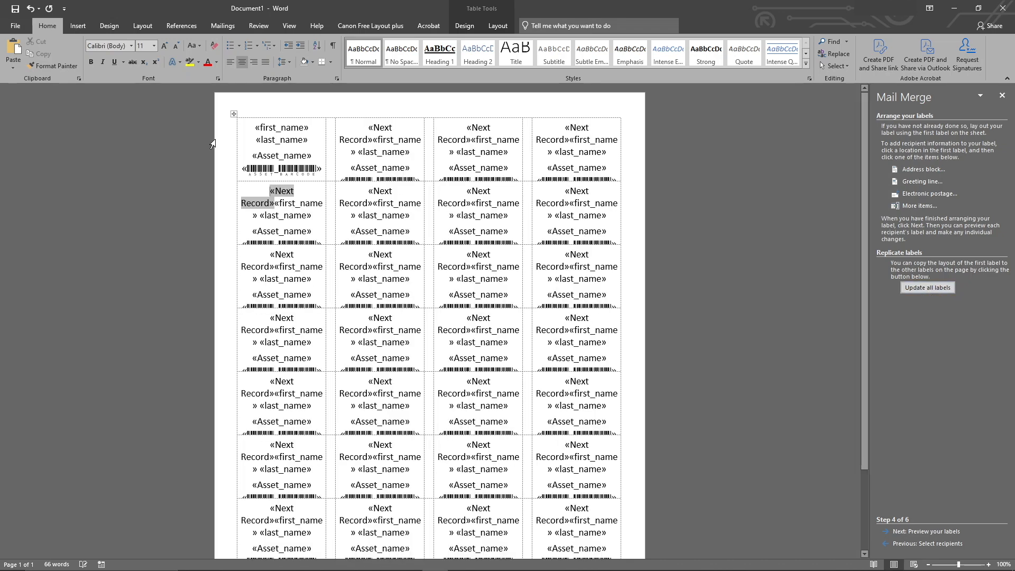
- Preview the merged labels and check the names, asset names and barcodes across the whole sheet
{"action": "left_click", "coordinate": [371, 125]}
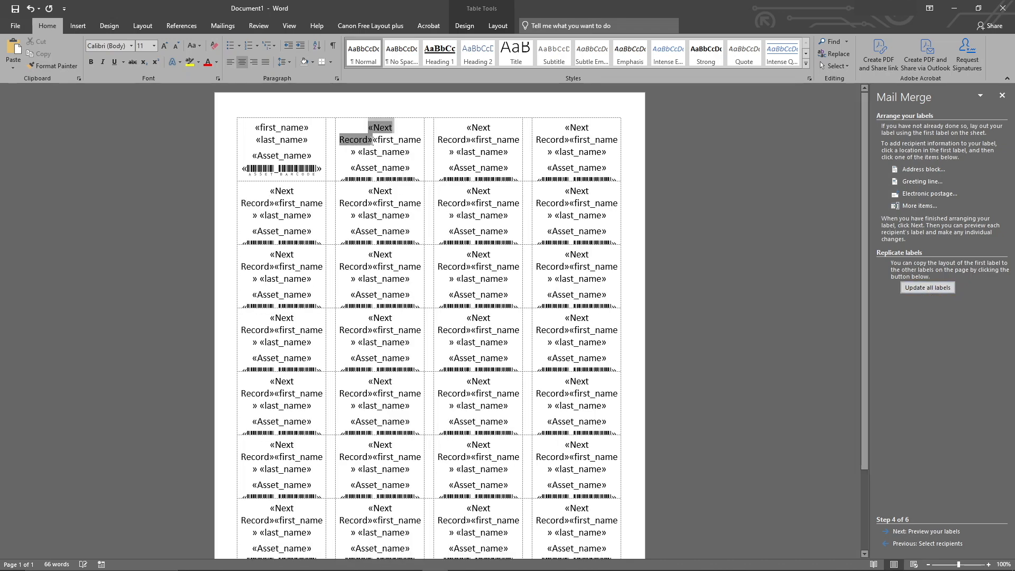
{"action": "left_click", "coordinate": [366, 168]}
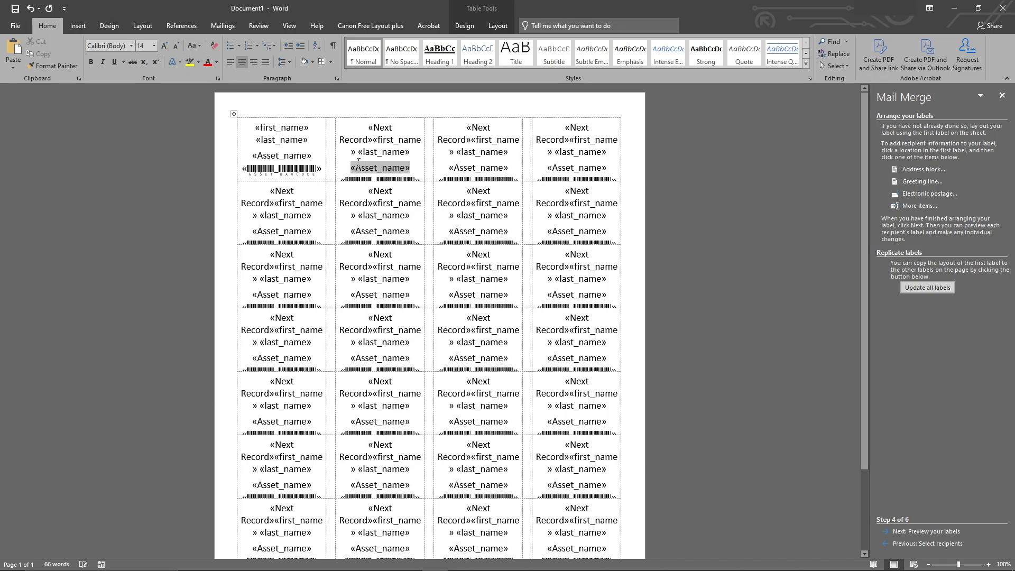
{"action": "double_click", "coordinate": [363, 131]}
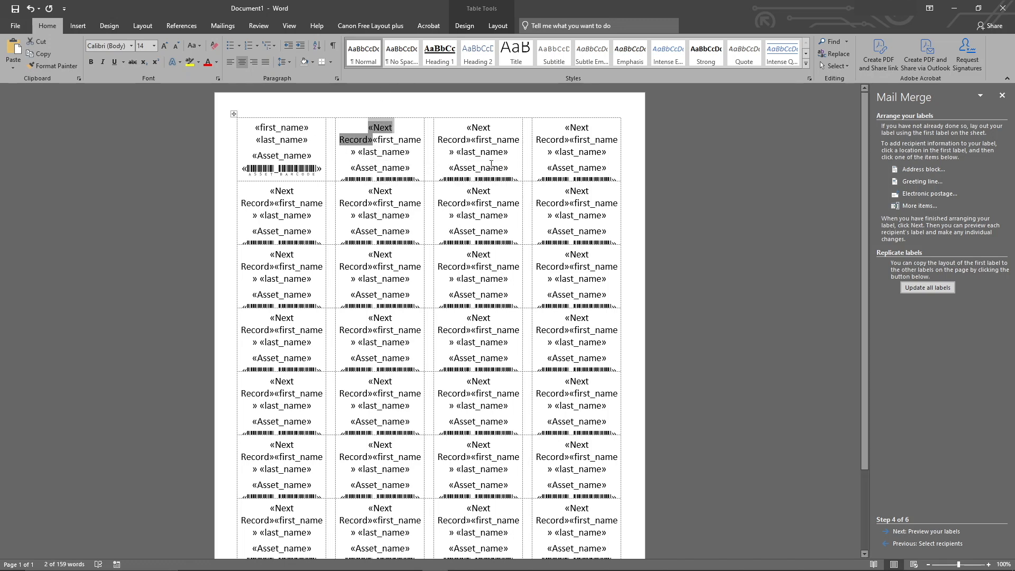
{"action": "left_click", "coordinate": [912, 532]}
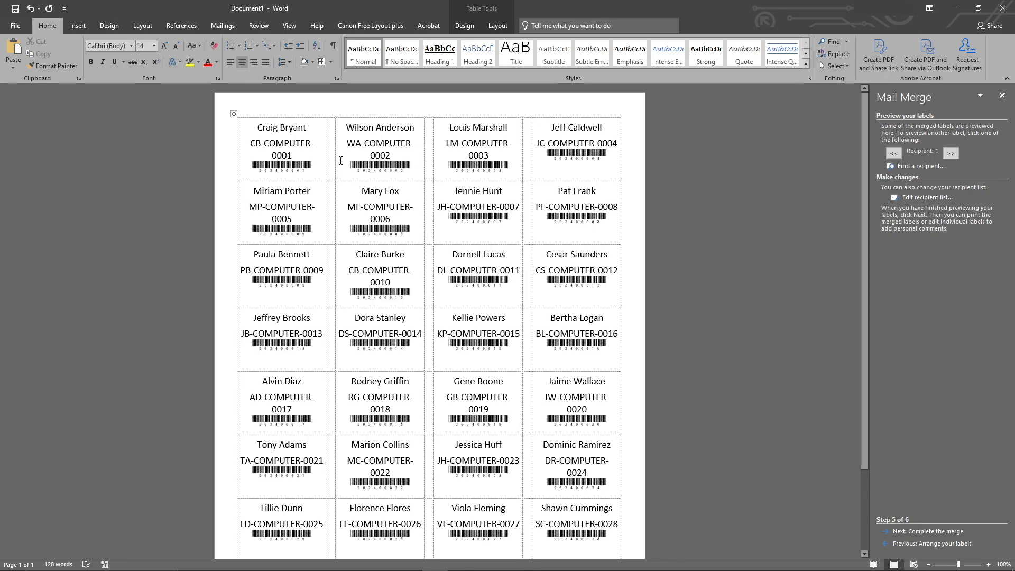
{"action": "scroll", "coordinate": [322, 285], "scroll_direction": "down", "scroll_amount": 3}
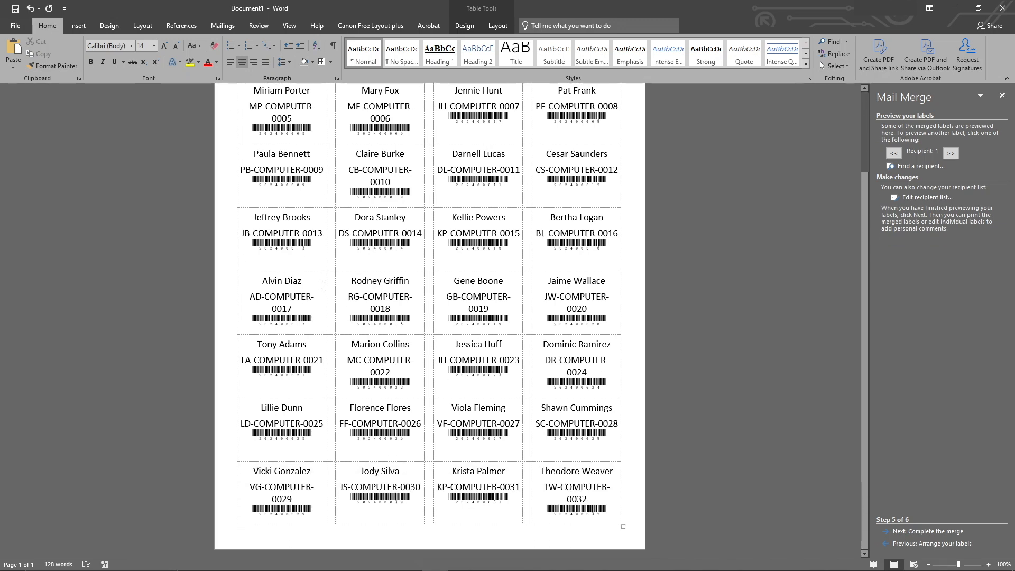
{"action": "scroll", "coordinate": [427, 315], "scroll_direction": "up", "scroll_amount": 3}
- Try enlarging the barcode in the first previewed label to 20 pt
{"action": "left_click", "coordinate": [268, 160]}
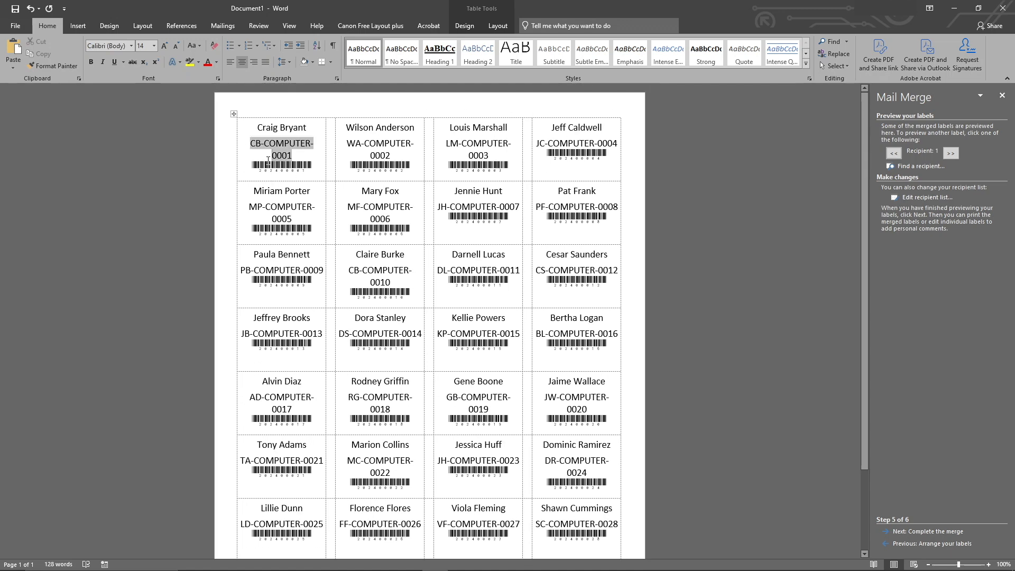
{"action": "left_click", "coordinate": [275, 167]}
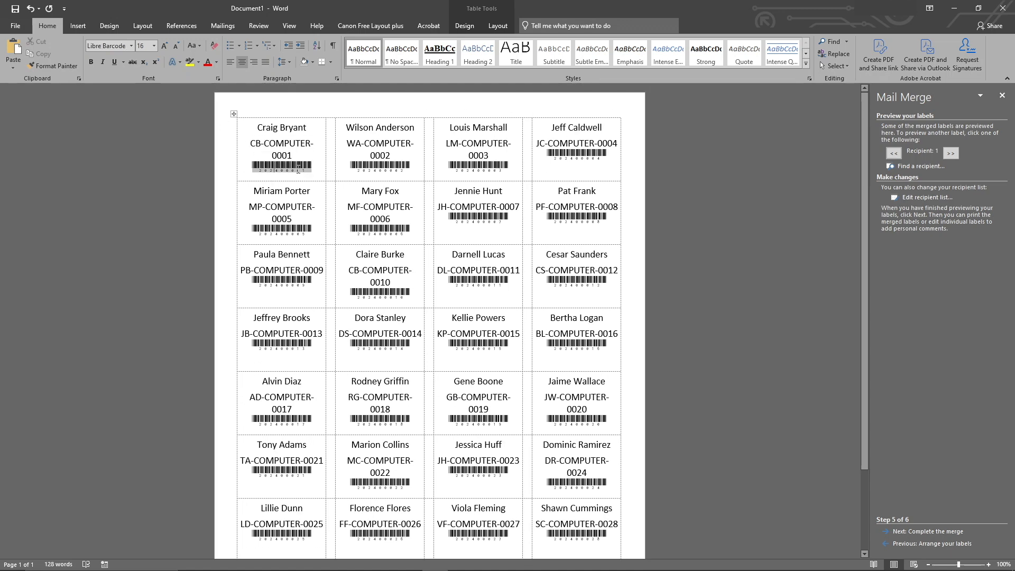
{"action": "left_click", "coordinate": [165, 46]}
{"action": "left_click", "coordinate": [164, 46]}
{"action": "left_click", "coordinate": [165, 46]}
{"action": "left_click", "coordinate": [165, 46]}
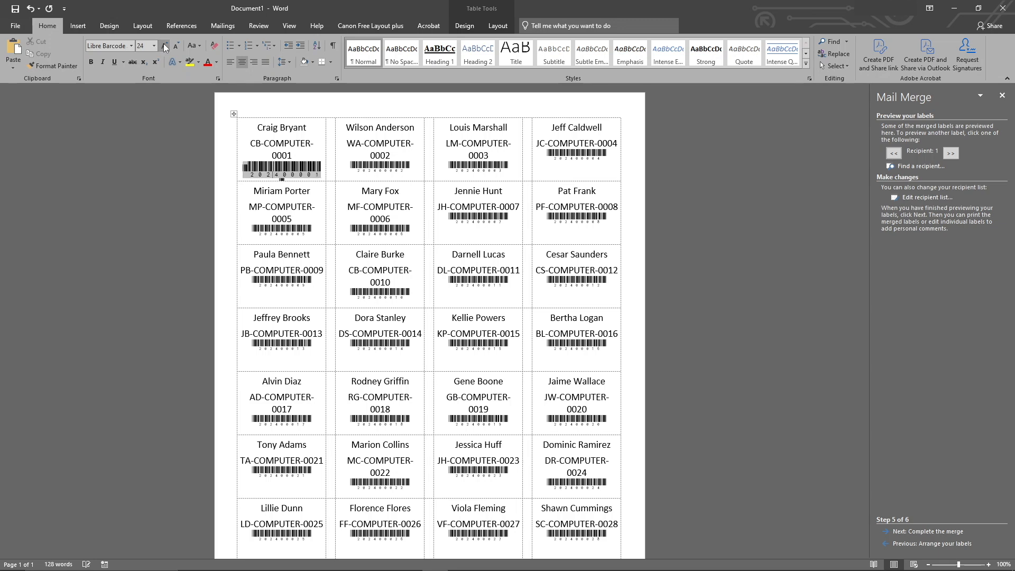
{"action": "left_click", "coordinate": [176, 46]}
{"action": "left_click", "coordinate": [176, 46]}
{"action": "left_click", "coordinate": [271, 204]}
{"action": "triple_click", "coordinate": [261, 177]}
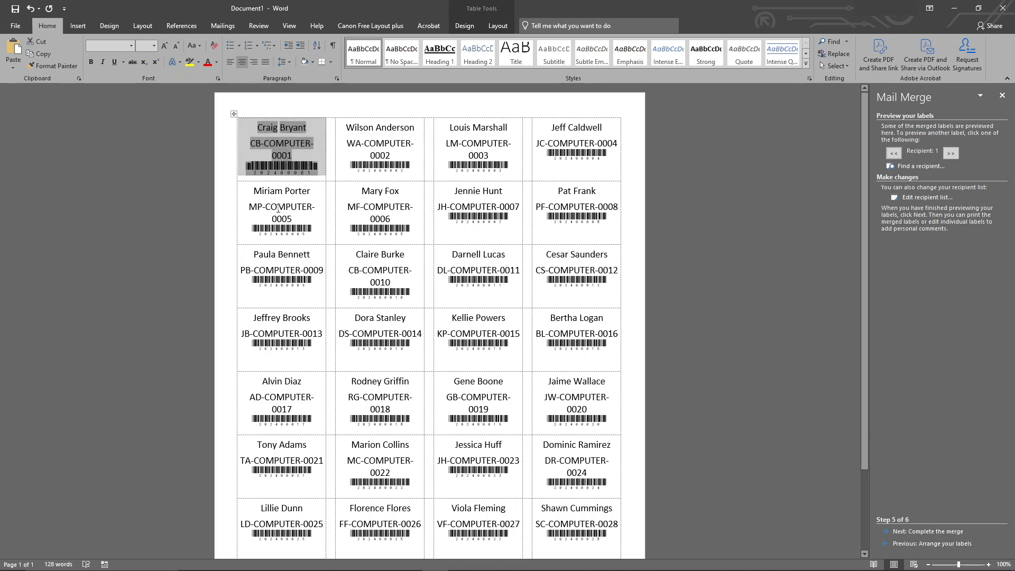
{"action": "left_click", "coordinate": [278, 209]}
{"action": "left_click", "coordinate": [280, 149]}
{"action": "left_click", "coordinate": [271, 168]}
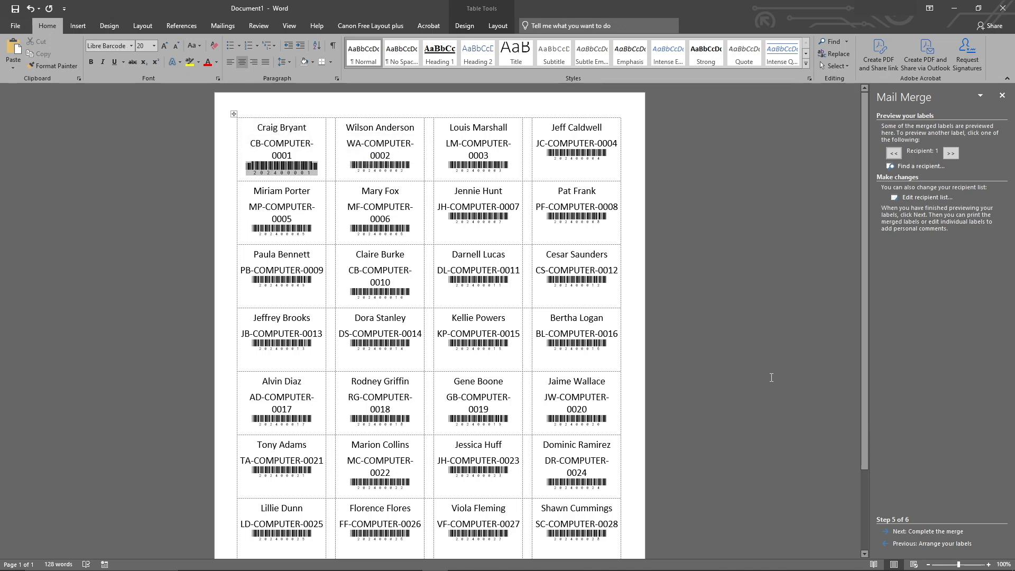
- Return to arranging the labels and enlarge the first label's Asset_barcode field by two font-size increments
{"action": "left_click", "coordinate": [931, 544]}
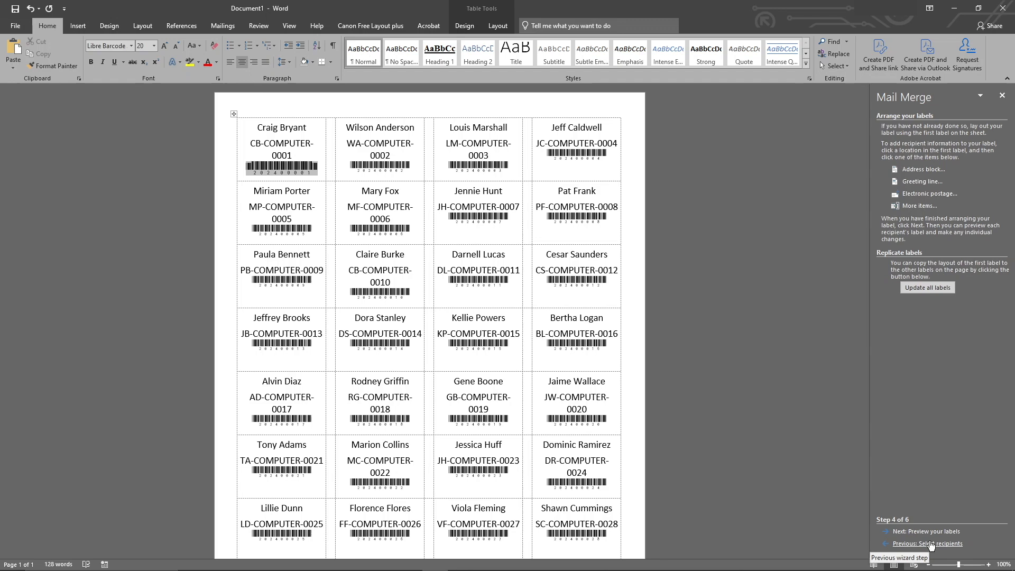
{"action": "triple_click", "coordinate": [269, 174]}
{"action": "left_click", "coordinate": [269, 174]}
{"action": "left_click_drag", "start_coordinate": [243, 169], "coordinate": [322, 169]}
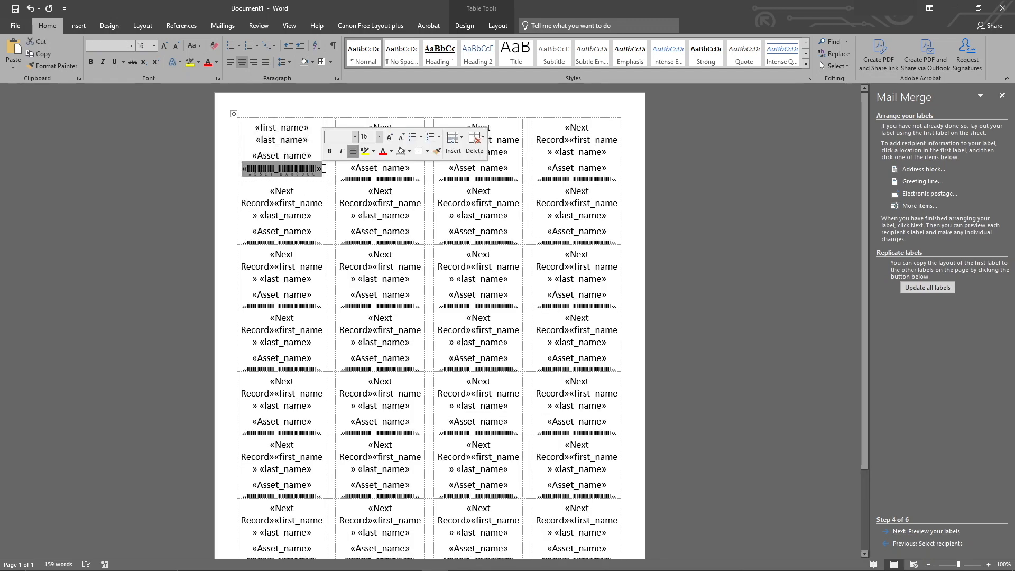
{"action": "left_click", "coordinate": [164, 47]}
{"action": "left_click", "coordinate": [164, 47]}
{"action": "left_click", "coordinate": [164, 47]}
{"action": "left_click", "coordinate": [174, 46]}
{"action": "left_click", "coordinate": [279, 252]}
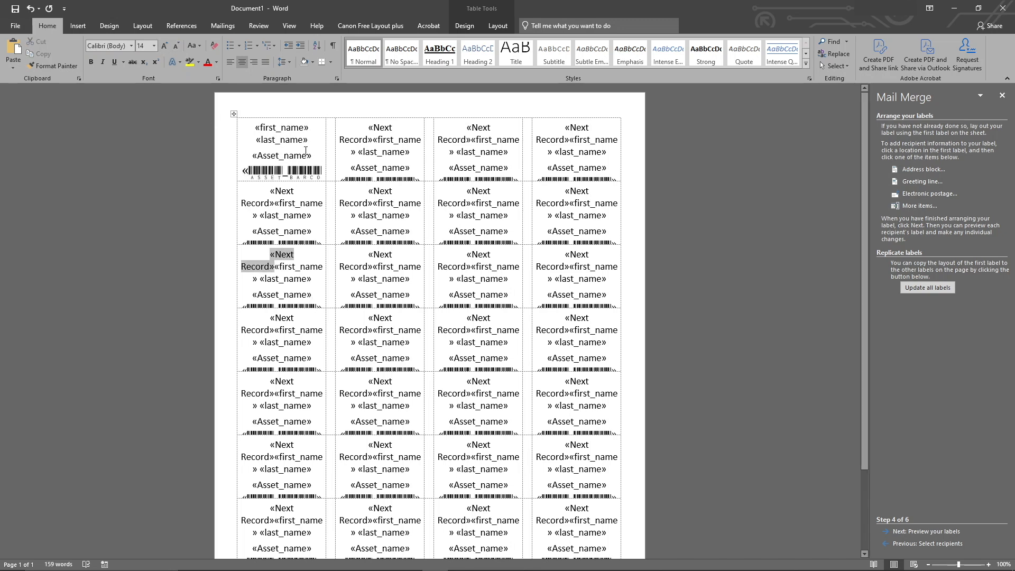
- Set the Asset_name field in the first label to 11 pt
{"action": "left_click_drag", "start_coordinate": [311, 155], "coordinate": [253, 155]}
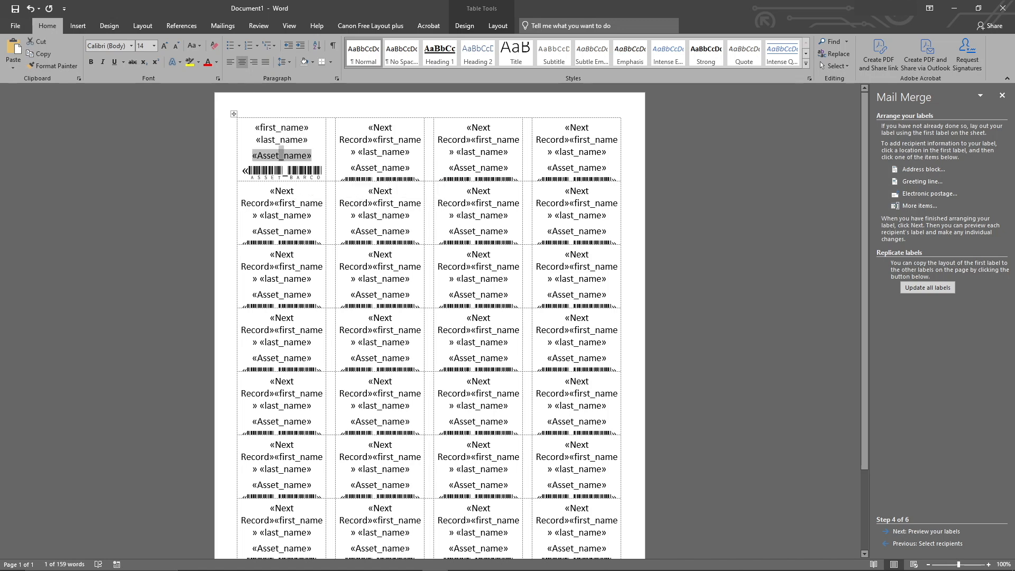
{"action": "left_click", "coordinate": [175, 47]}
{"action": "left_click", "coordinate": [175, 47]}
{"action": "left_click", "coordinate": [287, 255]}
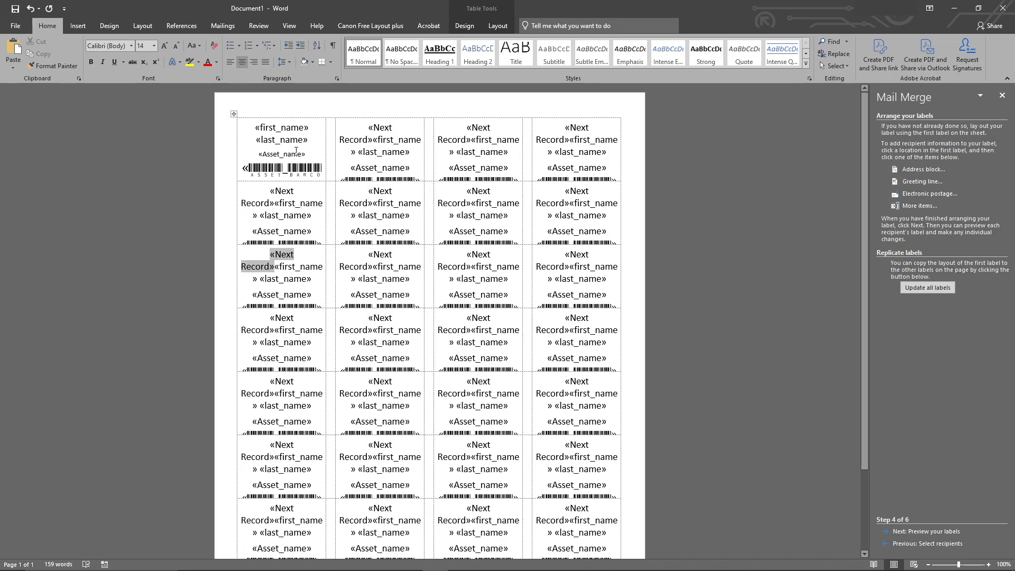
{"action": "left_click", "coordinate": [296, 153]}
- Update all labels with the first label's revised layout and preview the merged result
{"action": "left_click", "coordinate": [940, 290]}
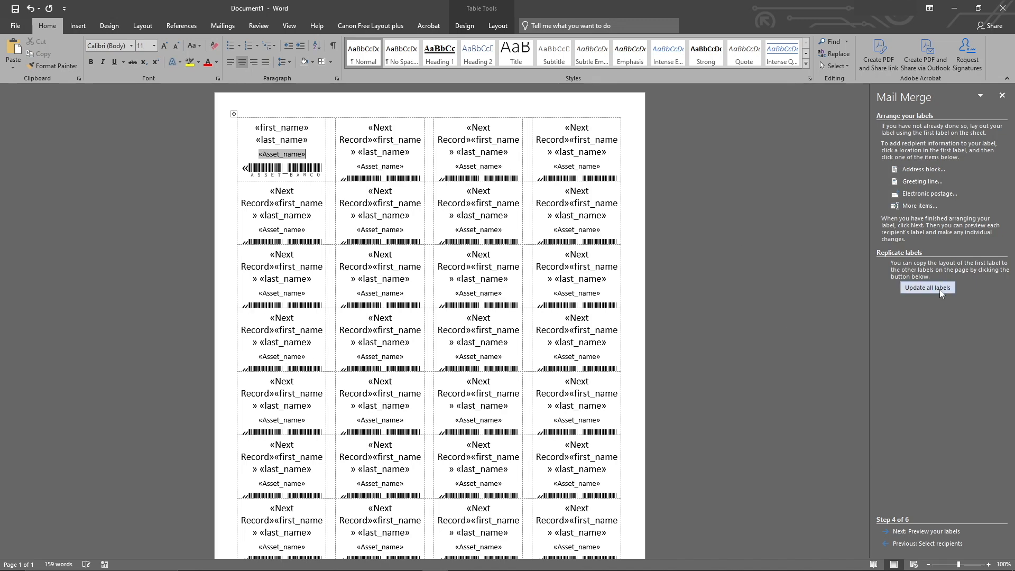
{"action": "left_click", "coordinate": [936, 533]}
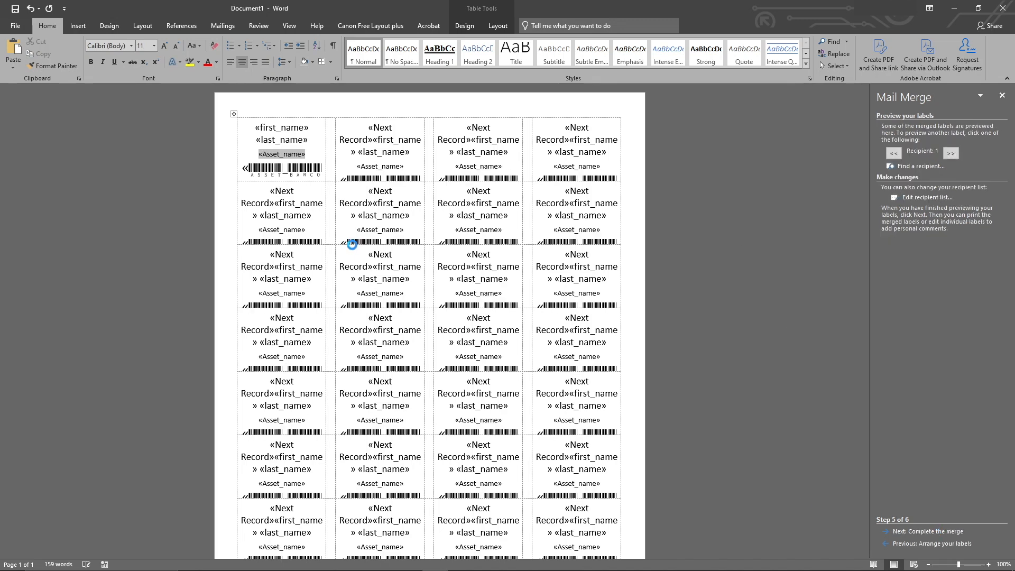
{"action": "left_click", "coordinate": [265, 160]}
{"action": "left_click", "coordinate": [255, 130]}
{"action": "left_click", "coordinate": [284, 180]}
{"action": "left_click", "coordinate": [290, 254]}
{"action": "left_click", "coordinate": [381, 129]}
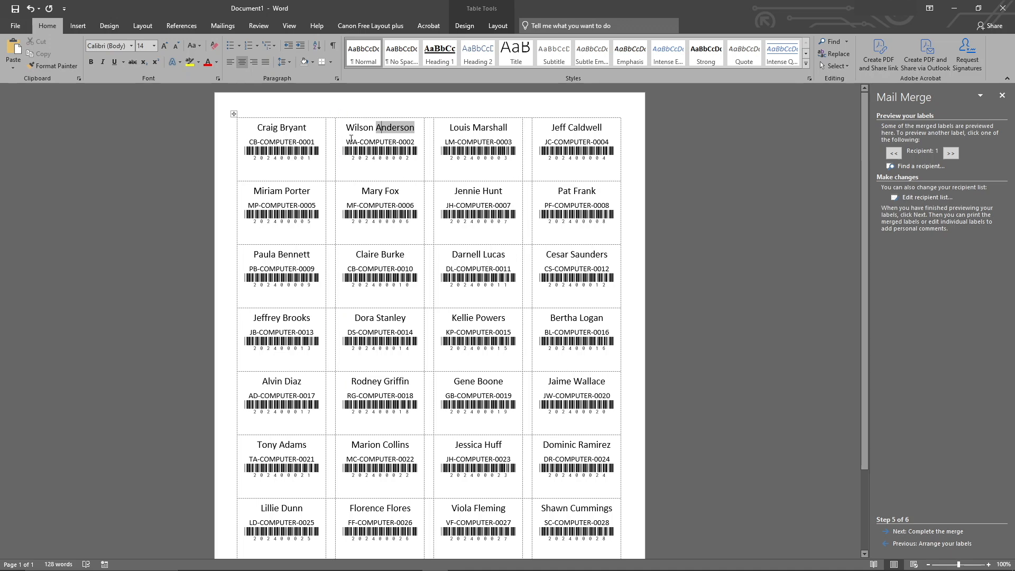
- Enter the test barcode reading 202400008 in the ninth previewed label's asset name, undo the entry, and inspect the labels
{"action": "scroll", "coordinate": [351, 139], "scroll_direction": "up", "scroll_amount": 5}
{"action": "left_click", "coordinate": [226, 327]}
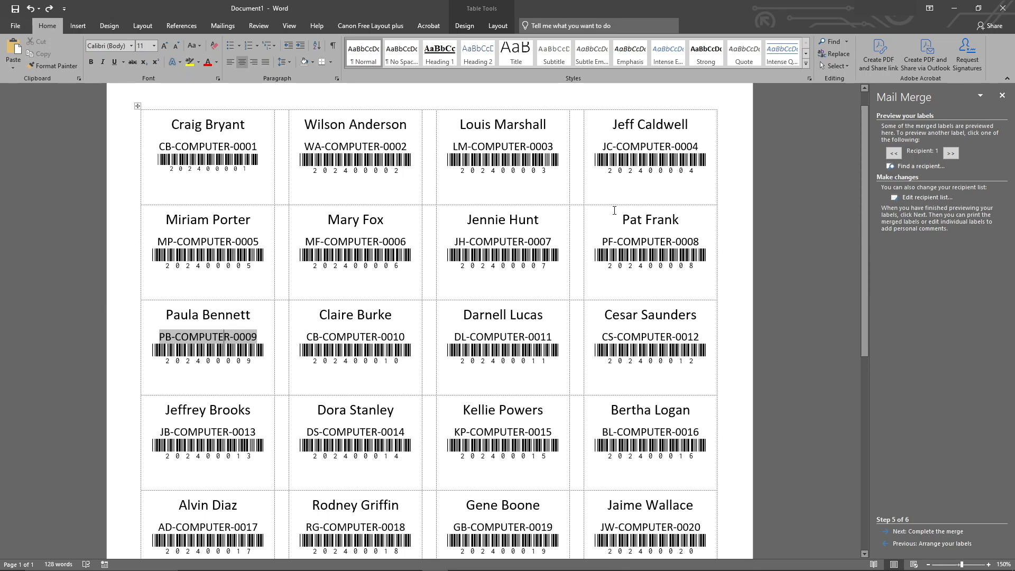
{"action": "type", "text": "202400008"}
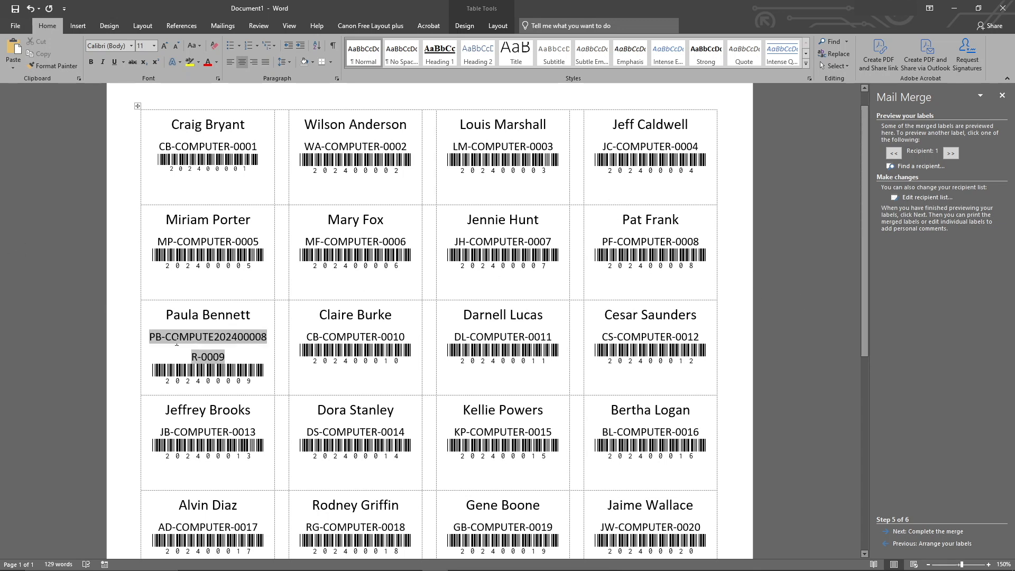
{"action": "key", "text": "ctrl+z"}
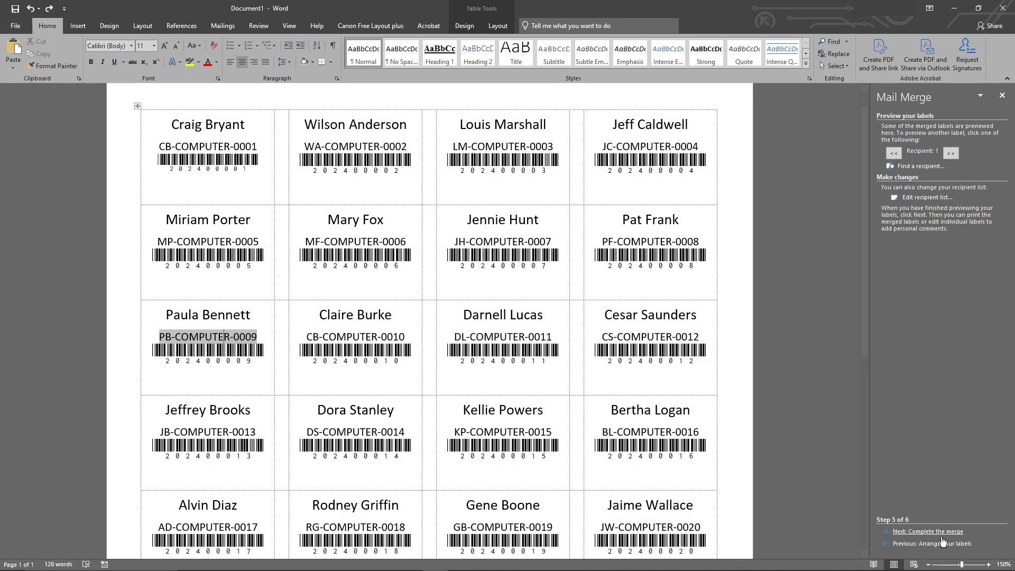
{"action": "left_click", "coordinate": [929, 564]}
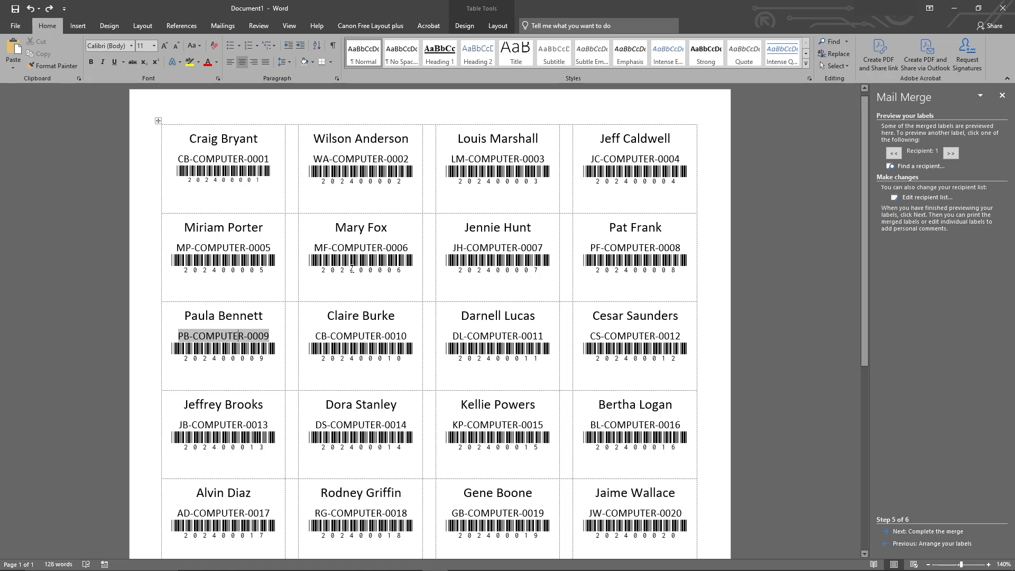
{"action": "left_click", "coordinate": [476, 377]}
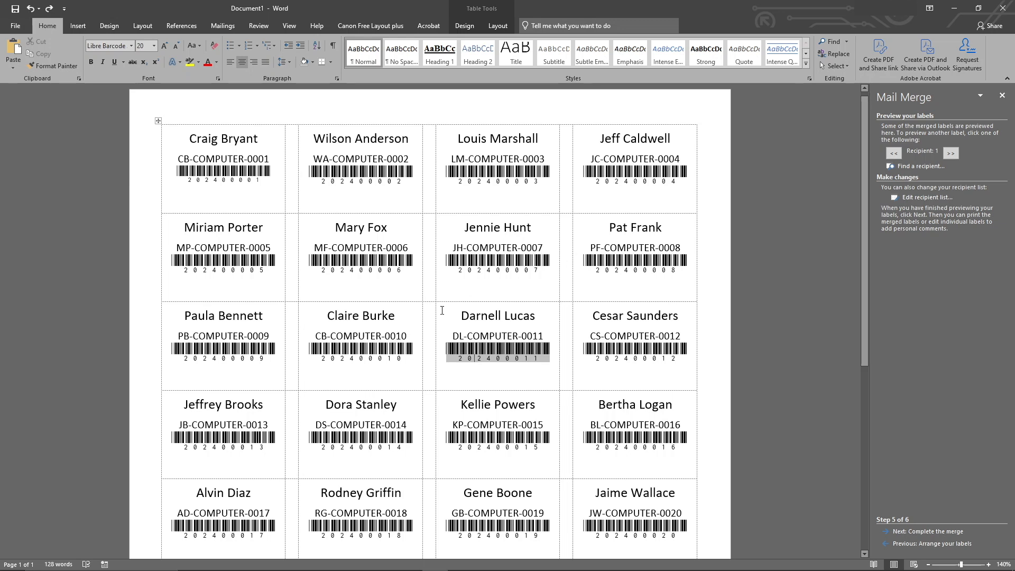
- Make the first label's asset name bold and return to arranging the labels
{"action": "double_click", "coordinate": [192, 161]}
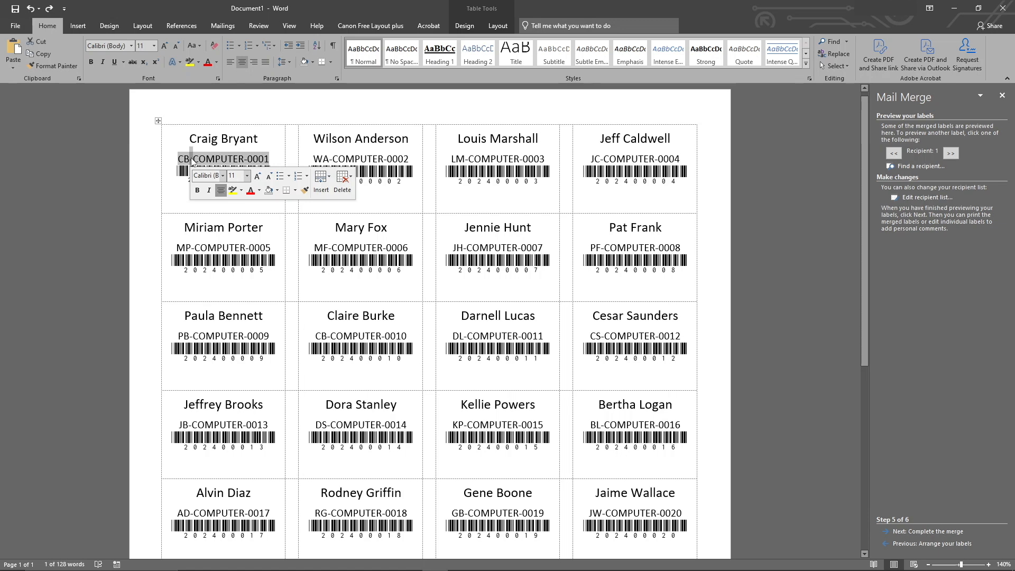
{"action": "key", "text": "ctrl+b"}
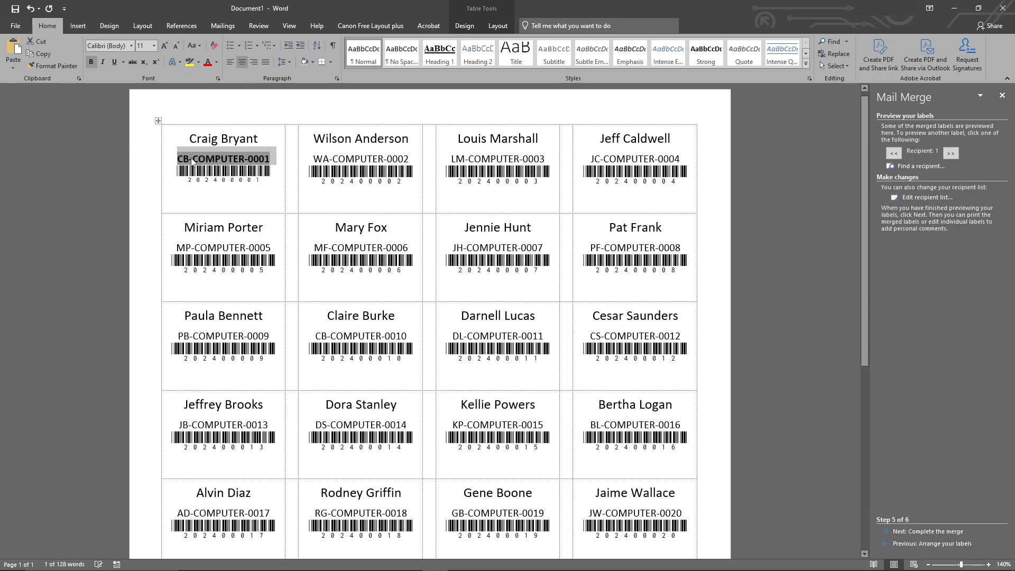
{"action": "key", "text": "ctrl+b"}
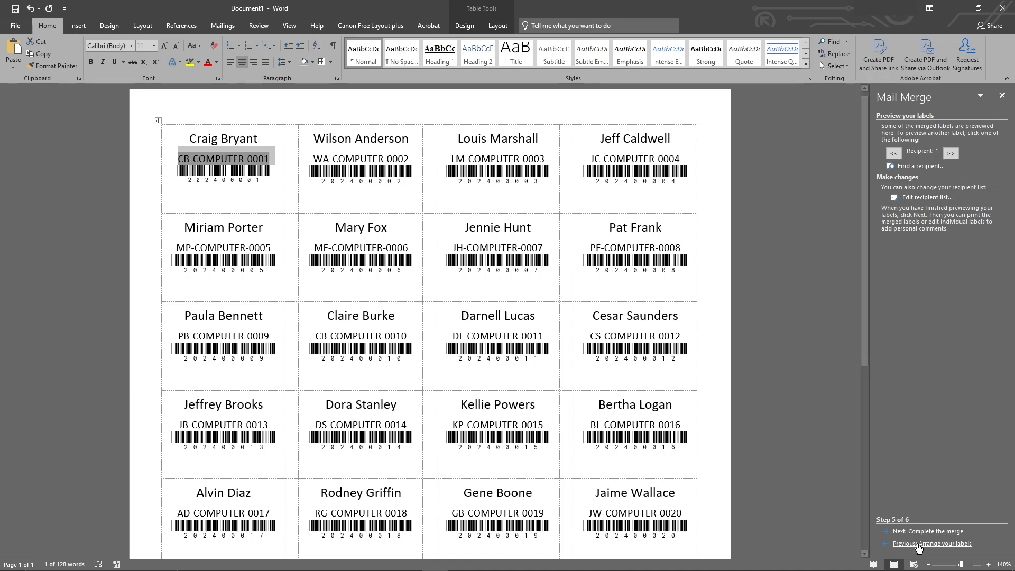
{"action": "left_click", "coordinate": [919, 544]}
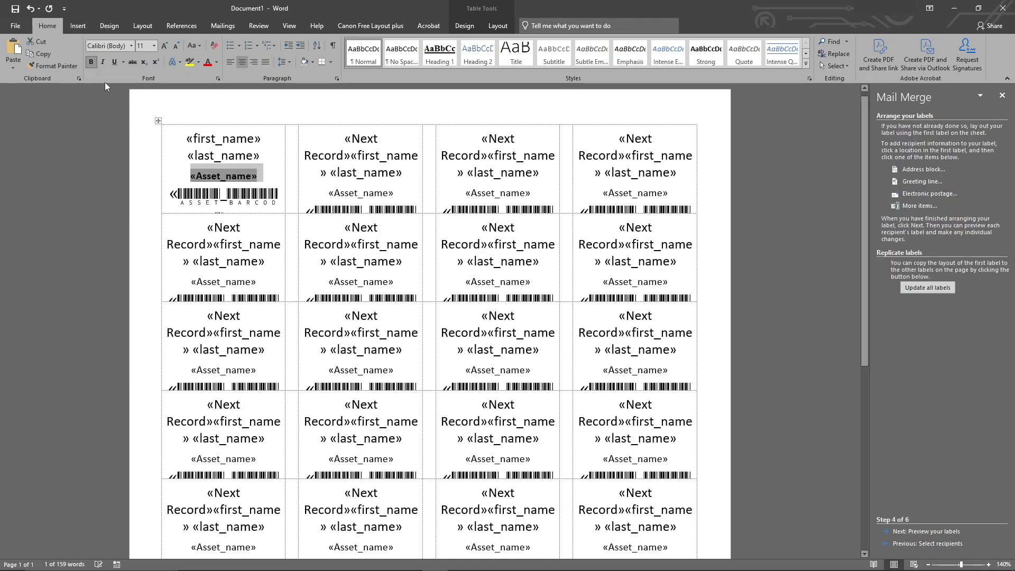
- Update all labels with the first label's bold Asset_name field and preview the merged result
{"action": "left_click", "coordinate": [222, 233]}
{"action": "left_click_drag", "start_coordinate": [187, 134], "coordinate": [276, 156]}
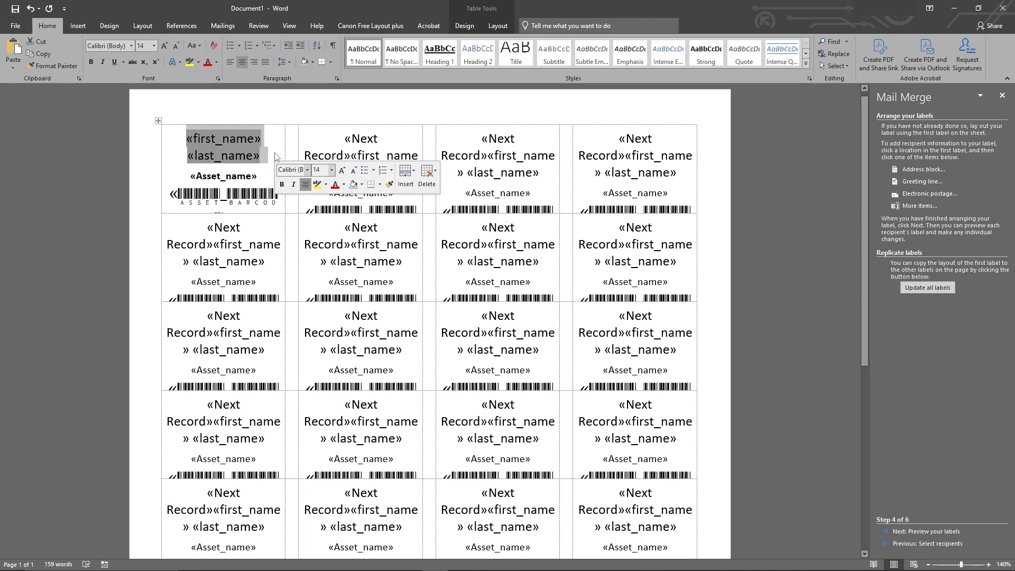
{"action": "left_click", "coordinate": [240, 318]}
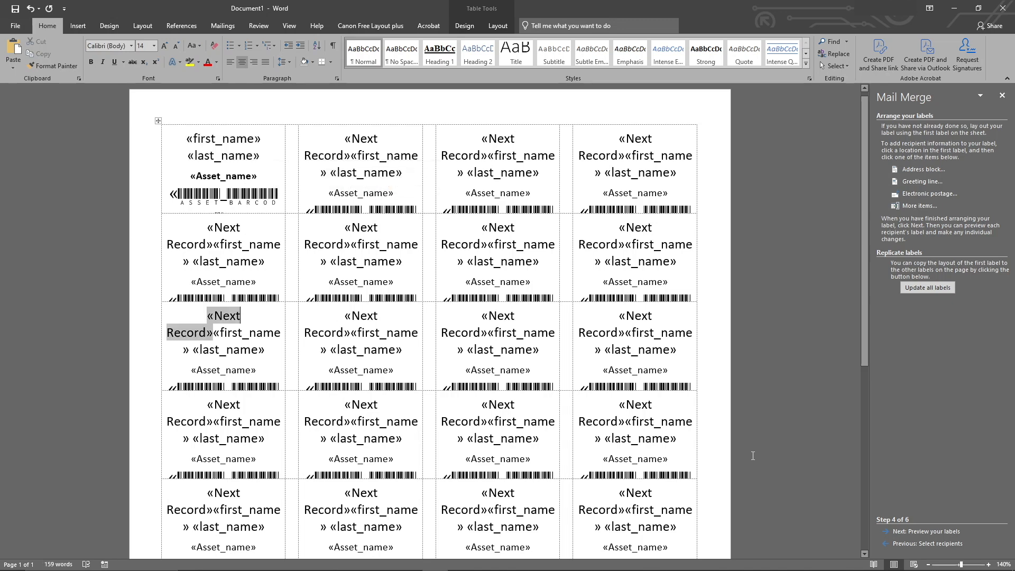
{"action": "left_click", "coordinate": [929, 289]}
{"action": "left_click", "coordinate": [924, 532]}
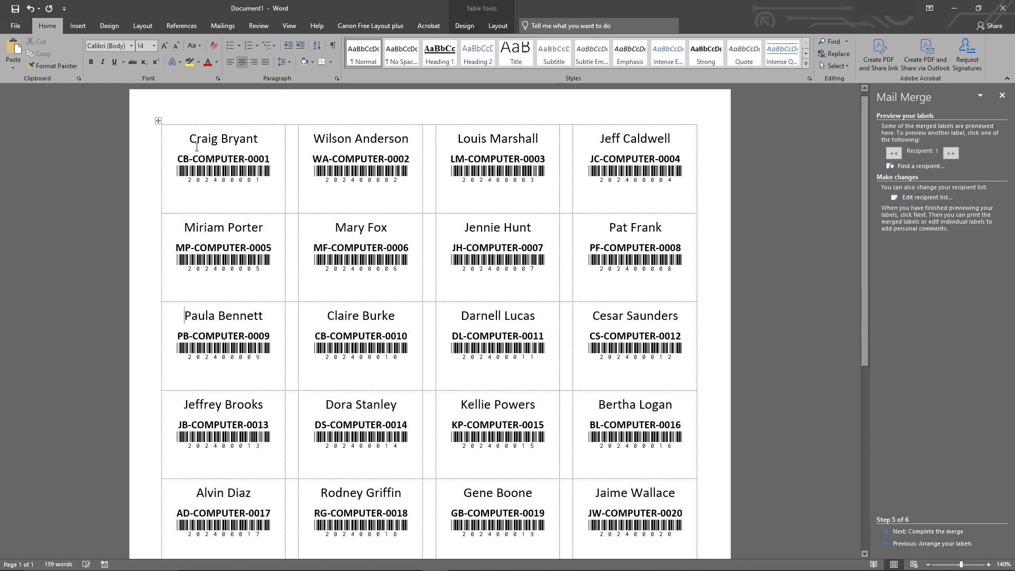
- Return to arranging the labels and select the first_name field in the first label
{"action": "left_click", "coordinate": [910, 544]}
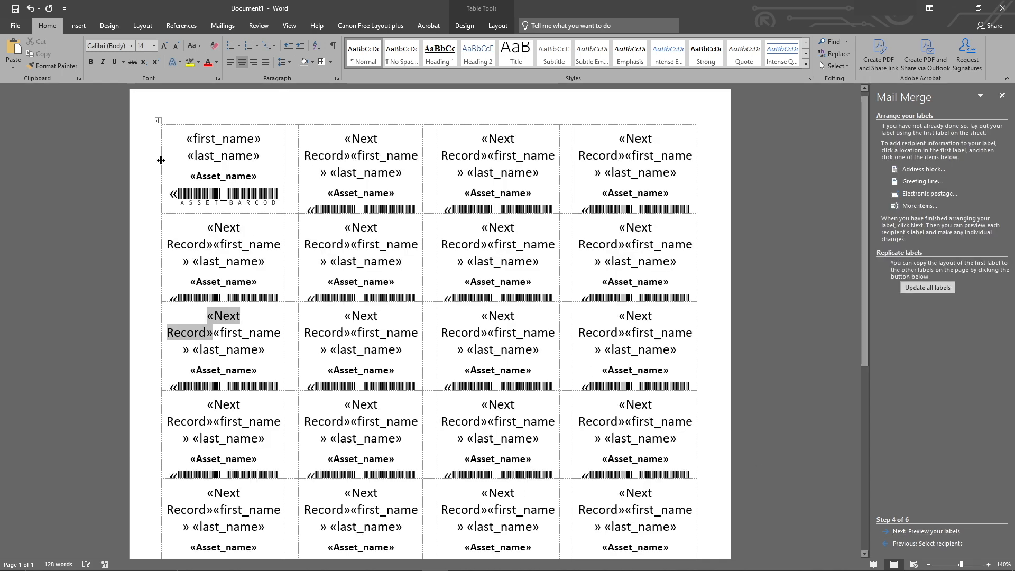
{"action": "double_click", "coordinate": [259, 131]}
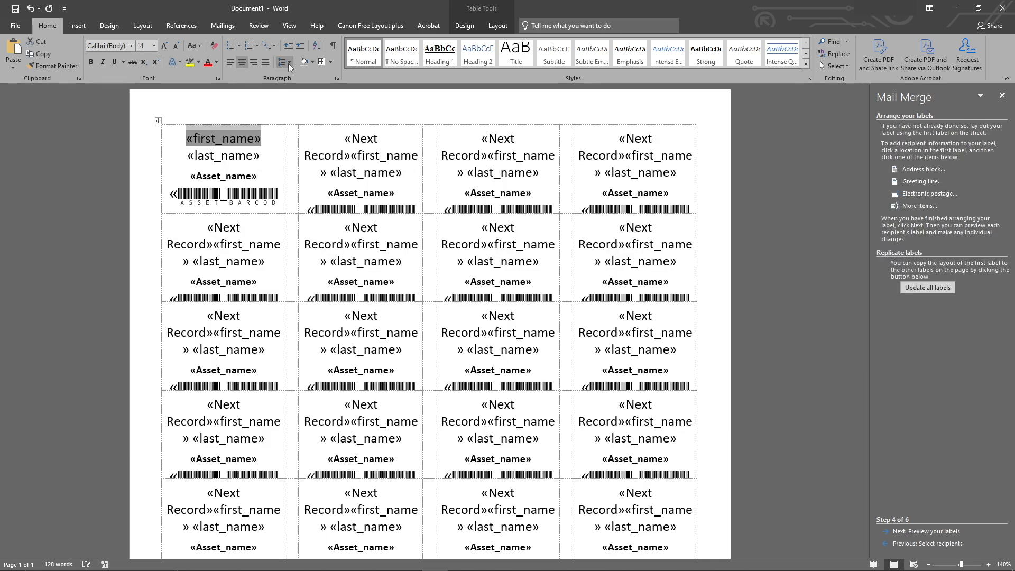
{"action": "left_click", "coordinate": [189, 155]}
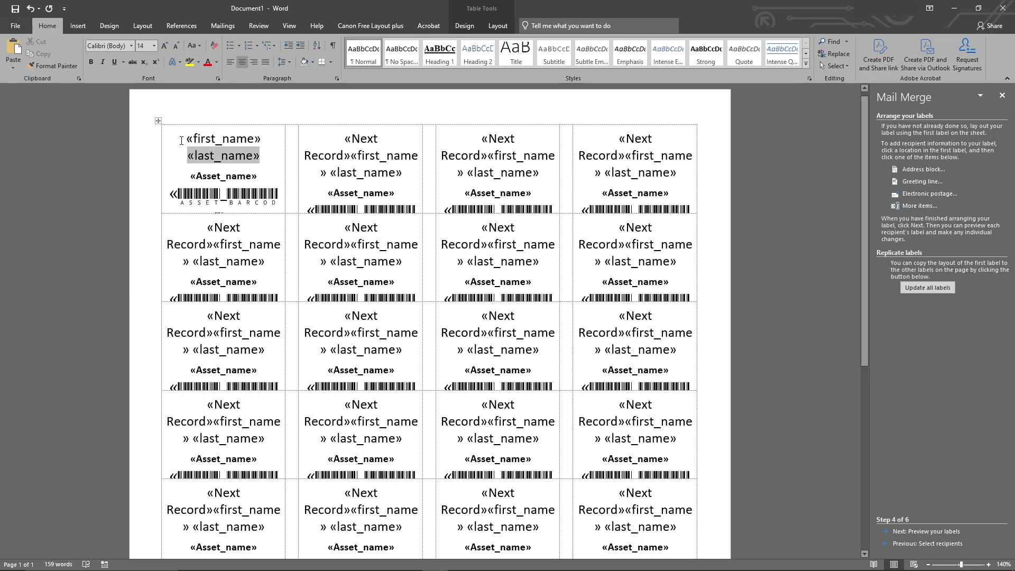
{"action": "left_click_drag", "start_coordinate": [182, 141], "coordinate": [260, 131]}
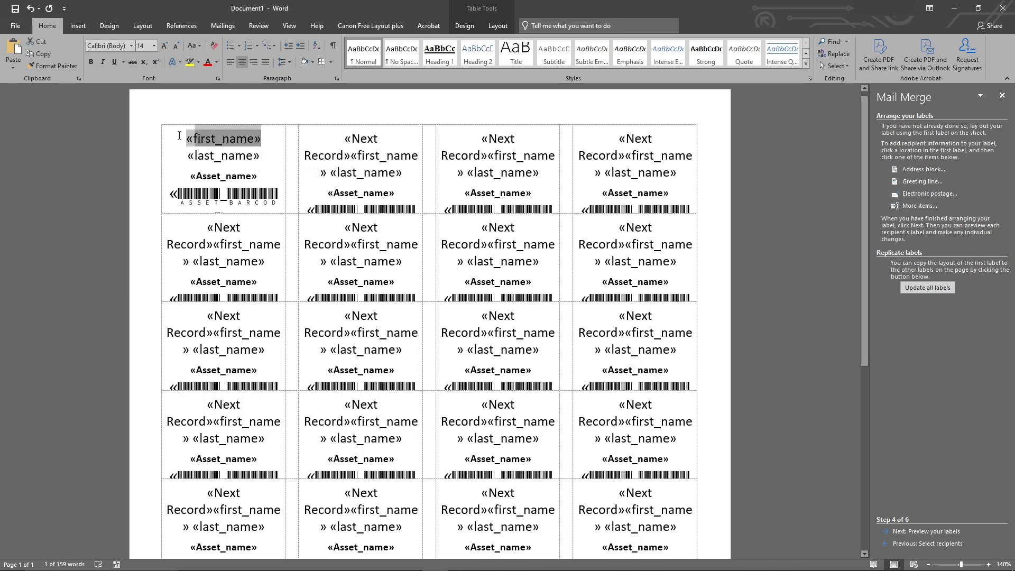
- Set the spacing before the first label's name paragraph to 24 pt
{"action": "left_click", "coordinate": [283, 65]}
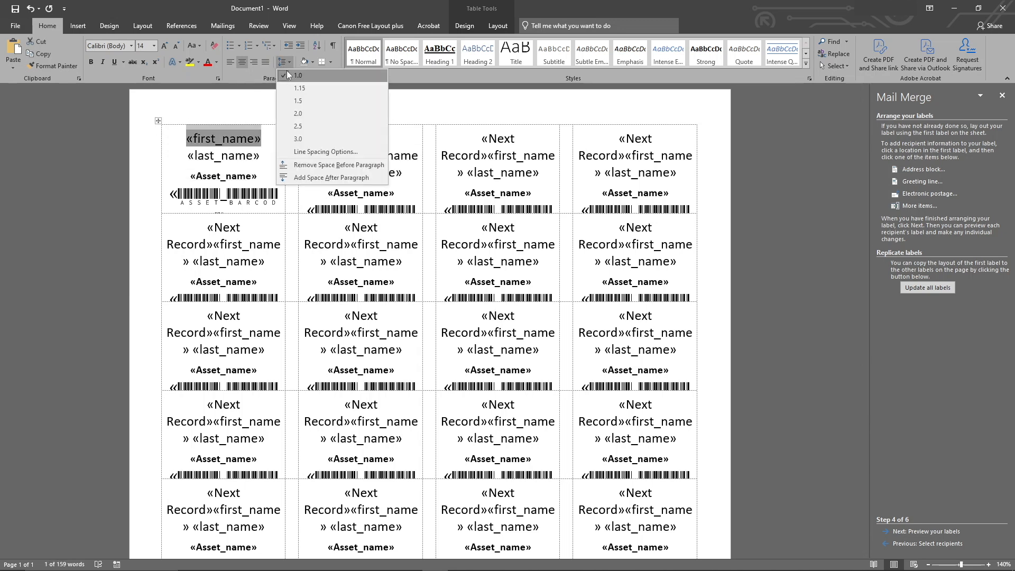
{"action": "left_click", "coordinate": [308, 156]}
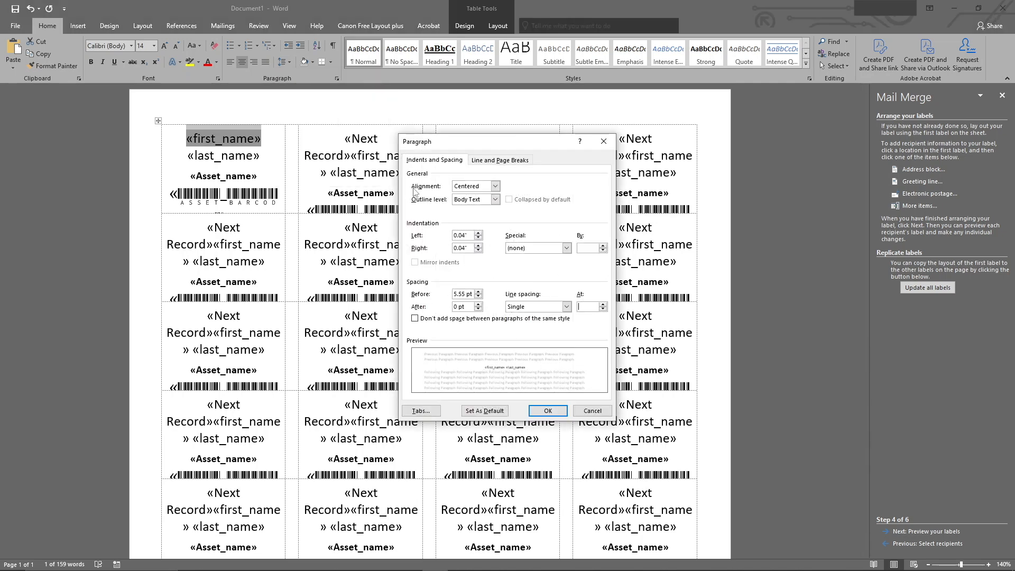
{"action": "left_click", "coordinate": [478, 292]}
{"action": "left_click", "coordinate": [478, 292]}
{"action": "left_click", "coordinate": [478, 292]}
{"action": "left_click", "coordinate": [478, 292]}
{"action": "left_click", "coordinate": [478, 291]}
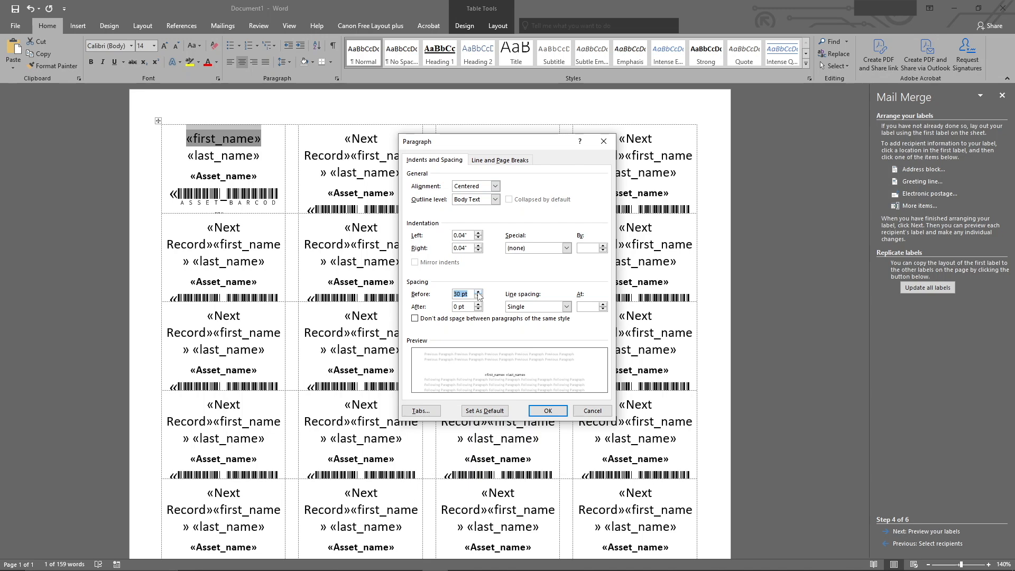
{"action": "left_click", "coordinate": [478, 297]}
{"action": "left_click", "coordinate": [539, 410]}
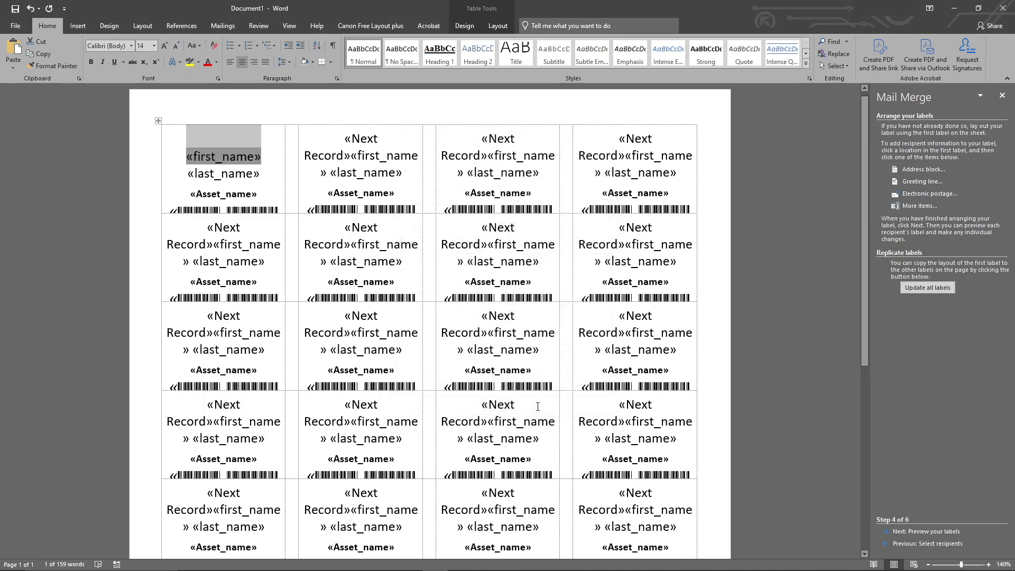
- Set the spacing before the first label's name paragraph to 12 pt and preview how its content is centred
{"action": "left_click", "coordinate": [285, 61]}
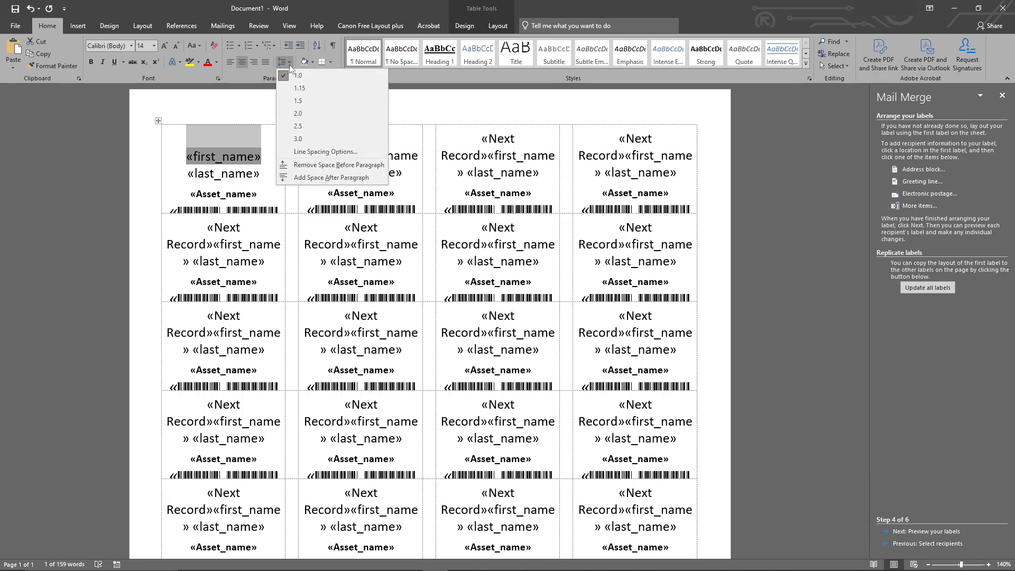
{"action": "left_click", "coordinate": [326, 152]}
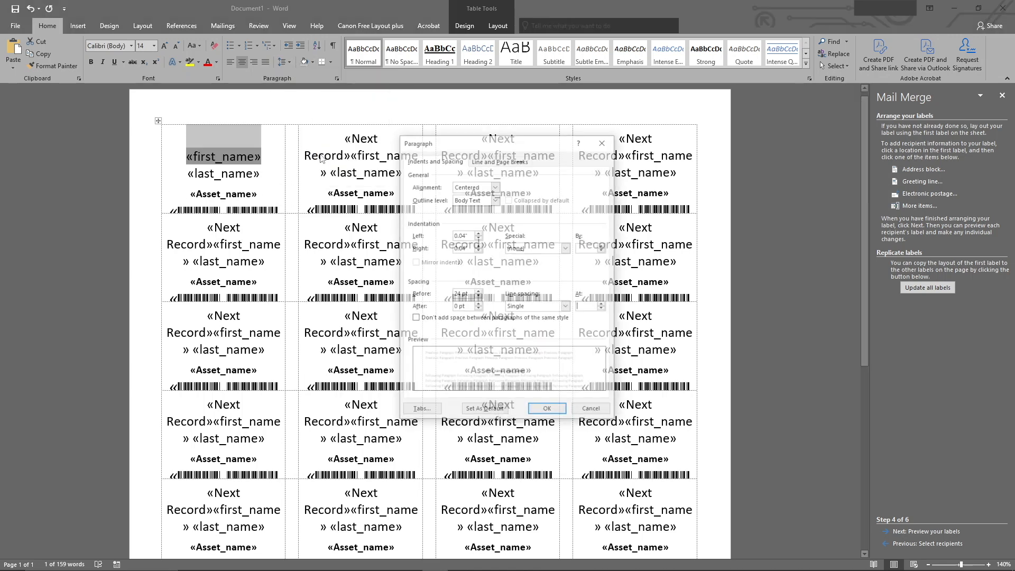
{"action": "left_click", "coordinate": [479, 297]}
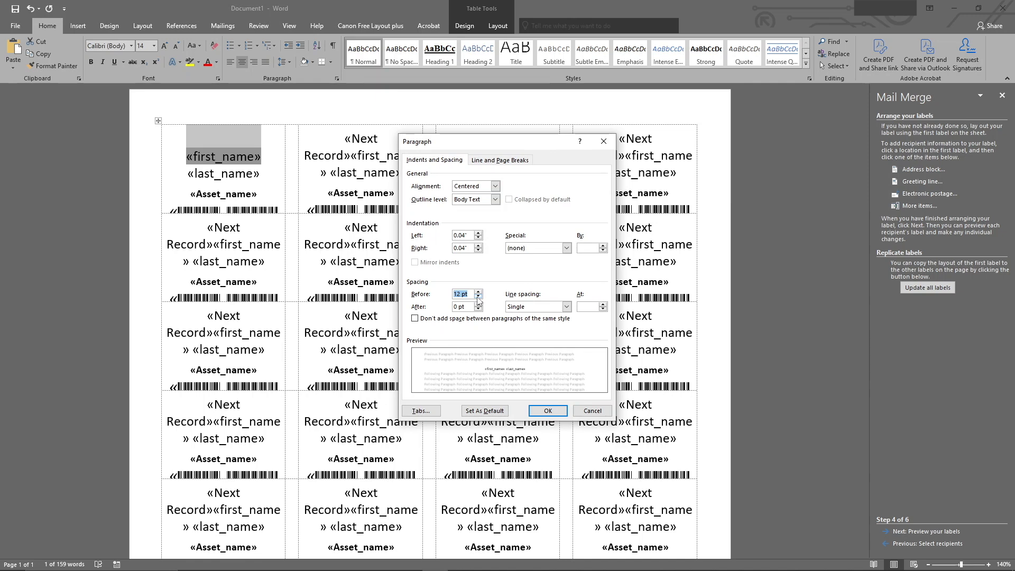
{"action": "left_click", "coordinate": [550, 412]}
{"action": "left_click", "coordinate": [912, 532]}
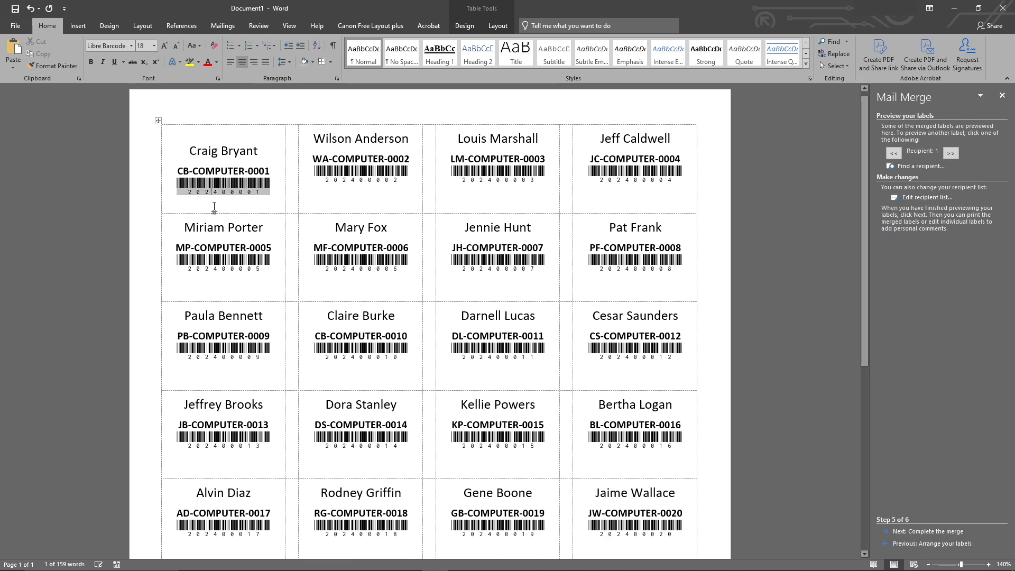
{"action": "left_click_drag", "start_coordinate": [189, 150], "coordinate": [274, 190]}
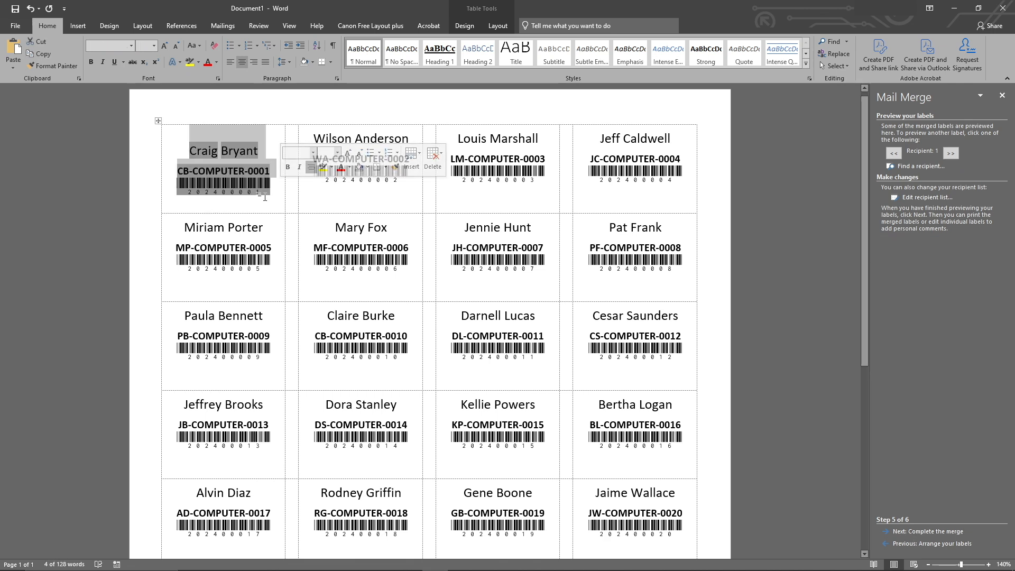
{"action": "left_click", "coordinate": [276, 204]}
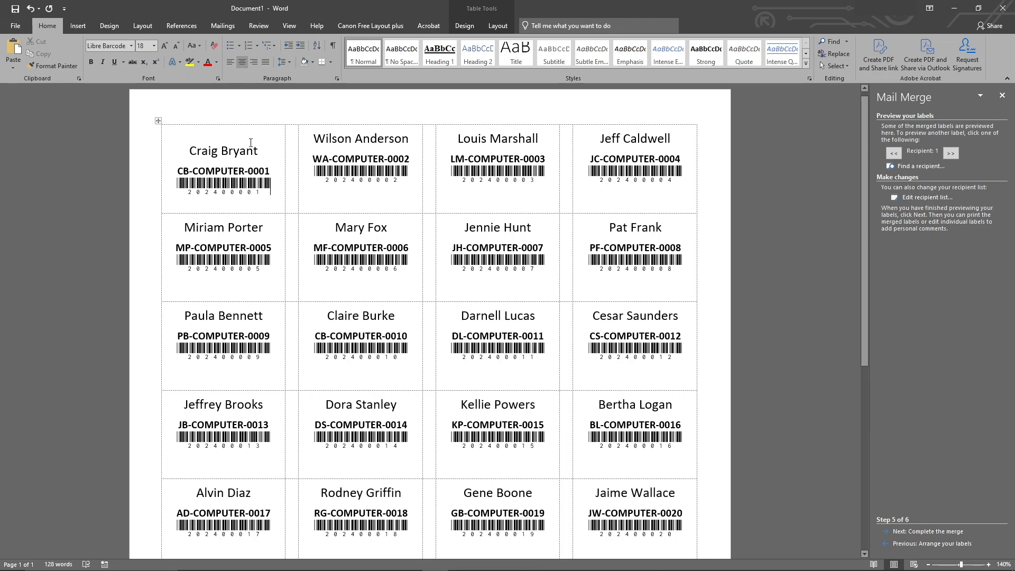
- Return to arranging the labels, apply the first label's new spacing to all labels, and preview the merge
{"action": "left_click", "coordinate": [920, 543]}
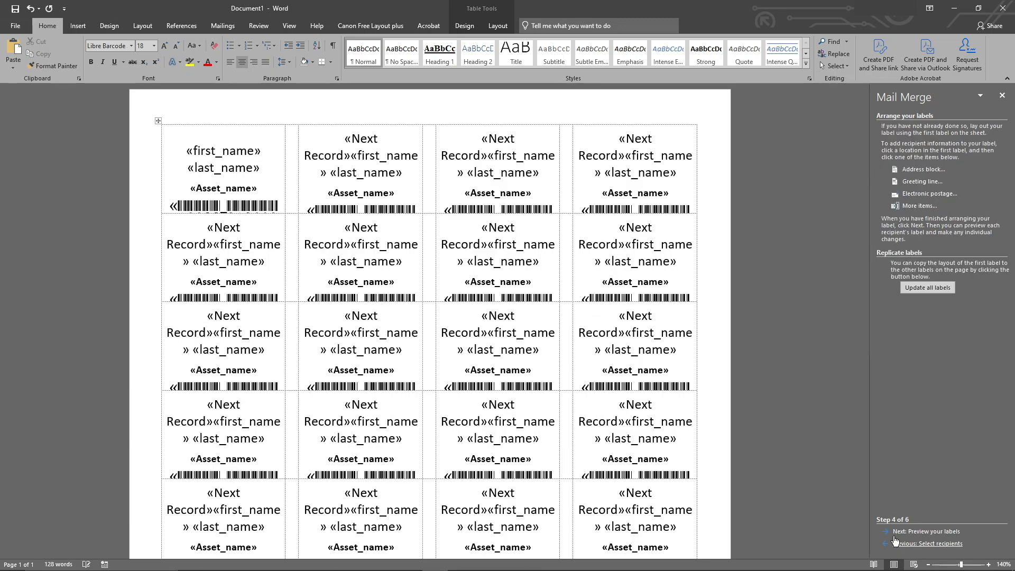
{"action": "left_click", "coordinate": [211, 150]}
{"action": "left_click", "coordinate": [917, 289]}
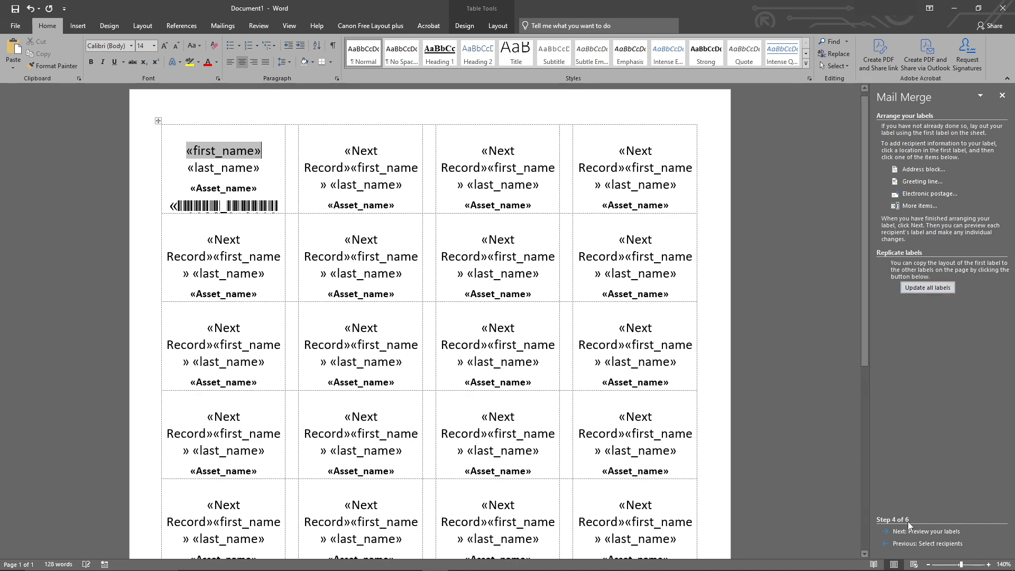
{"action": "left_click", "coordinate": [924, 532]}
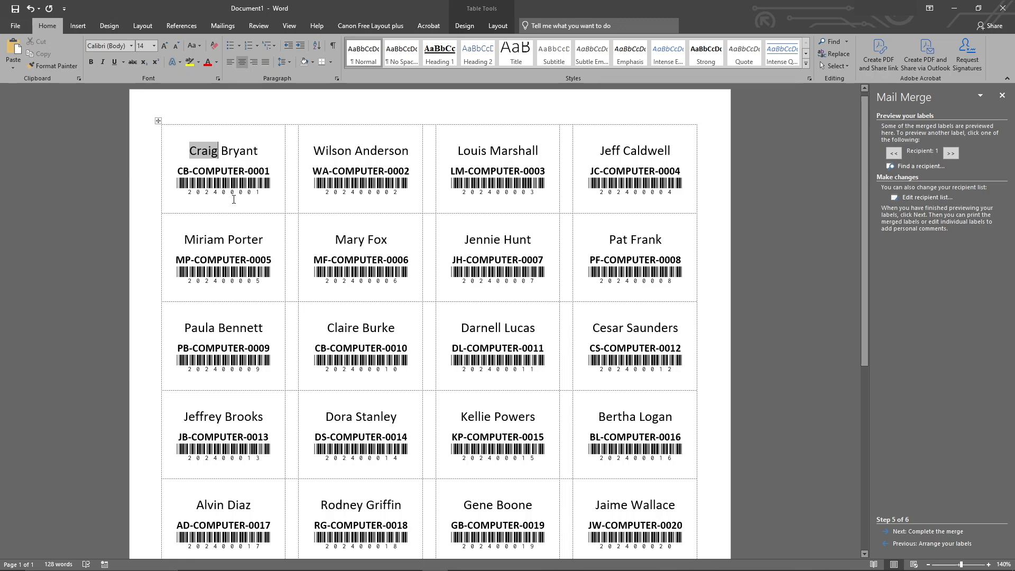
- Examine the whole sheet of merged labels and step through the recipient previews, returning to the first recipient
{"action": "scroll", "coordinate": [458, 380], "scroll_direction": "down", "scroll_amount": 8}
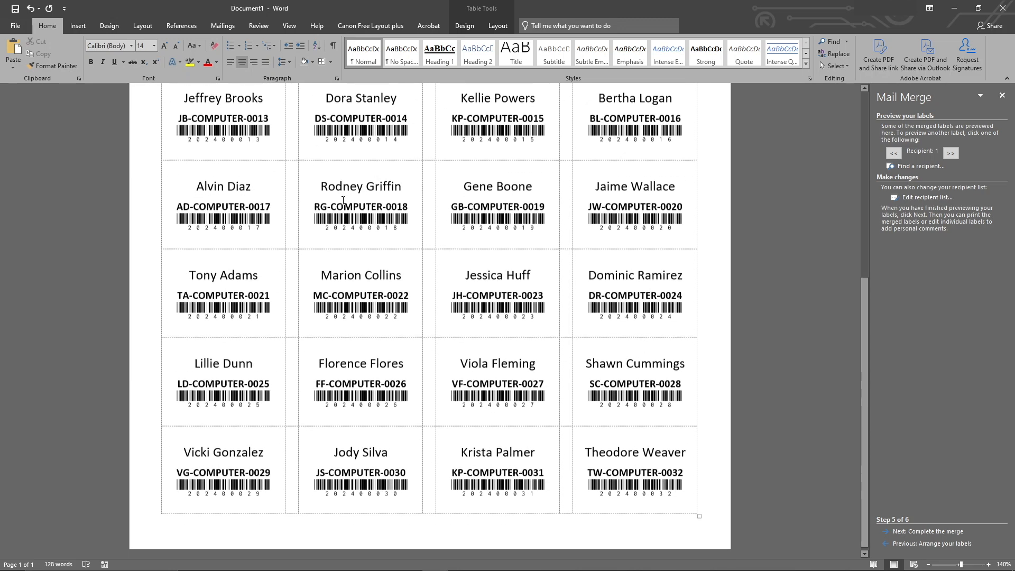
{"action": "scroll", "coordinate": [458, 381], "scroll_direction": "up", "scroll_amount": 6}
{"action": "scroll", "coordinate": [458, 381], "scroll_direction": "up", "scroll_amount": 2}
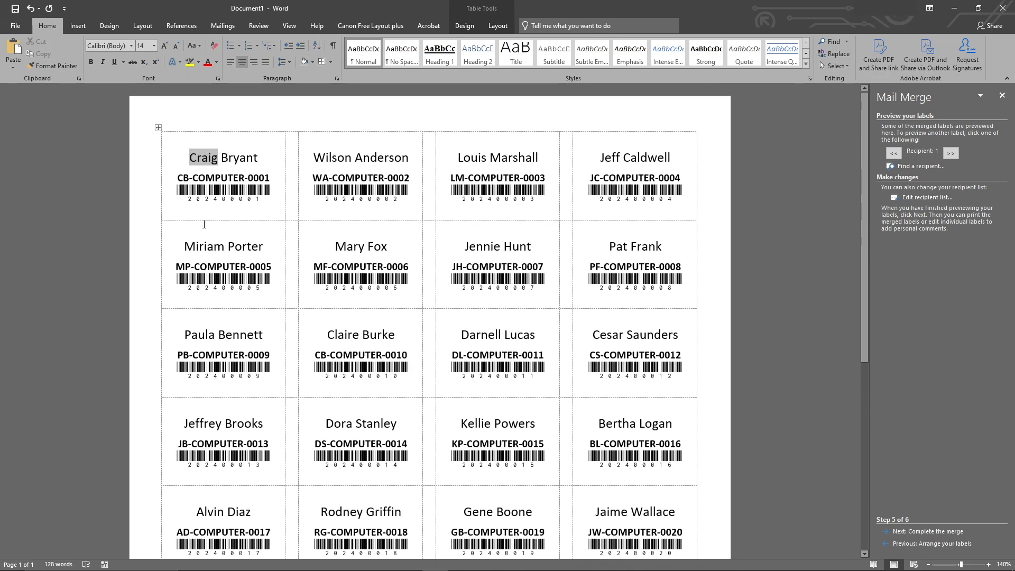
{"action": "scroll", "coordinate": [299, 275], "scroll_direction": "down", "scroll_amount": 1}
{"action": "scroll", "coordinate": [299, 275], "scroll_direction": "up", "scroll_amount": 1}
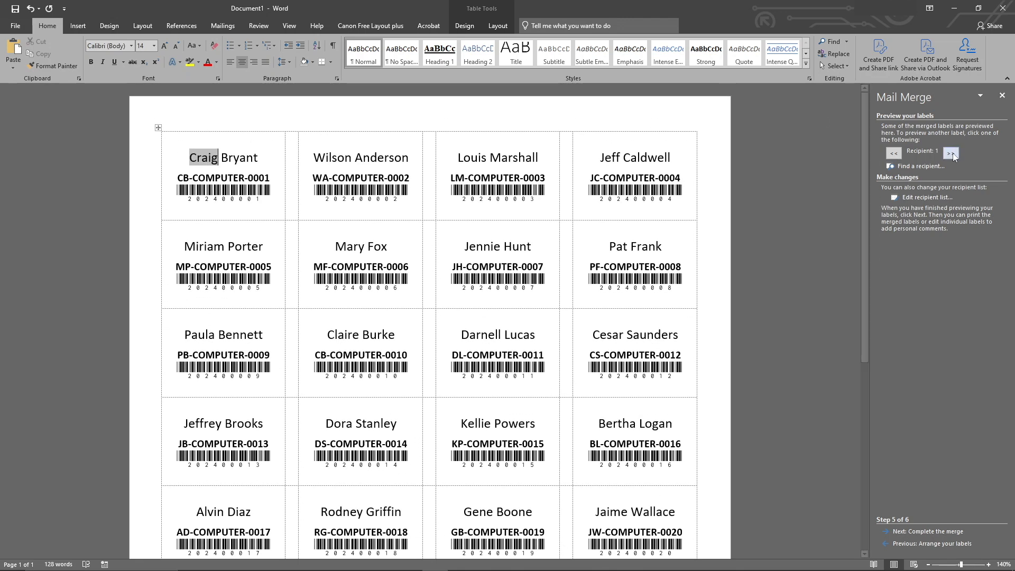
{"action": "left_click", "coordinate": [952, 154]}
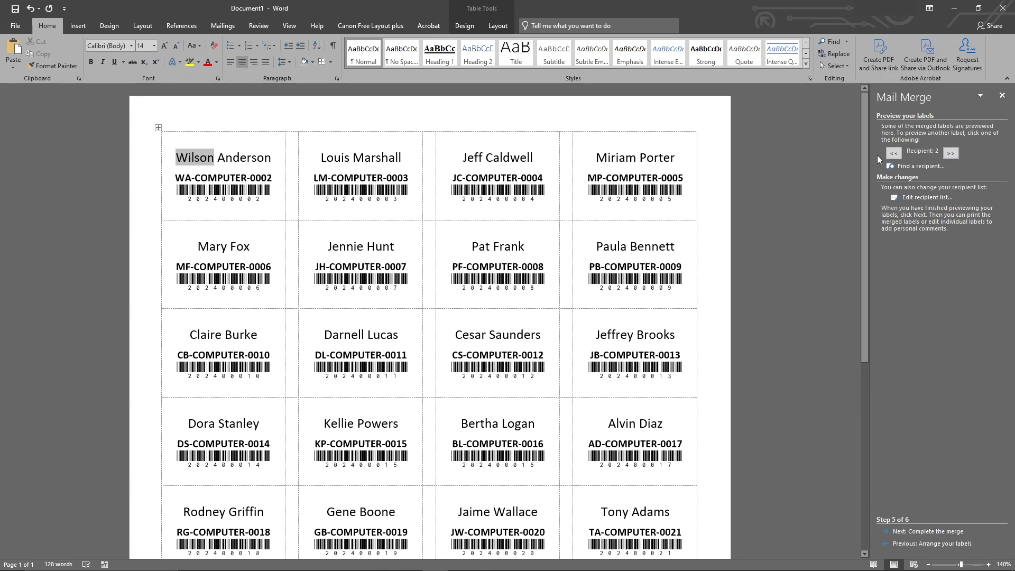
{"action": "left_click", "coordinate": [952, 153]}
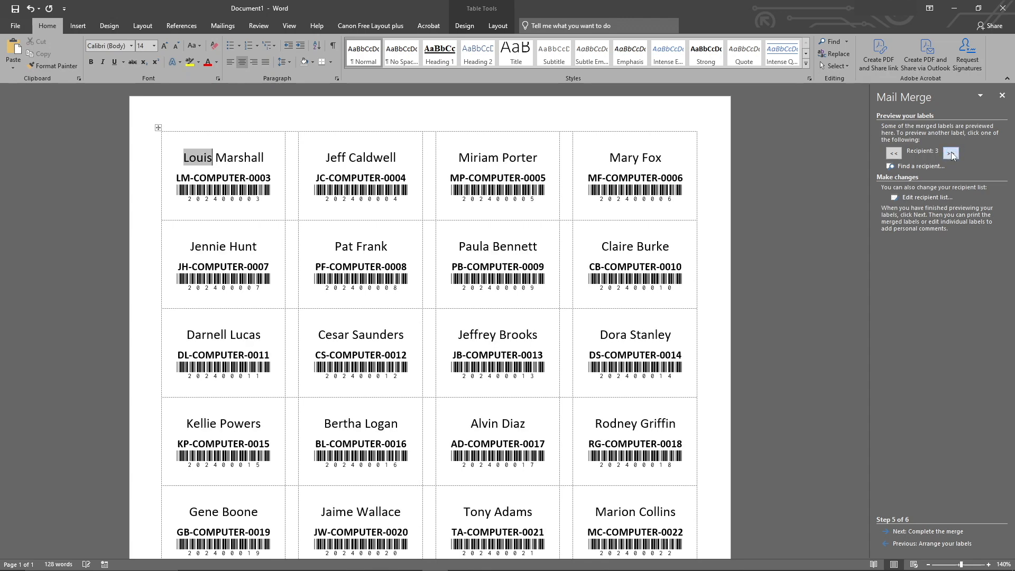
{"action": "left_click", "coordinate": [894, 153]}
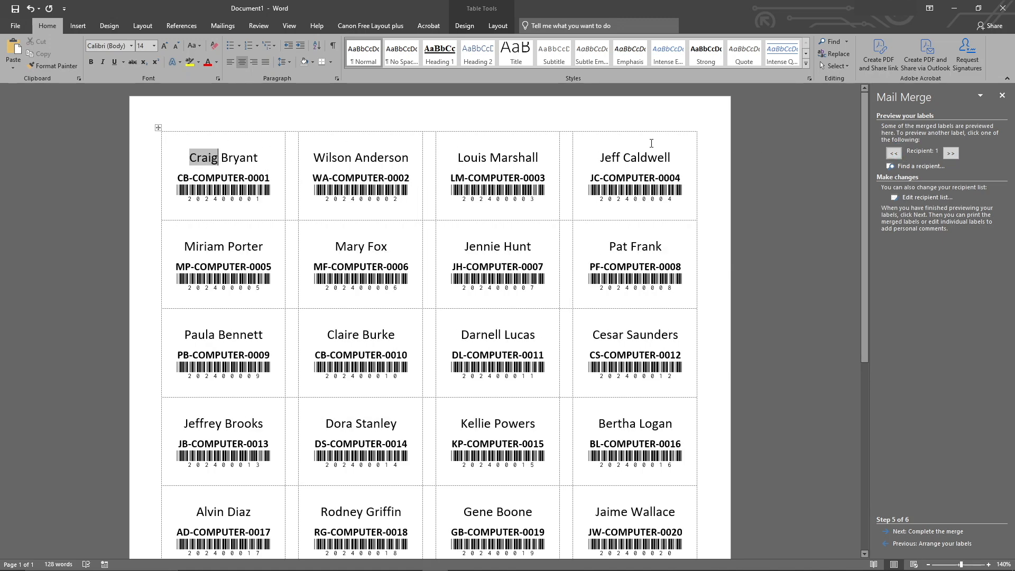
- Preview the second recipient, return to the first, and check the label sheet through to its last row
{"action": "left_click", "coordinate": [951, 153]}
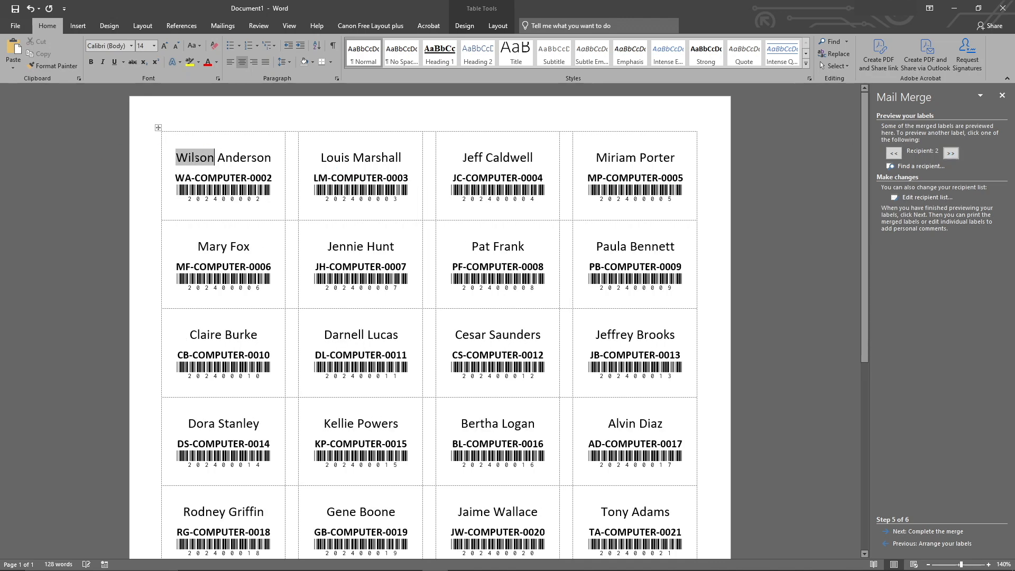
{"action": "left_click", "coordinate": [894, 152]}
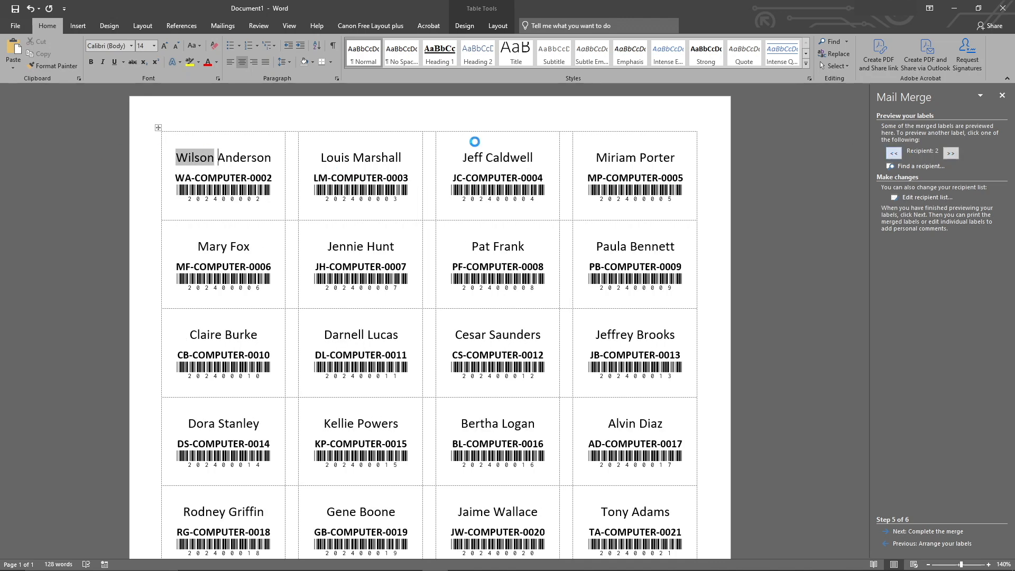
{"action": "scroll", "coordinate": [360, 452], "scroll_direction": "down", "scroll_amount": 5}
{"action": "scroll", "coordinate": [360, 452], "scroll_direction": "up", "scroll_amount": 5}
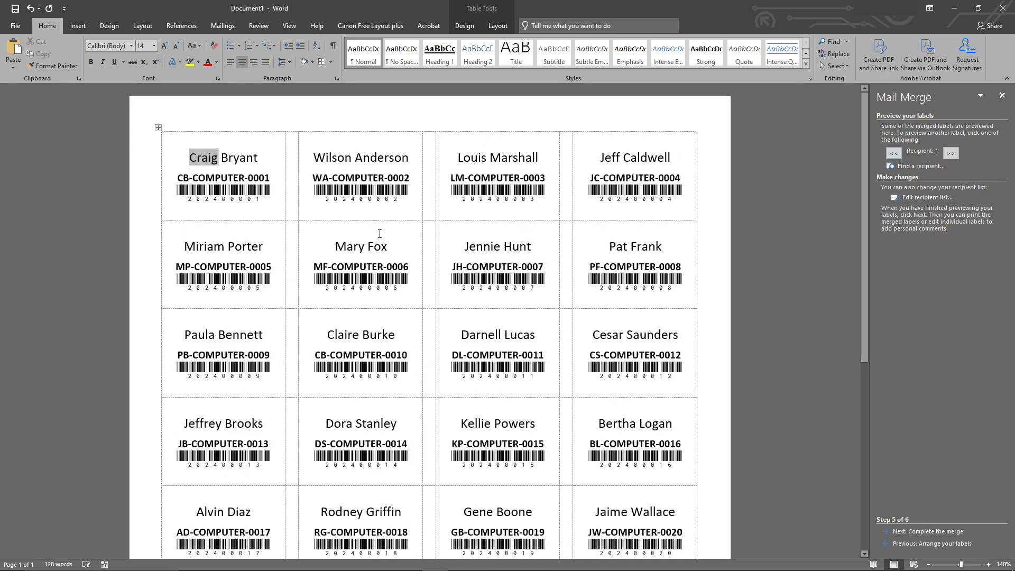
{"action": "scroll", "coordinate": [361, 452], "scroll_direction": "down", "scroll_amount": 5}
{"action": "scroll", "coordinate": [468, 365], "scroll_direction": "down", "scroll_amount": 3}
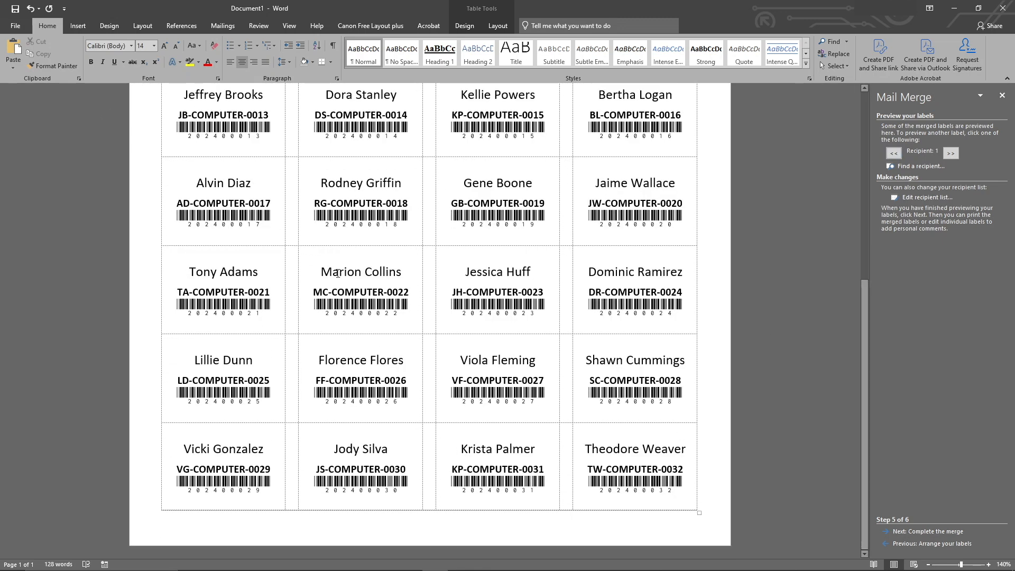
{"action": "scroll", "coordinate": [483, 293], "scroll_direction": "up", "scroll_amount": 7}
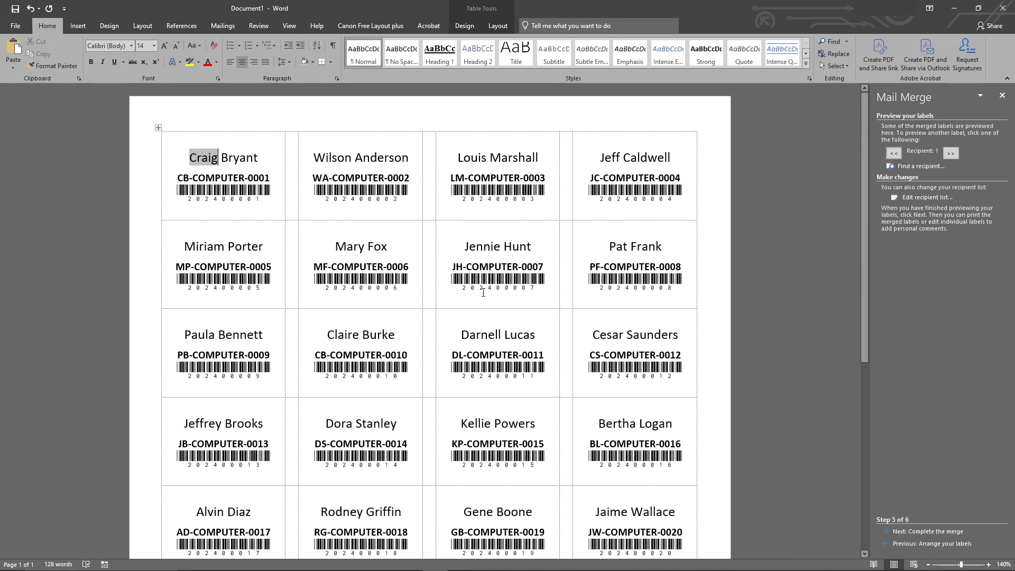
- Complete the merge by generating individual labels for all records in a new document
{"action": "left_click", "coordinate": [926, 532]}
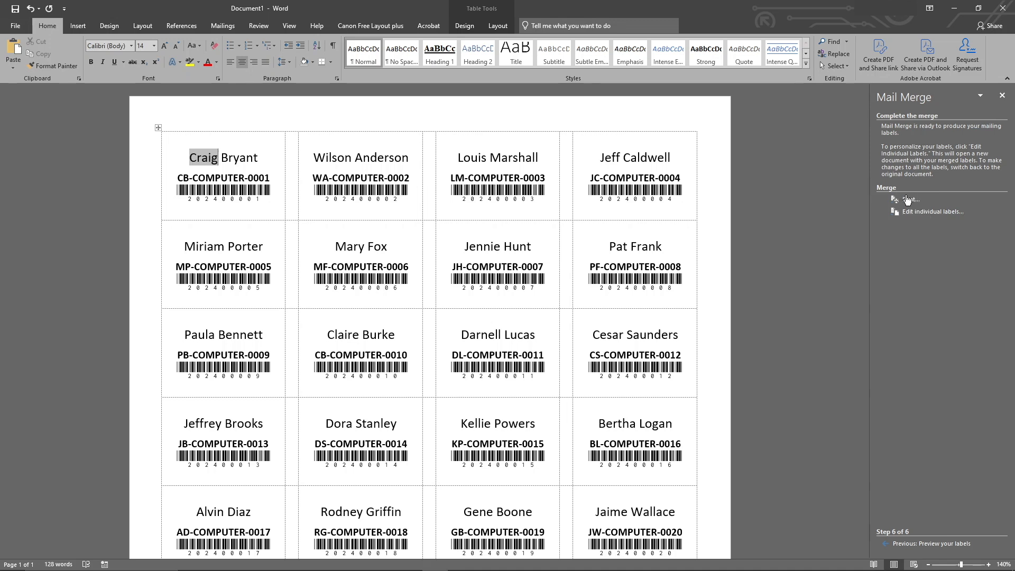
{"action": "left_click", "coordinate": [943, 218]}
{"action": "left_click", "coordinate": [494, 311]}
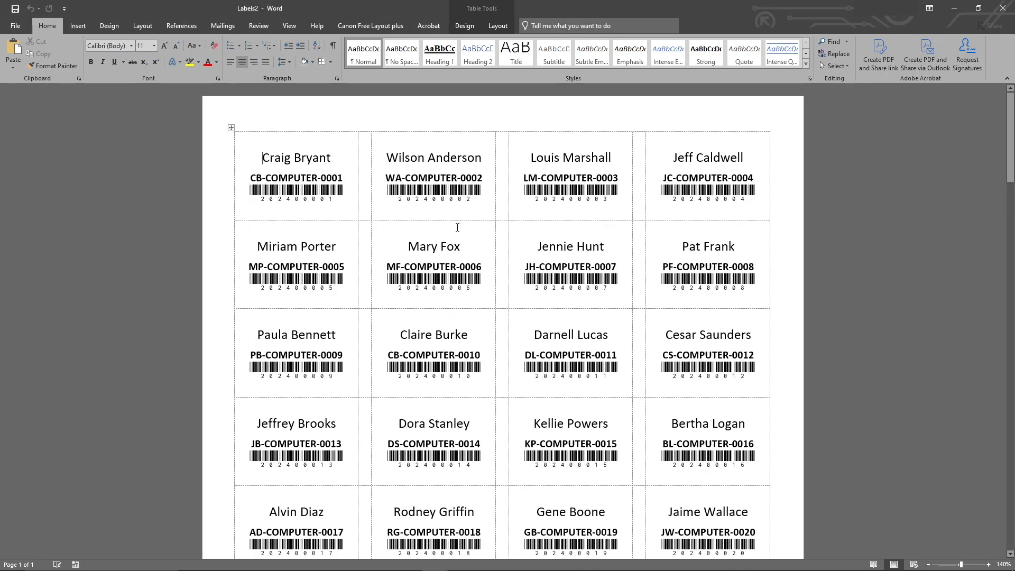
- Test how the long name on the GR-COMPUTER-0048 label wraps by inserting a space in it, and remove the space
{"action": "scroll", "coordinate": [363, 181], "scroll_direction": "down", "scroll_amount": 8}
{"action": "scroll", "coordinate": [752, 386], "scroll_direction": "down", "scroll_amount": 4}
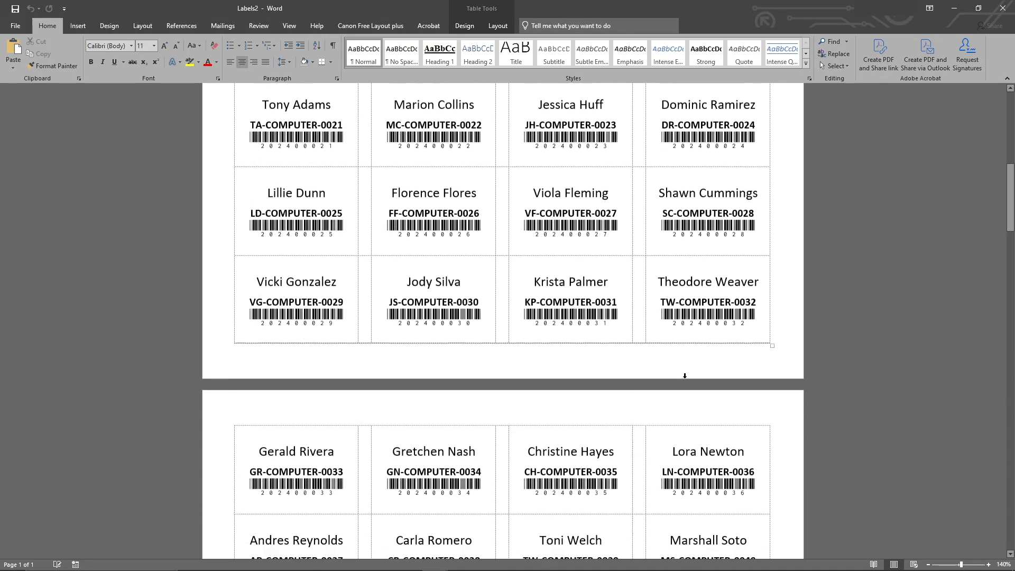
{"action": "scroll", "coordinate": [300, 437], "scroll_direction": "down", "scroll_amount": 15}
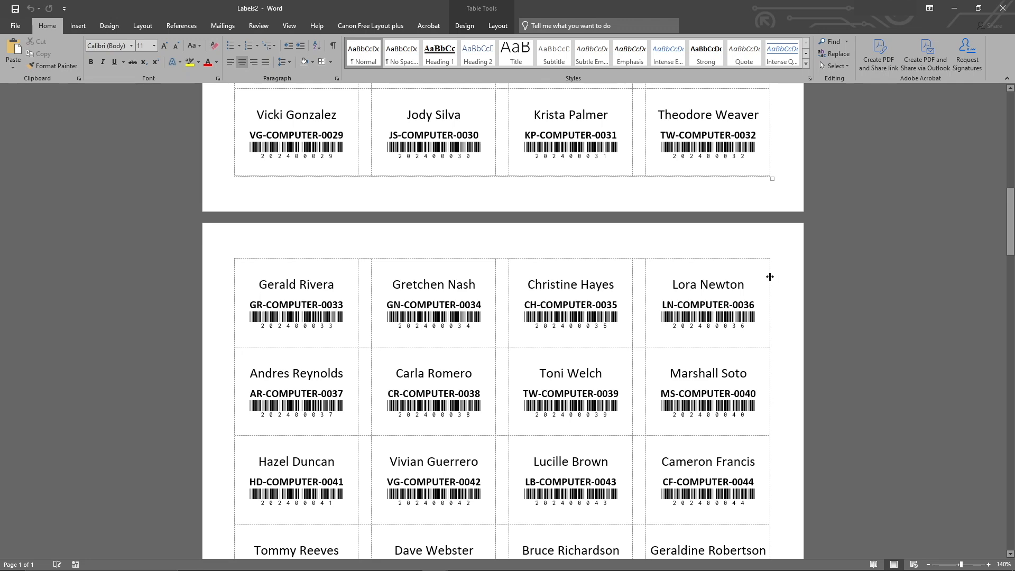
{"action": "scroll", "coordinate": [626, 275], "scroll_direction": "down", "scroll_amount": 4}
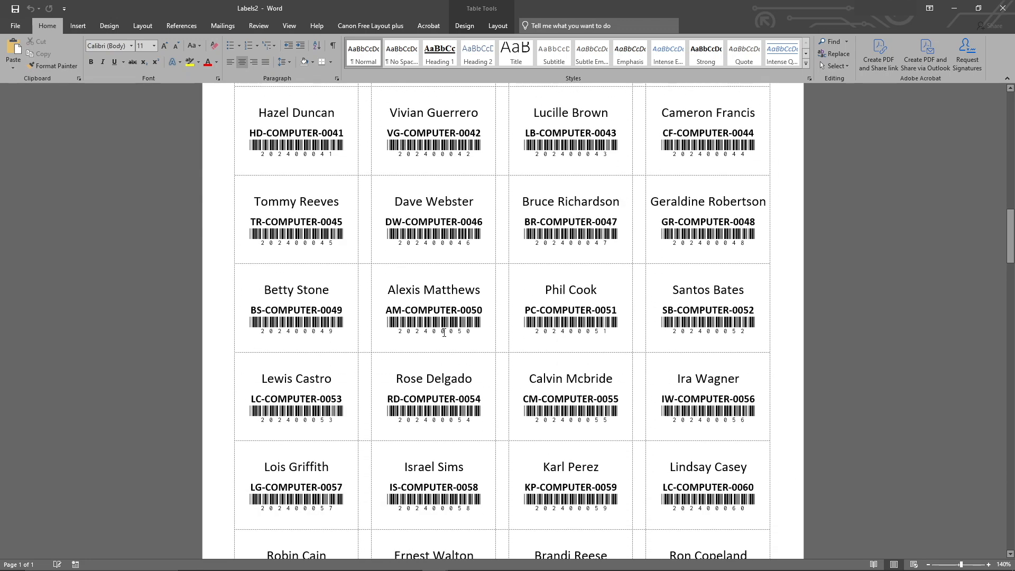
{"action": "scroll", "coordinate": [430, 328], "scroll_direction": "down", "scroll_amount": 3}
{"action": "scroll", "coordinate": [430, 328], "scroll_direction": "up", "scroll_amount": 5}
{"action": "left_click", "coordinate": [699, 236]}
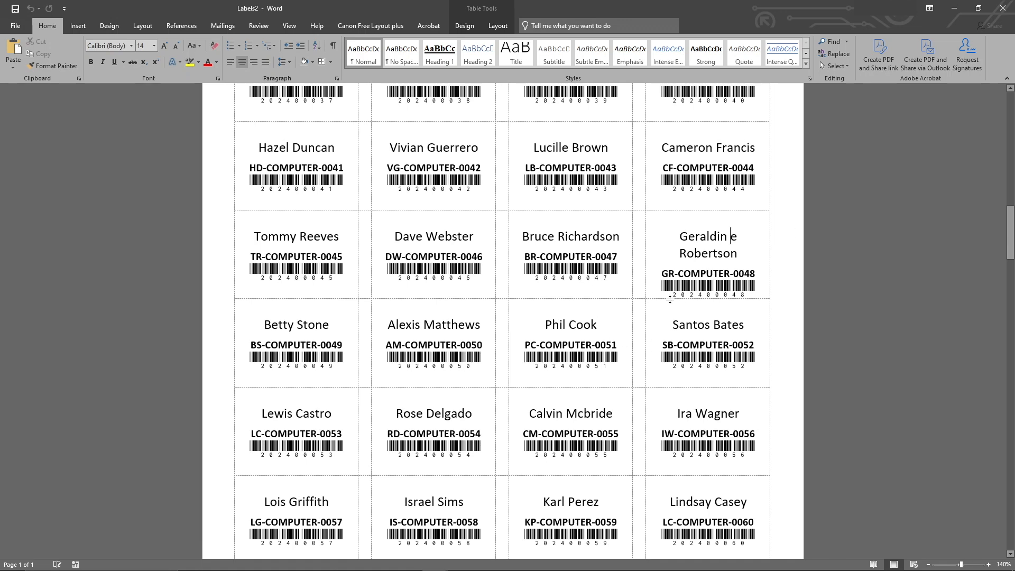
{"action": "key", "text": "BackSpace"}
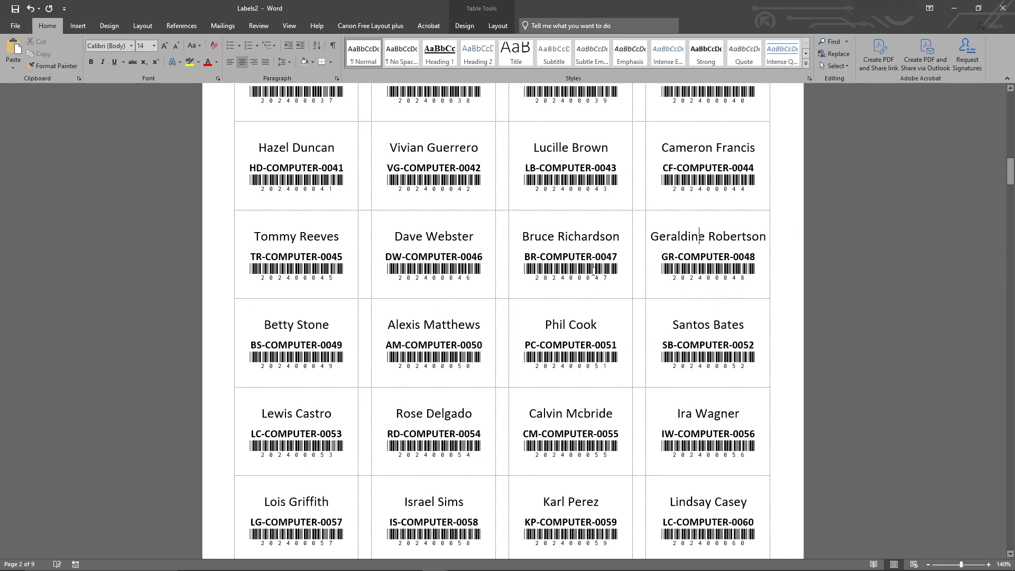
{"action": "left_click", "coordinate": [368, 247]}
- Reduce the font size of the wrapped full name on the SH-COMPUTER-0096 label by one step
{"action": "scroll", "coordinate": [369, 247], "scroll_direction": "down", "scroll_amount": 10}
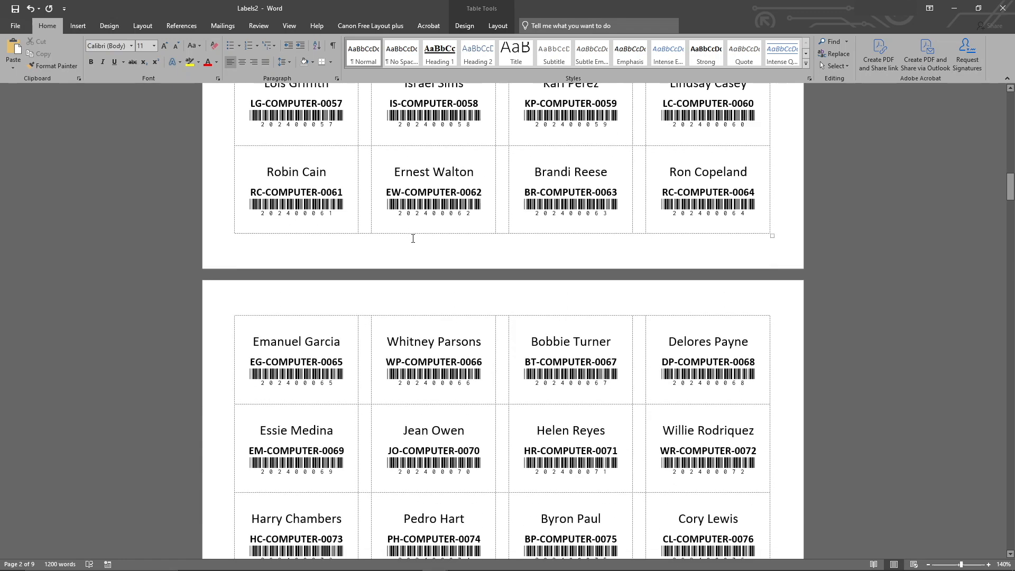
{"action": "scroll", "coordinate": [427, 253], "scroll_direction": "down", "scroll_amount": 8}
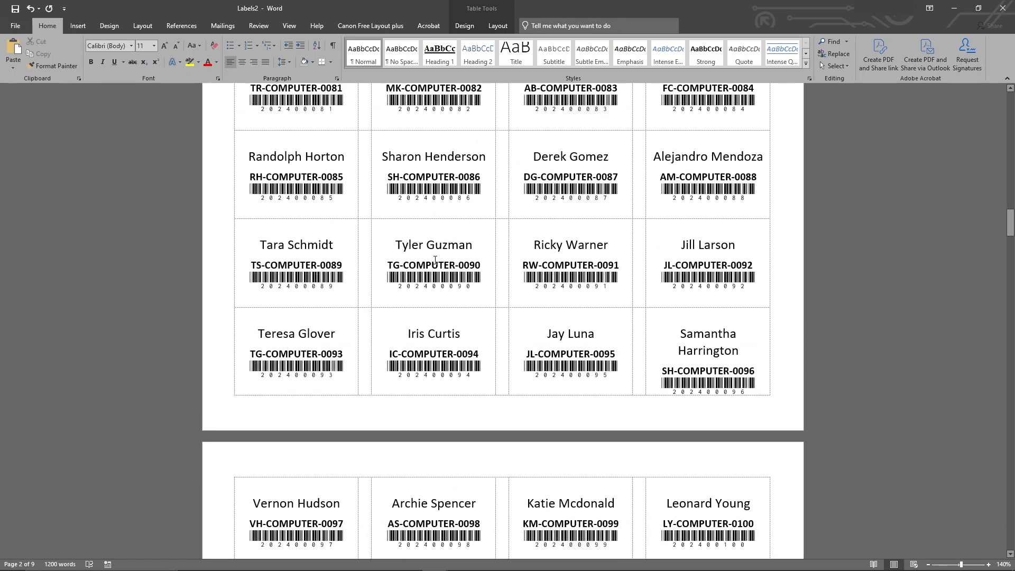
{"action": "left_click_drag", "start_coordinate": [678, 325], "coordinate": [740, 352]}
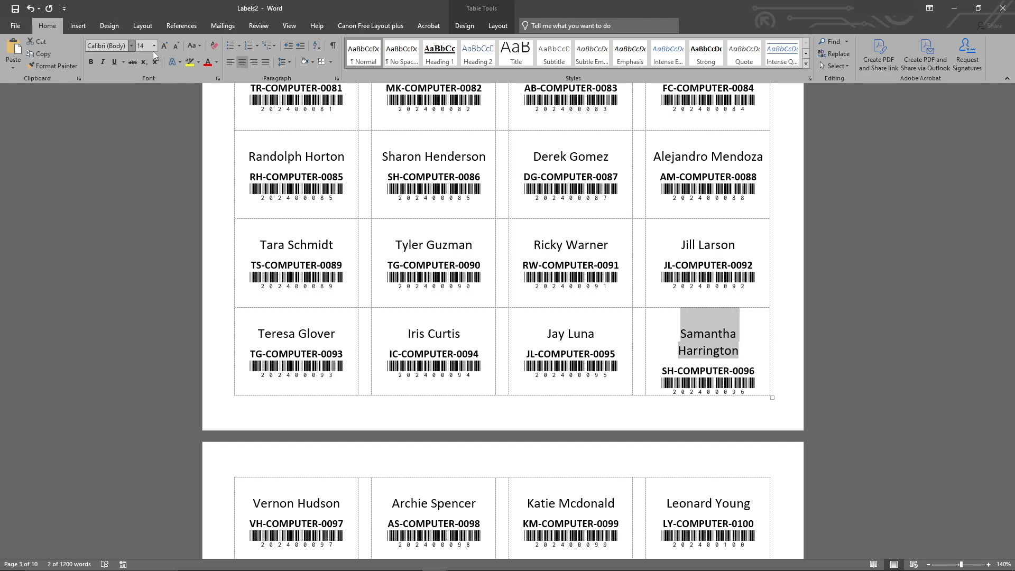
{"action": "left_click", "coordinate": [176, 46]}
{"action": "left_click", "coordinate": [561, 313]}
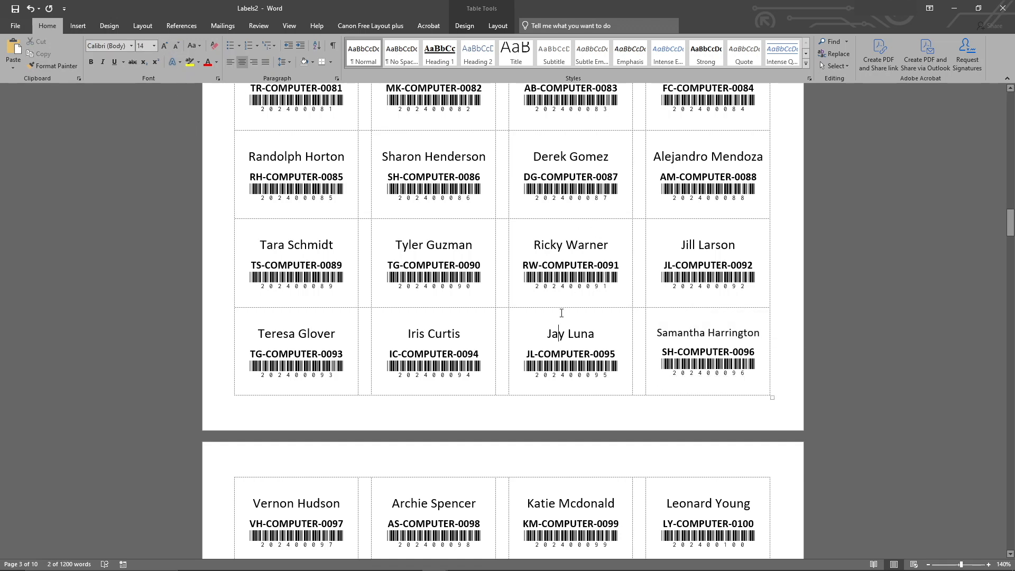
- Look through the remaining pages of merged labels for names that wrap or do not fit
{"action": "scroll", "coordinate": [562, 313], "scroll_direction": "down", "scroll_amount": 5}
{"action": "scroll", "coordinate": [562, 313], "scroll_direction": "down", "scroll_amount": 6}
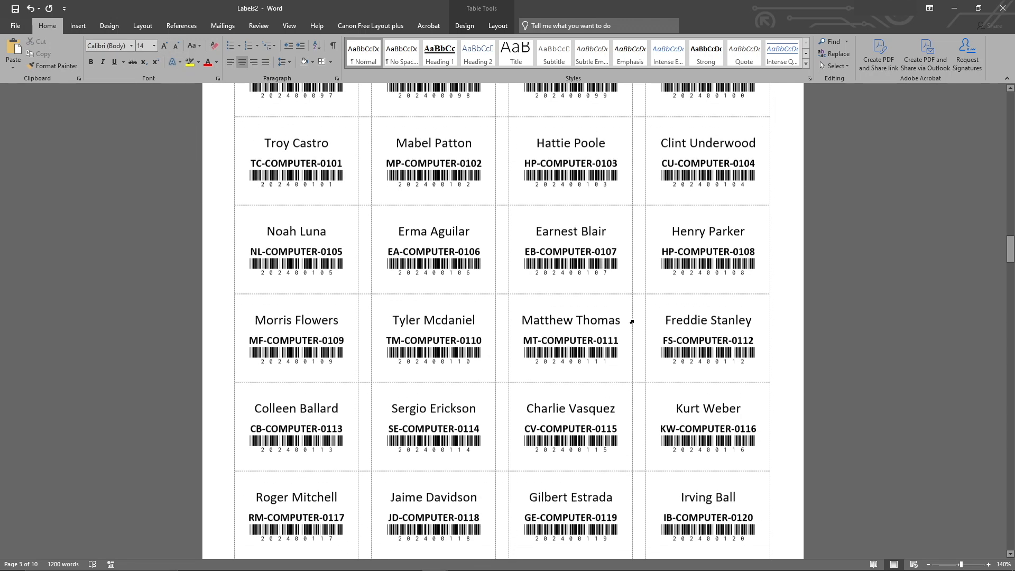
{"action": "scroll", "coordinate": [361, 368], "scroll_direction": "down", "scroll_amount": 13}
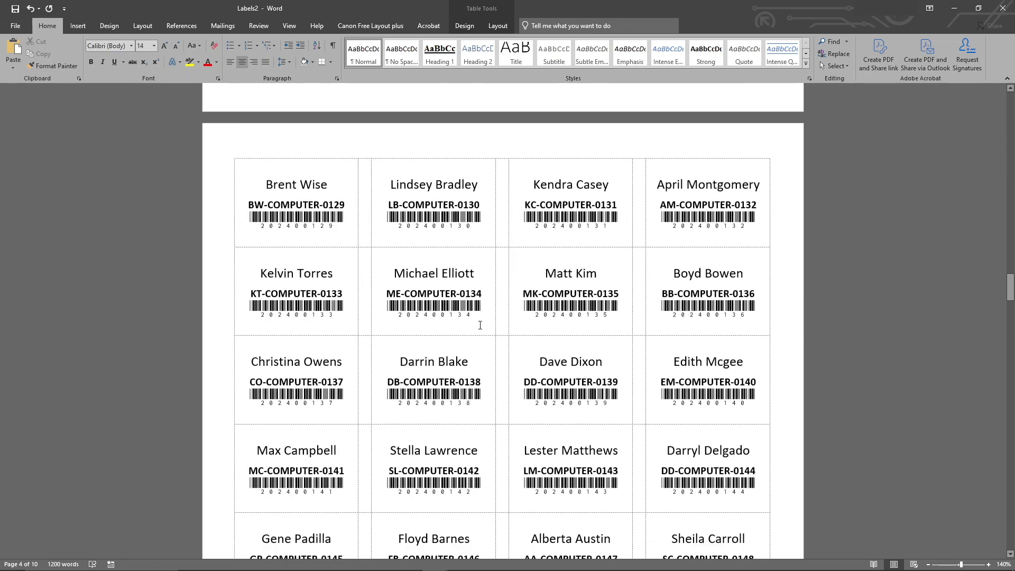
{"action": "scroll", "coordinate": [455, 313], "scroll_direction": "down", "scroll_amount": 9}
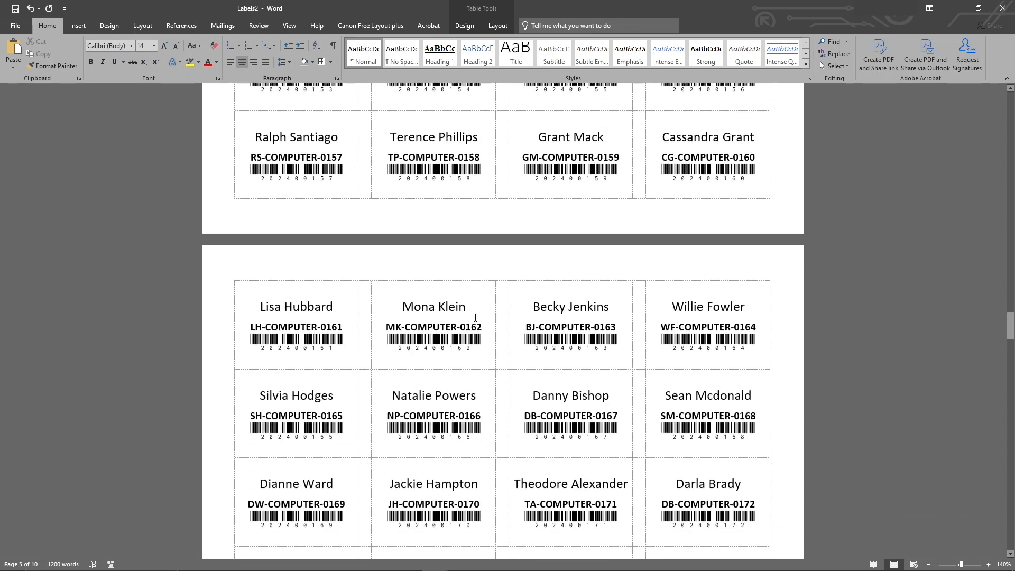
{"action": "scroll", "coordinate": [523, 318], "scroll_direction": "down", "scroll_amount": 1}
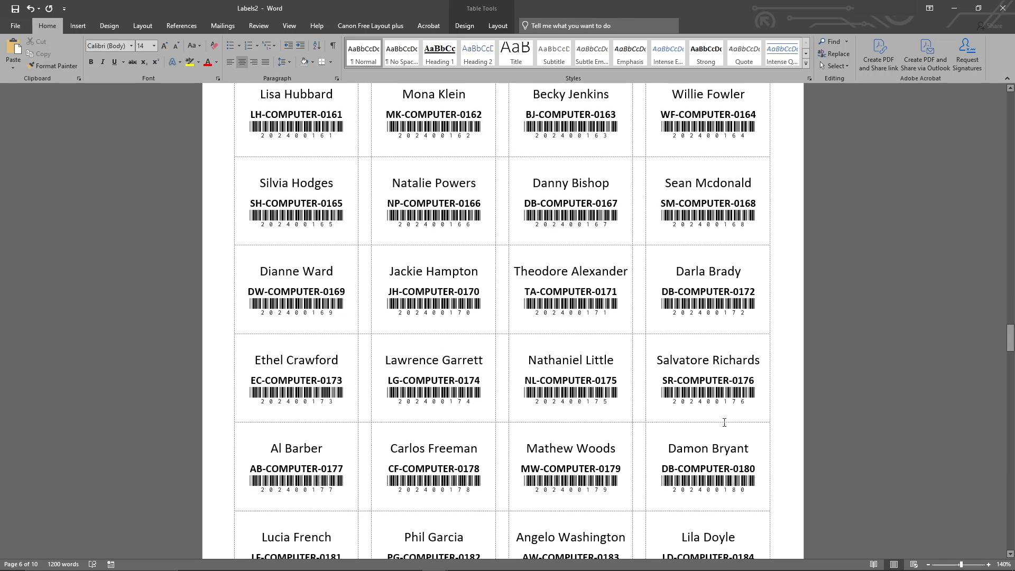
{"action": "scroll", "coordinate": [723, 422], "scroll_direction": "down", "scroll_amount": 13}
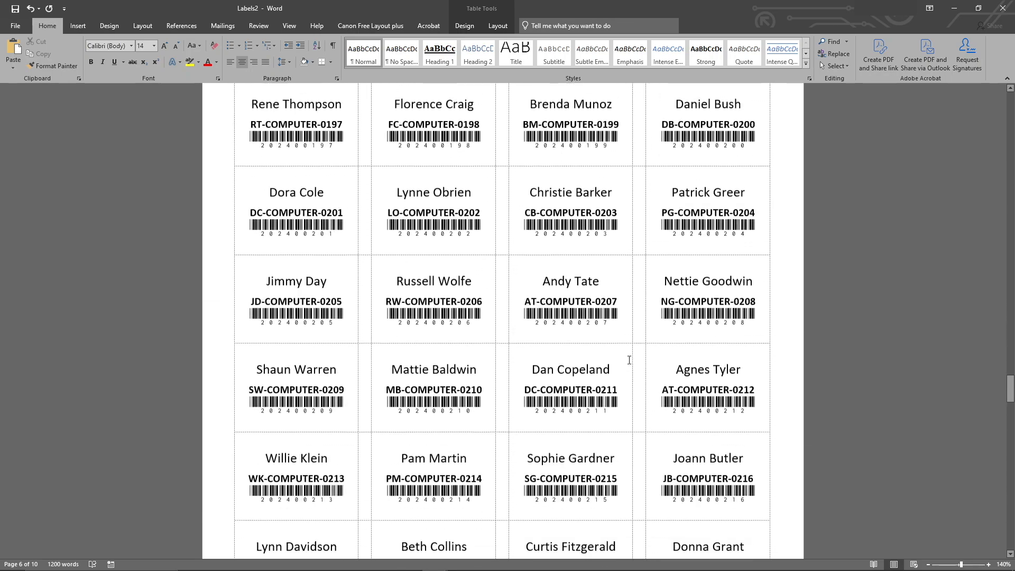
{"action": "scroll", "coordinate": [629, 360], "scroll_direction": "down", "scroll_amount": 8}
{"action": "scroll", "coordinate": [635, 355], "scroll_direction": "down", "scroll_amount": 15}
{"action": "scroll", "coordinate": [641, 347], "scroll_direction": "down", "scroll_amount": 14}
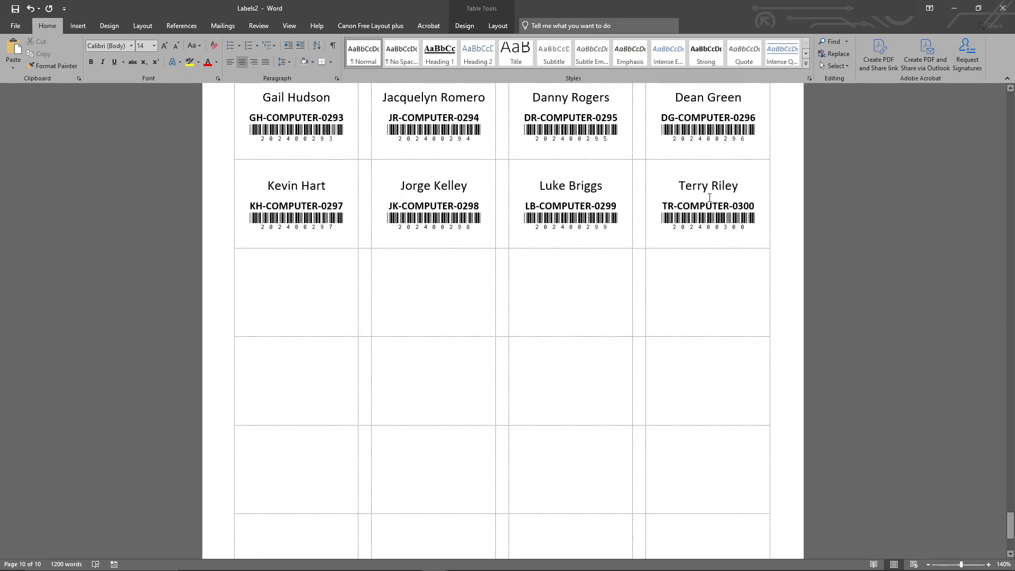
- Examine the final labels and the unused cells on the last page, and return to the first page
{"action": "scroll", "coordinate": [719, 204], "scroll_direction": "down", "scroll_amount": 3}
{"action": "scroll", "coordinate": [722, 159], "scroll_direction": "up", "scroll_amount": 4}
{"action": "scroll", "coordinate": [712, 246], "scroll_direction": "down", "scroll_amount": 5}
{"action": "scroll", "coordinate": [772, 430], "scroll_direction": "up", "scroll_amount": 5}
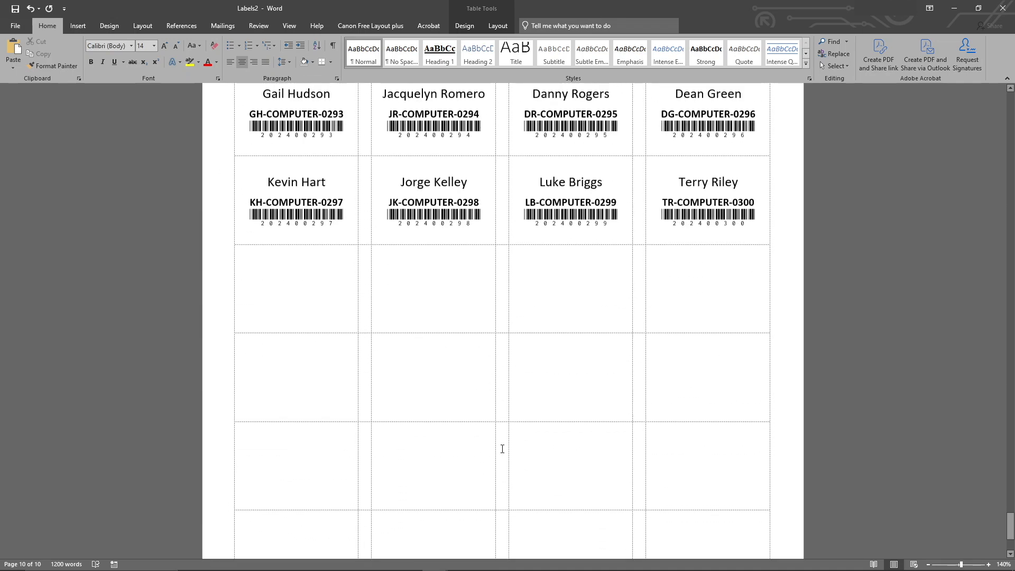
{"action": "scroll", "coordinate": [503, 449], "scroll_direction": "up", "scroll_amount": 1}
{"action": "scroll", "coordinate": [533, 379], "scroll_direction": "down", "scroll_amount": 5}
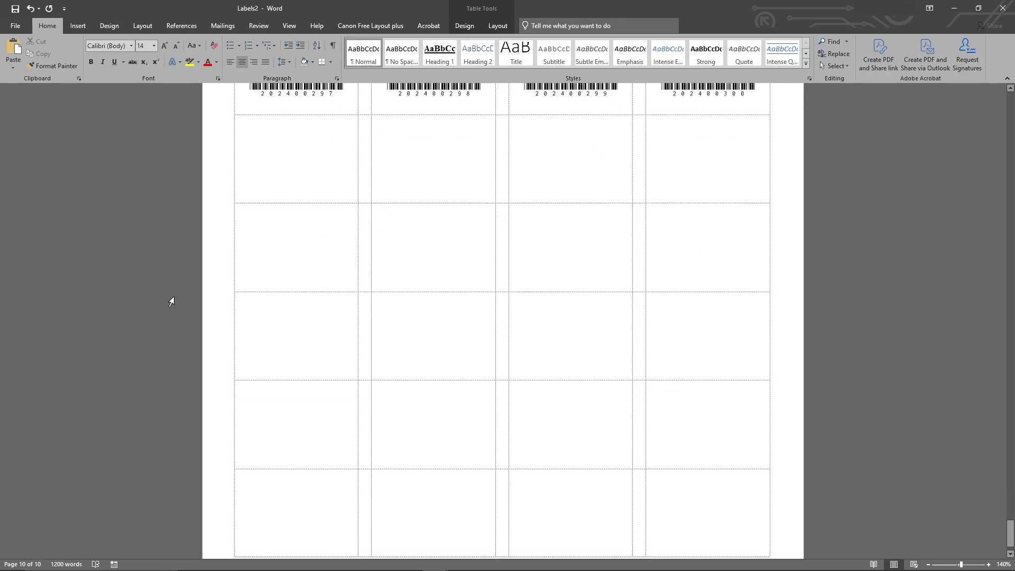
{"action": "scroll", "coordinate": [539, 434], "scroll_direction": "up", "scroll_amount": 3}
{"action": "scroll", "coordinate": [548, 423], "scroll_direction": "up", "scroll_amount": 10}
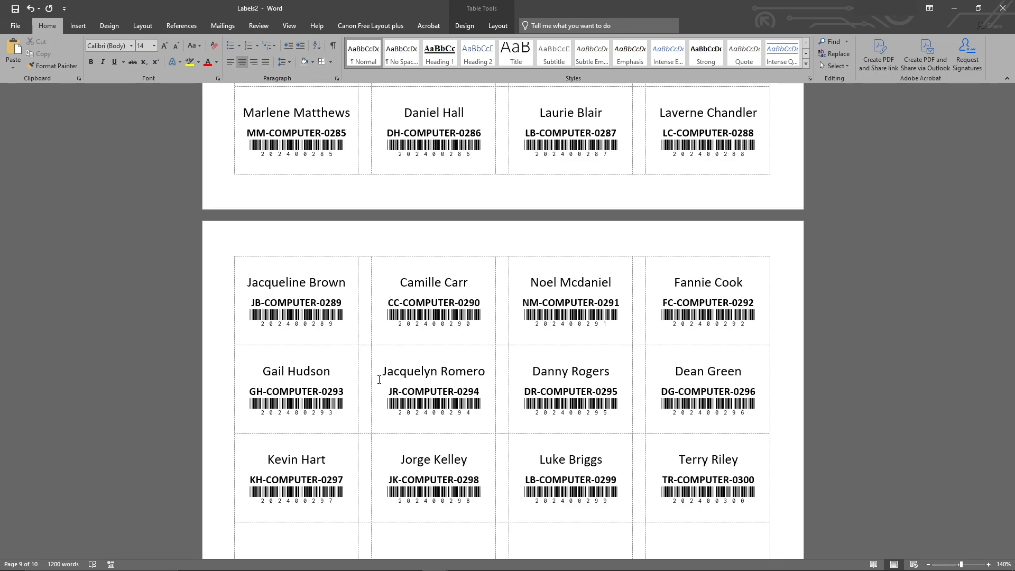
{"action": "scroll", "coordinate": [379, 380], "scroll_direction": "up", "scroll_amount": 8}
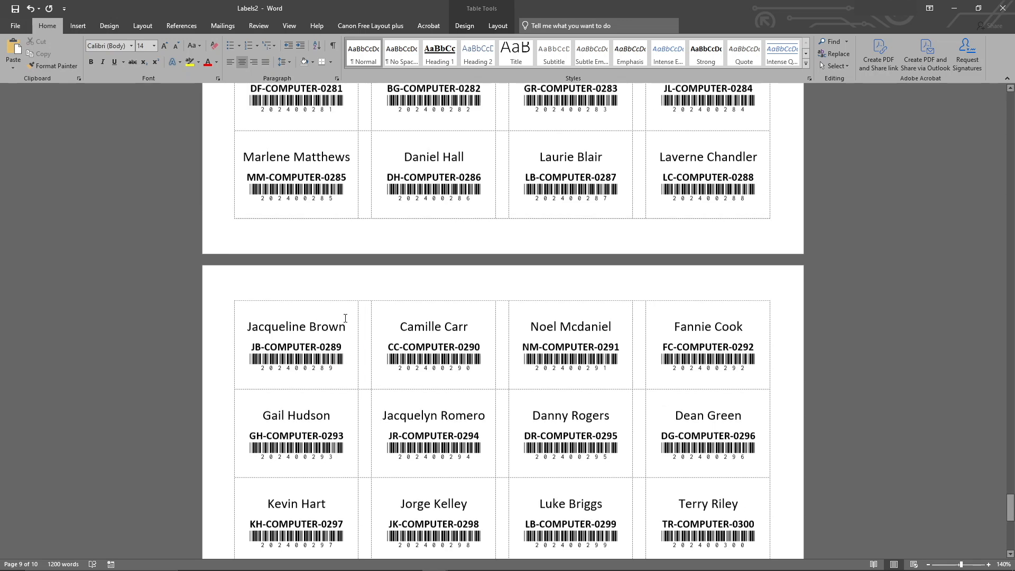
{"action": "left_click_drag", "start_coordinate": [1008, 446], "coordinate": [997, 71]}
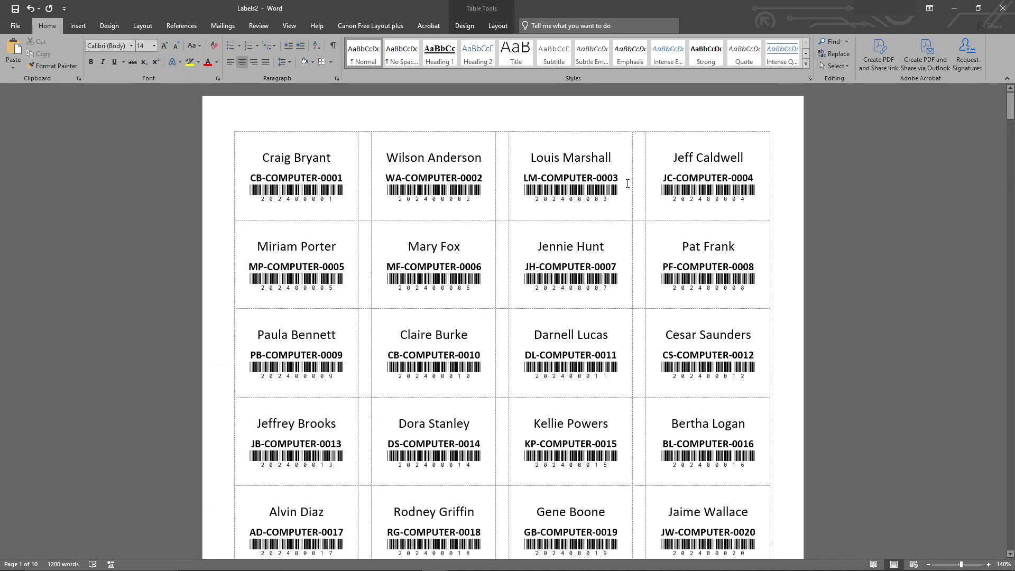